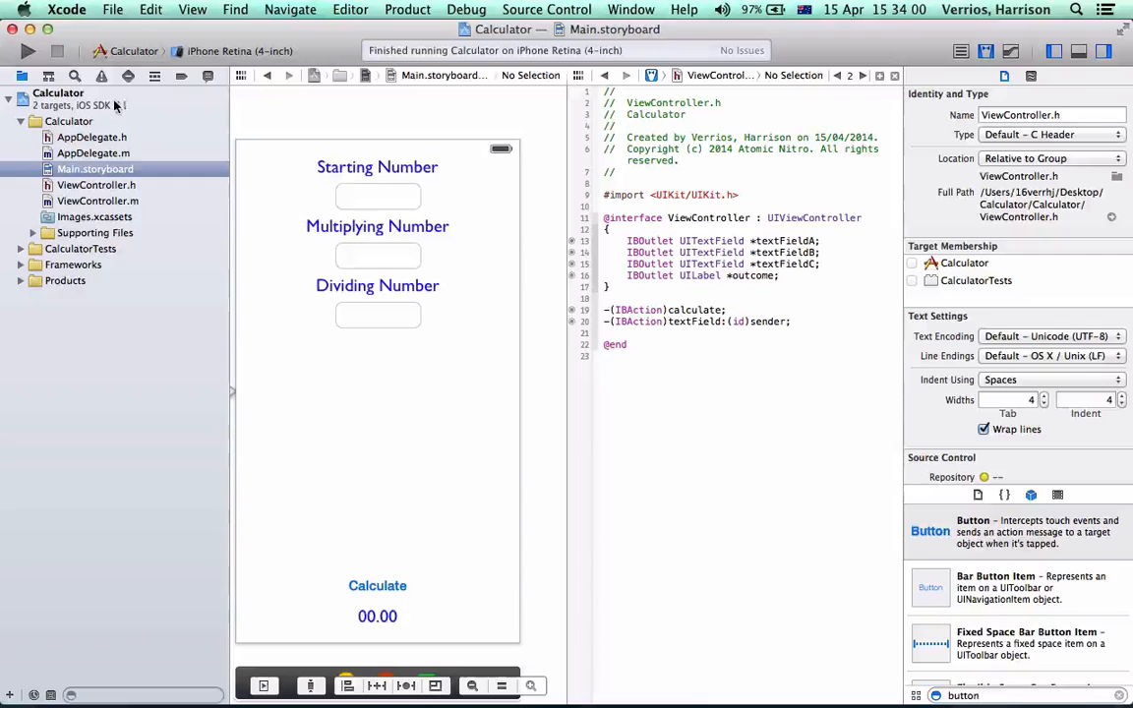
Show the Calculator project's settings in the standard editor and inspect the target's version, bundle identifier and deployment target
left_click(44, 99)
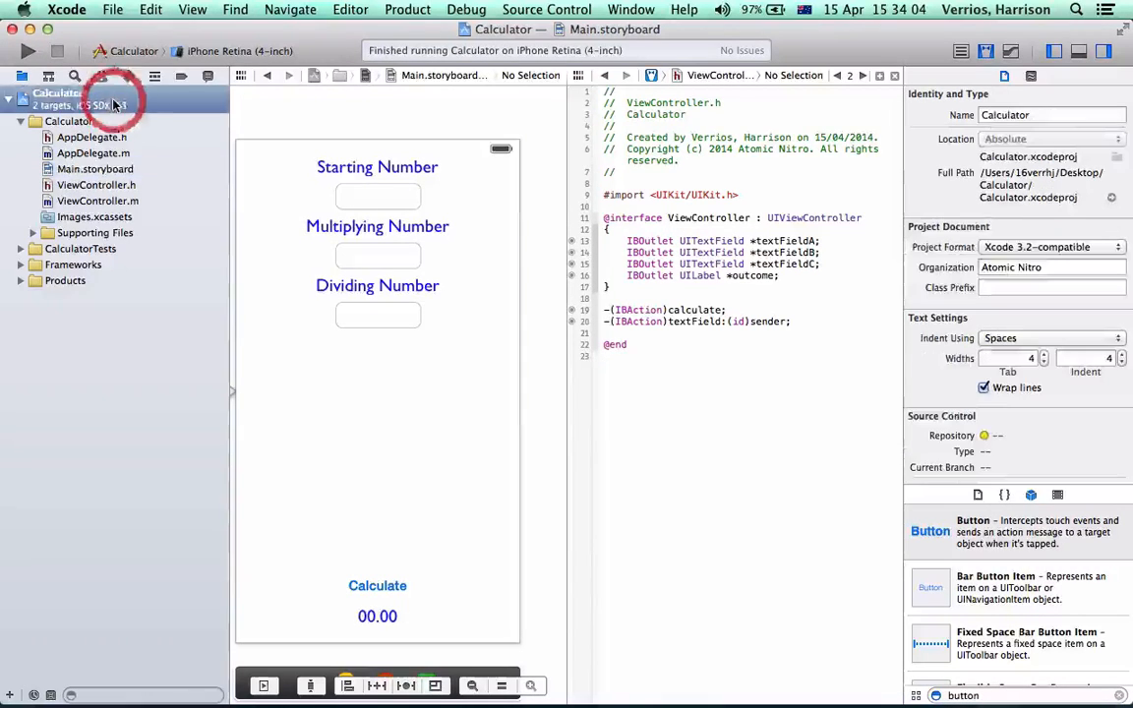
left_click(962, 52)
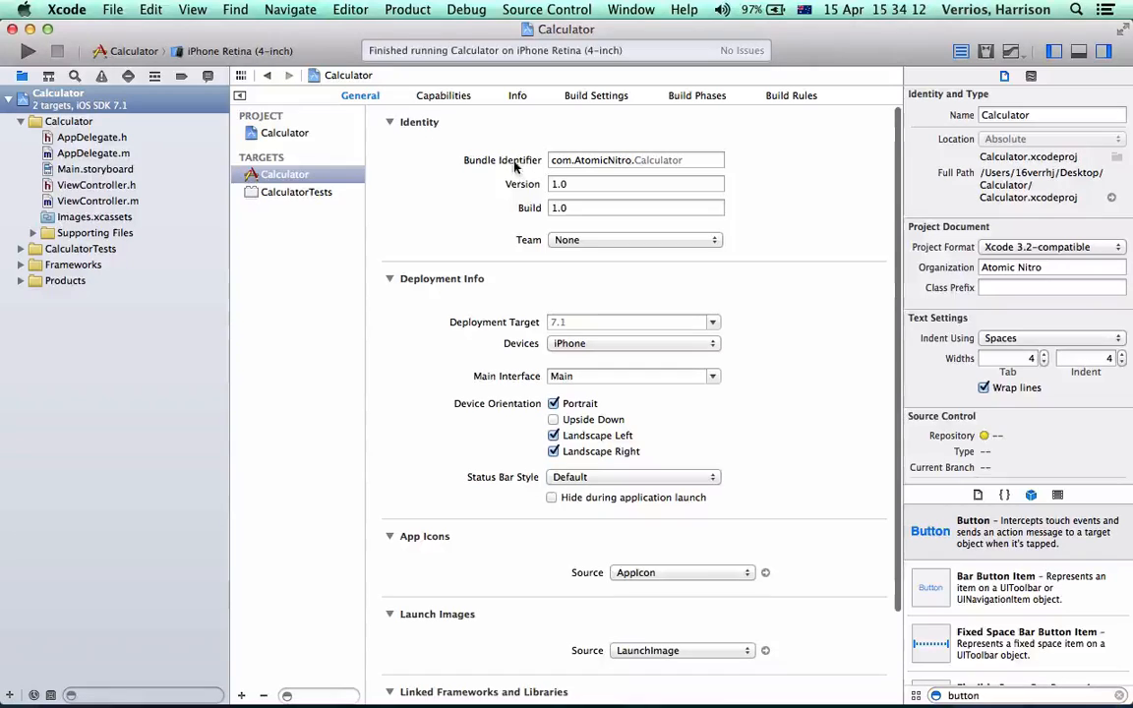
left_click(607, 183)
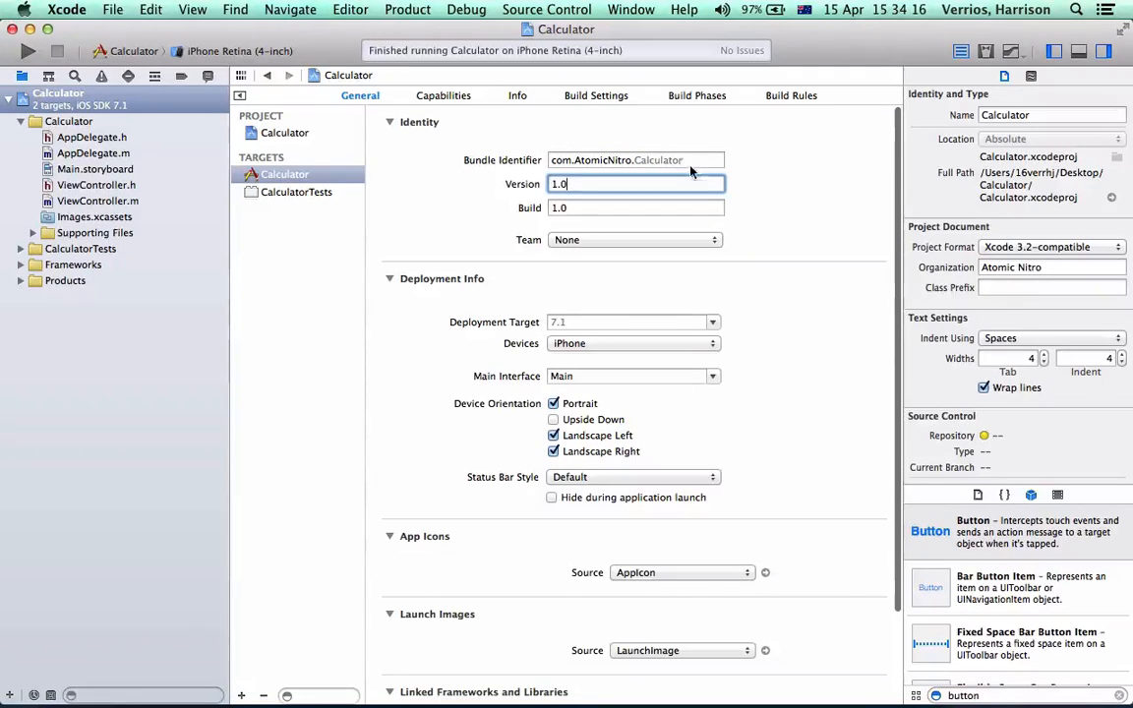
left_click_drag(688, 162, 494, 138)
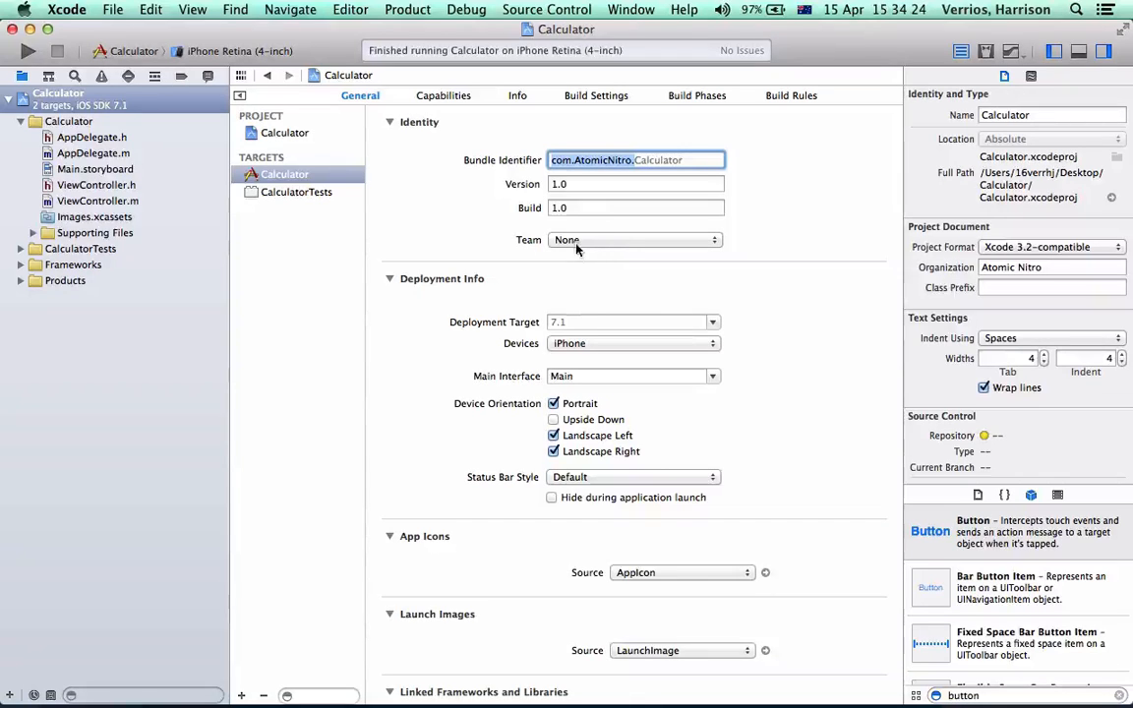
left_click(581, 323)
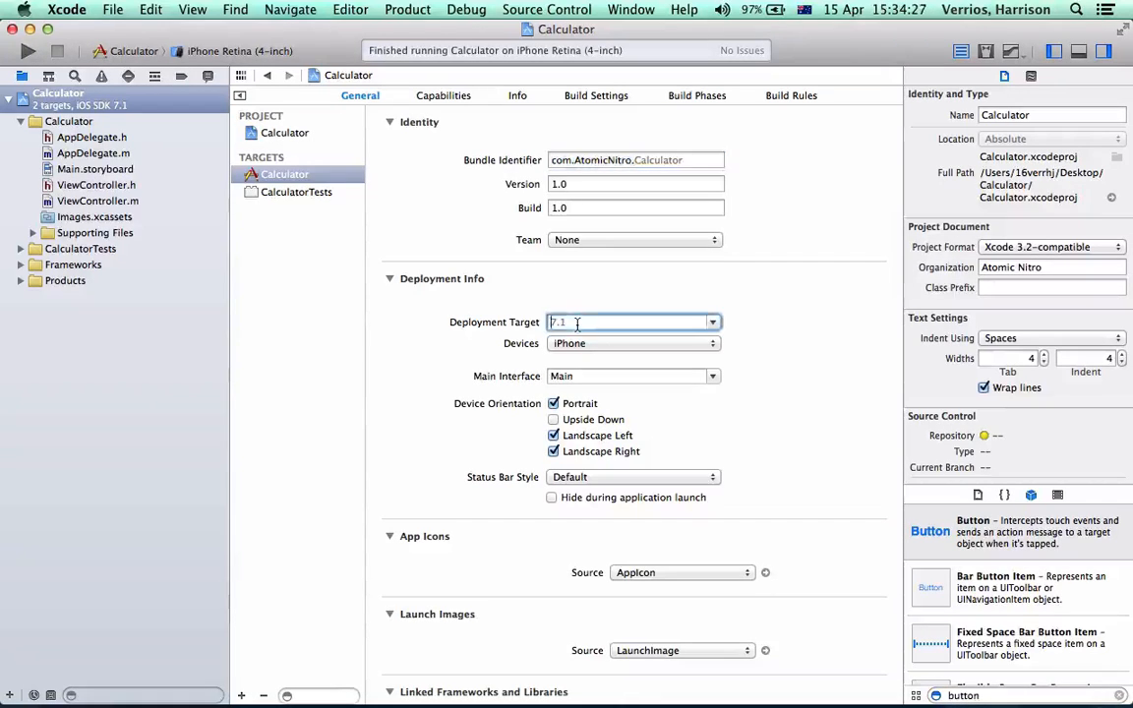
Set the Calculator project's iOS deployment target to 4.3
left_click(592, 96)
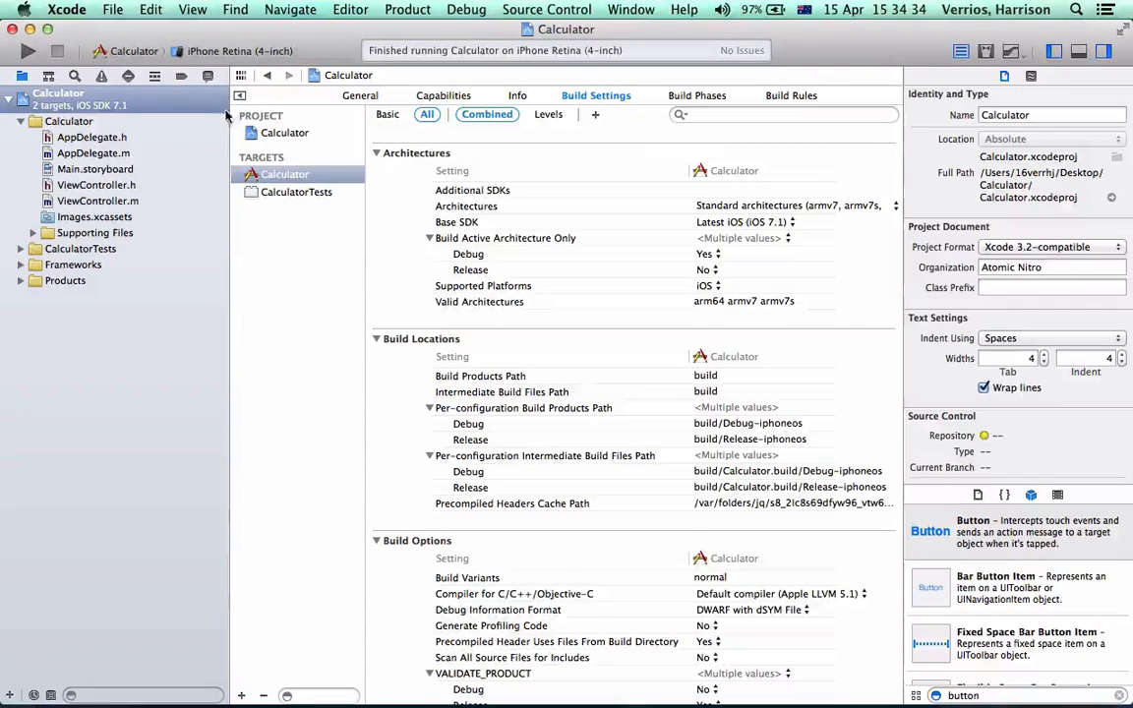
left_click(362, 95)
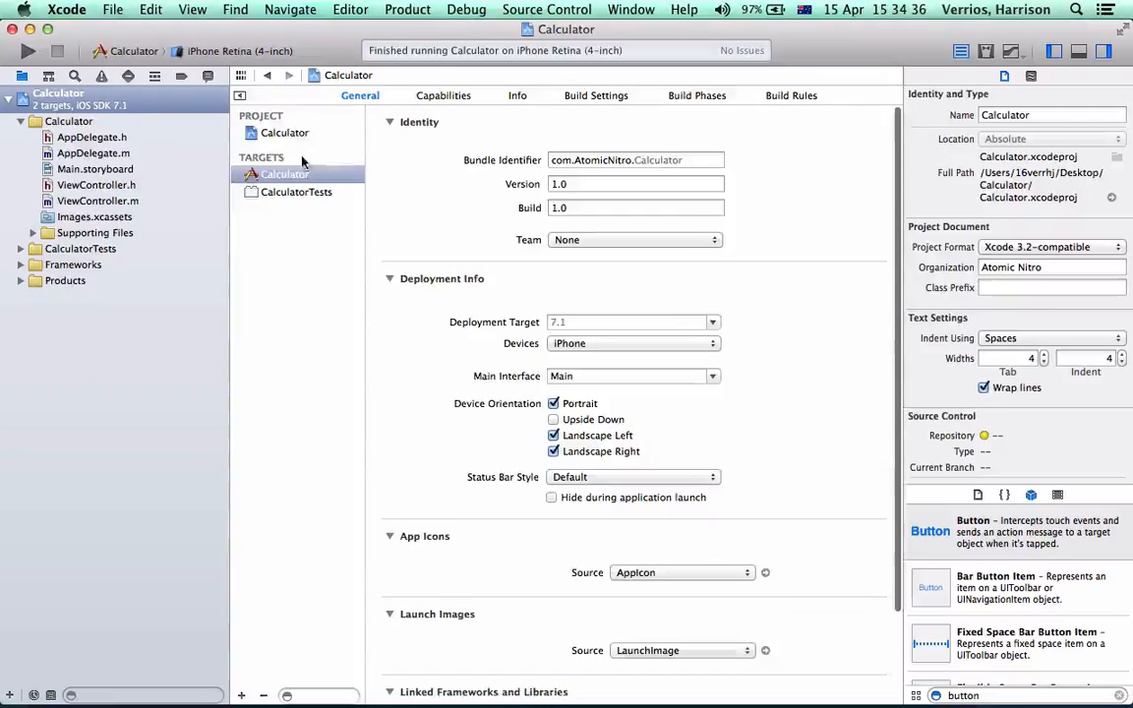
left_click(268, 133)
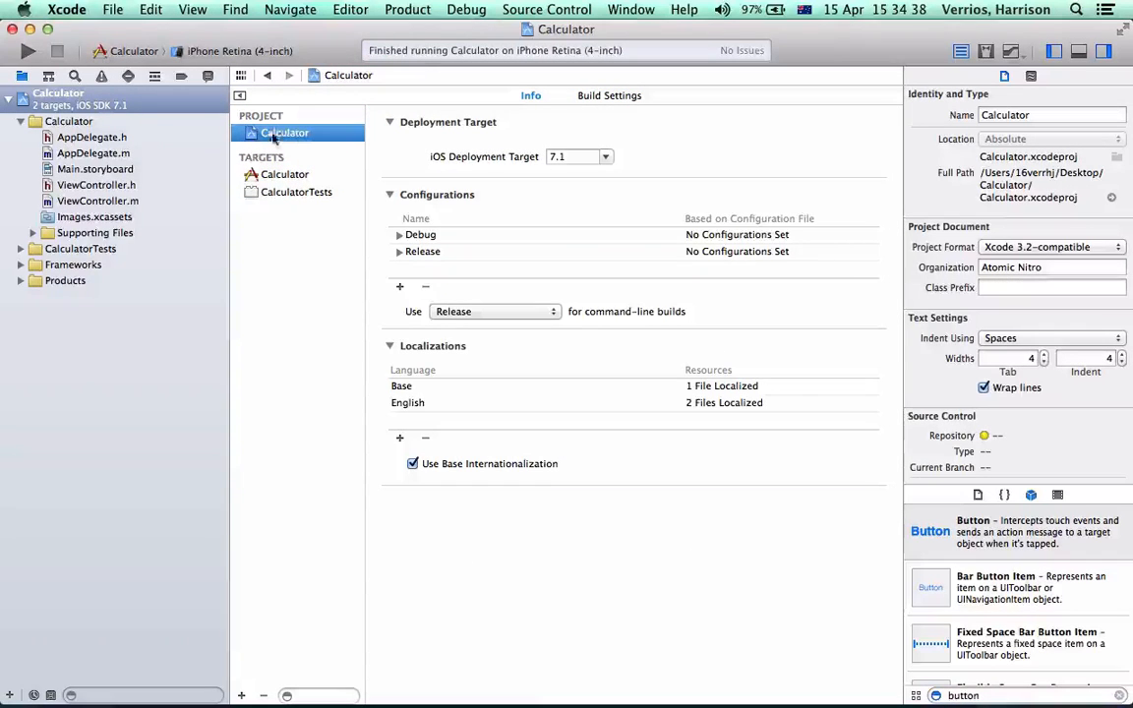
left_click(606, 158)
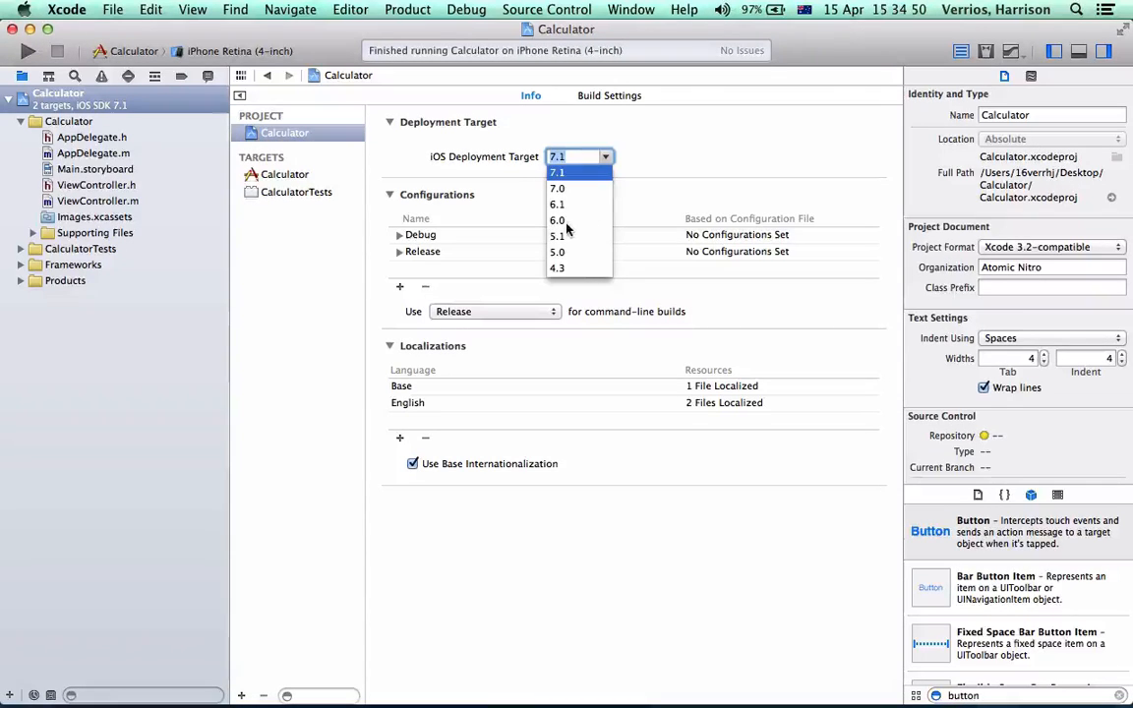
left_click(570, 269)
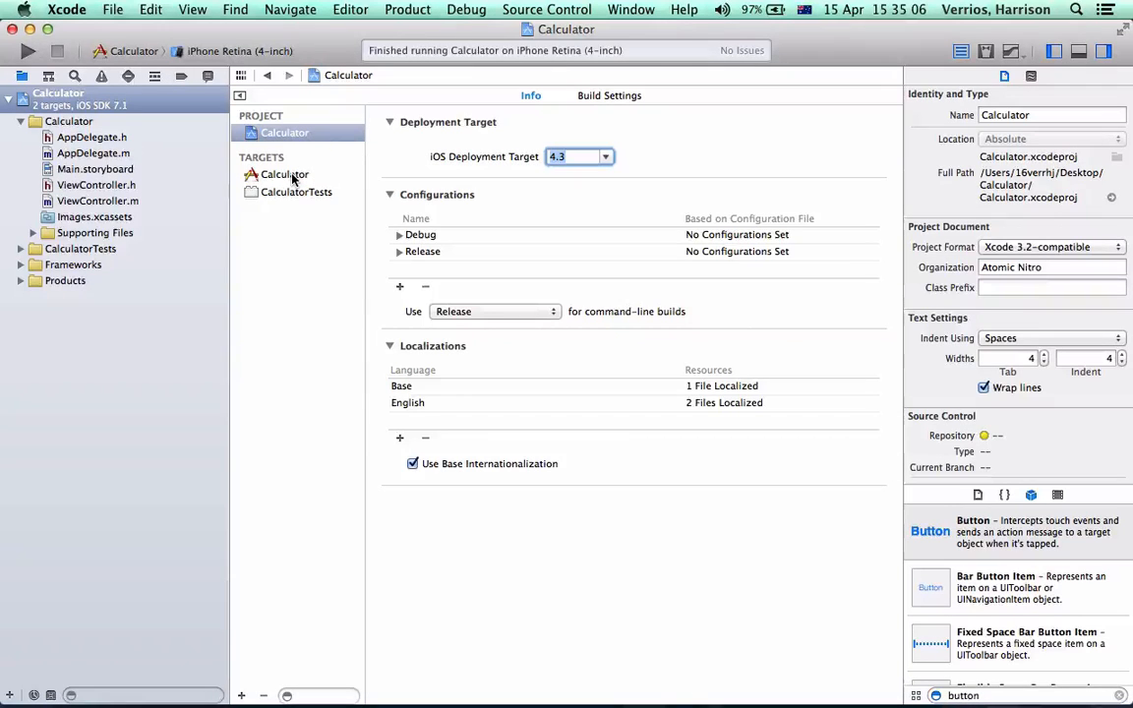
Limit the Calculator target's device orientations to Portrait and Upside Down, disabling Landscape Left and Landscape Right
left_click(287, 175)
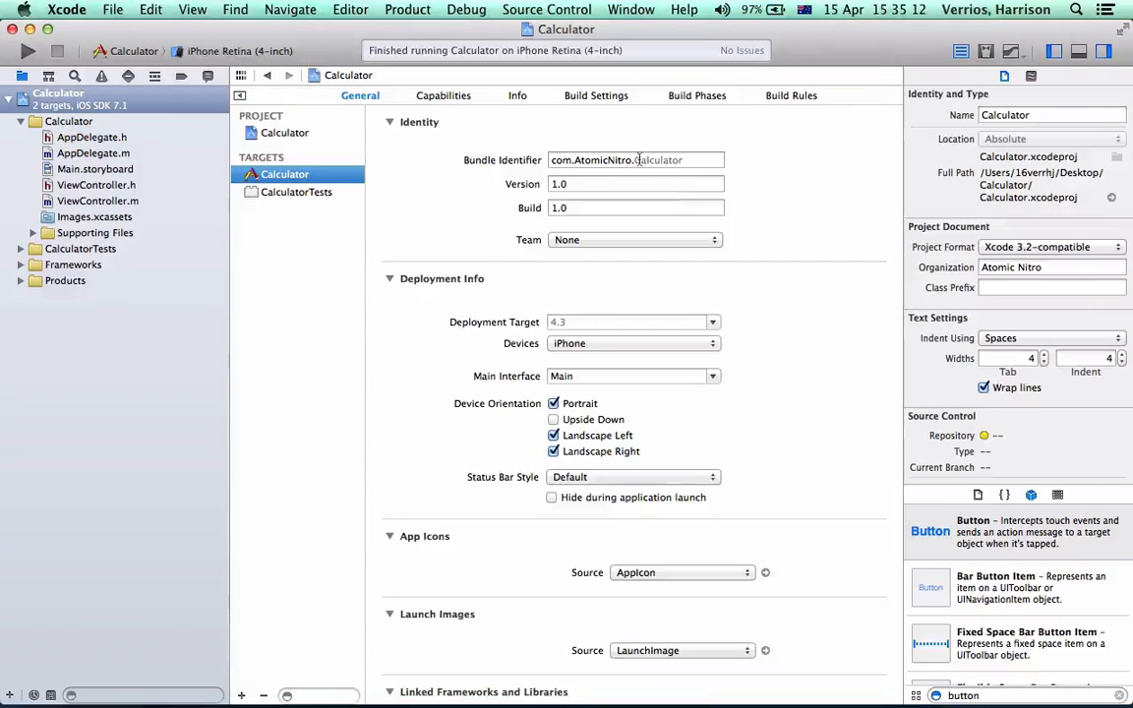
scroll(590, 246, "down", 1)
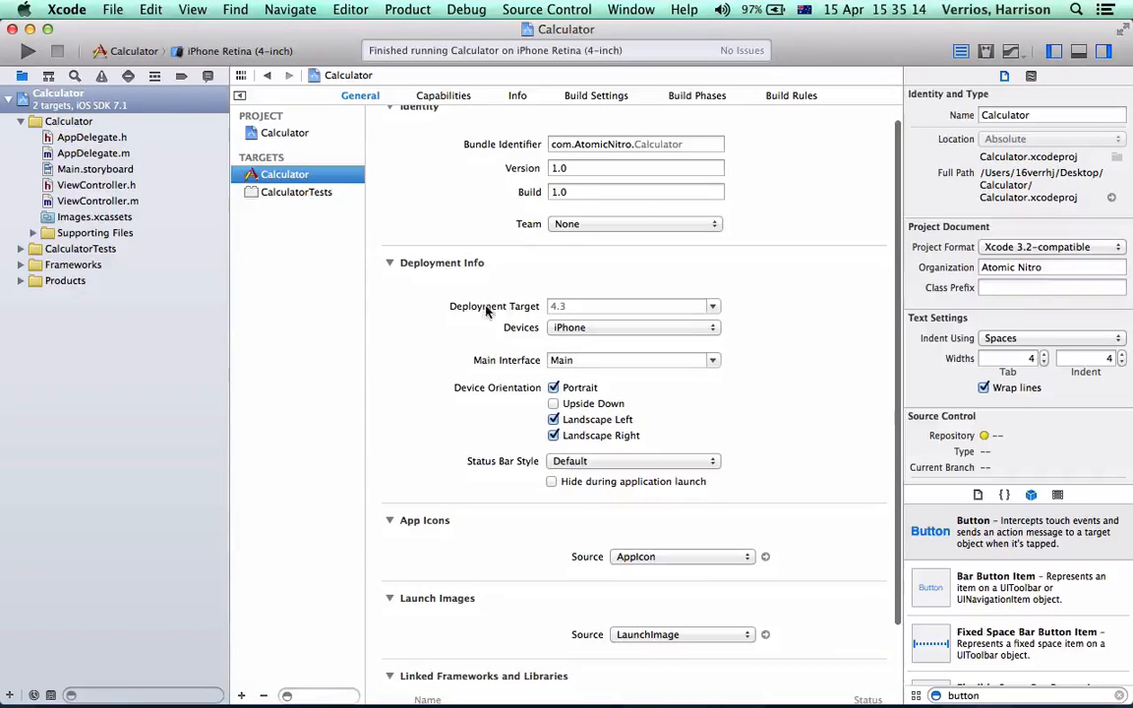
left_click(713, 306)
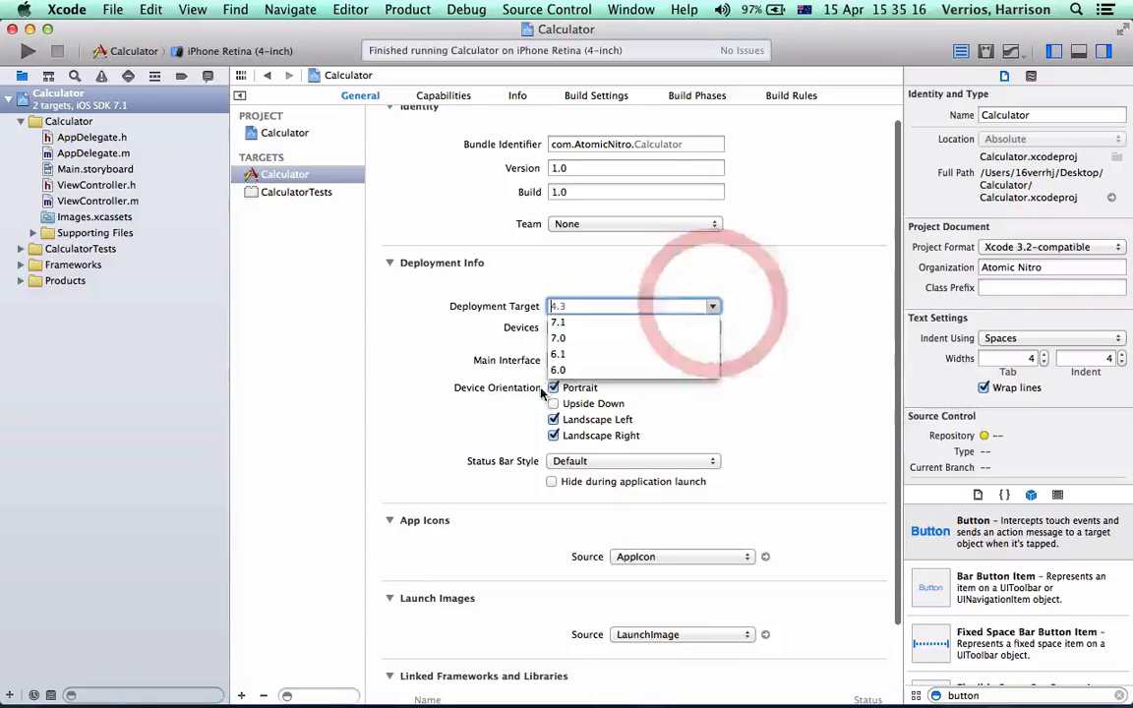
left_click(736, 302)
scroll(597, 339, "down", 3)
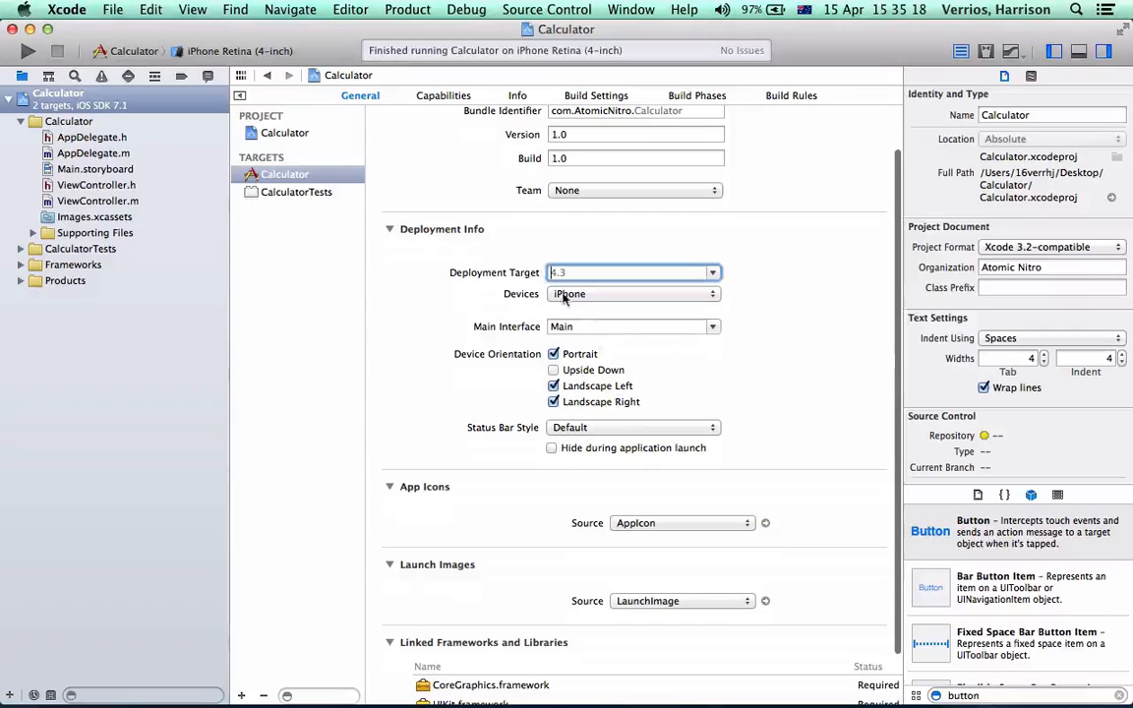
left_click(552, 385)
left_click(554, 401)
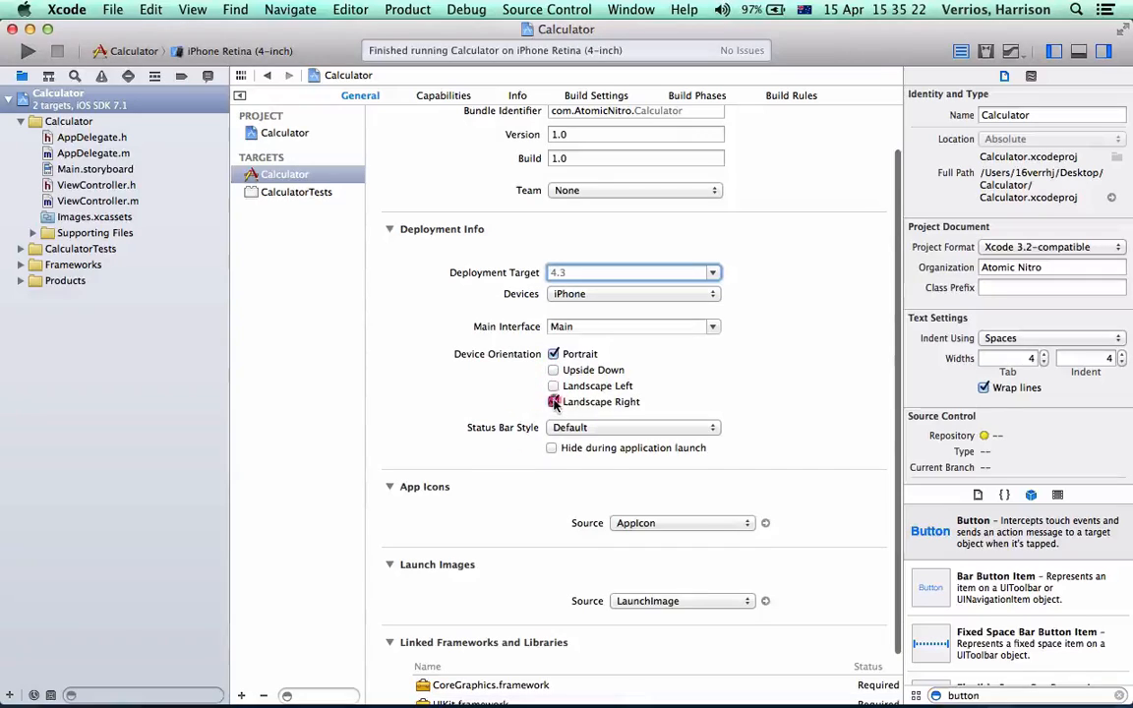
left_click(553, 370)
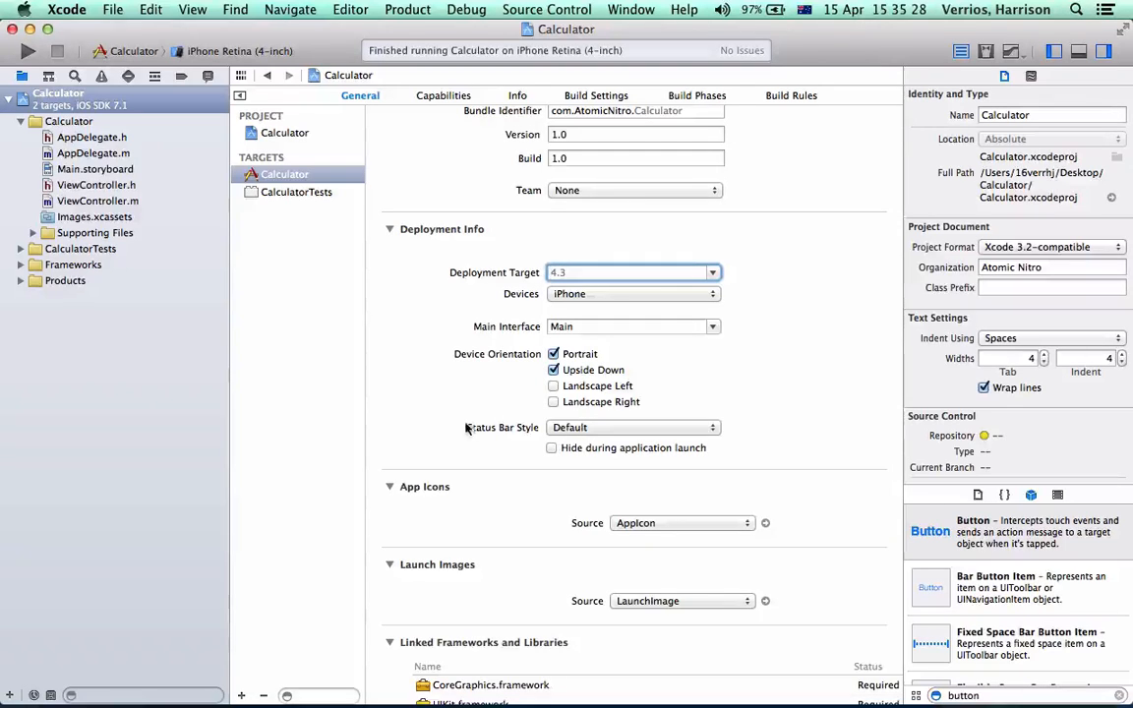
Check the target's status bar style options and open its AppIcon source in the asset catalog
left_click(581, 428)
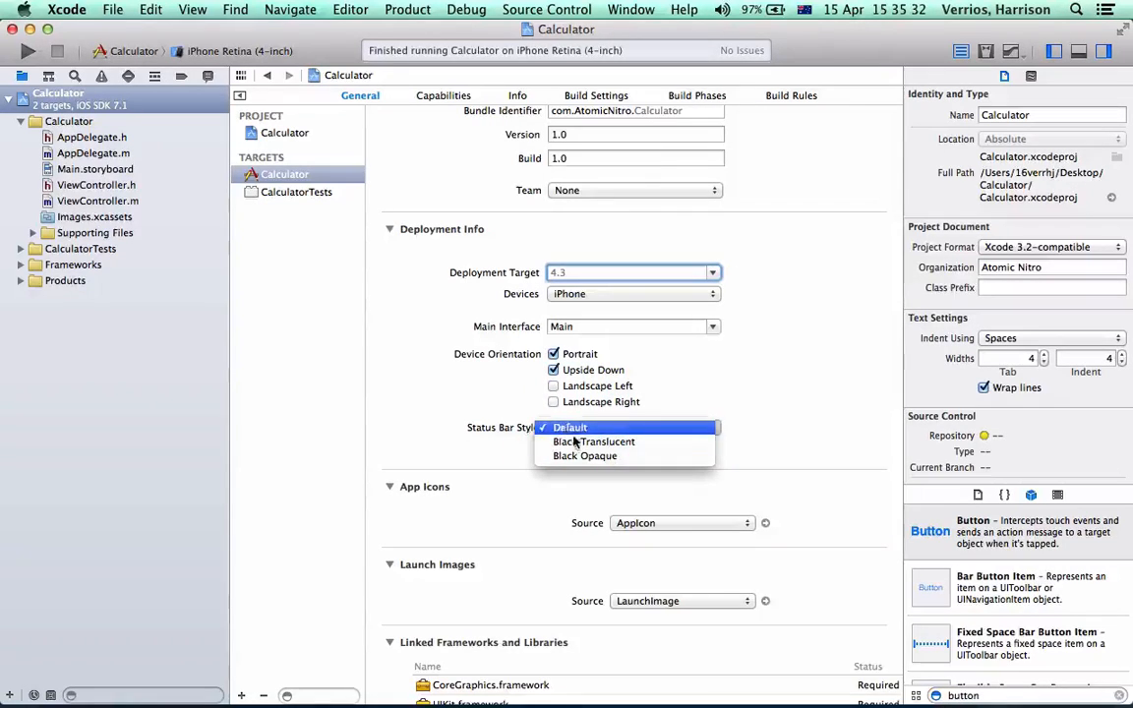
left_click(789, 424)
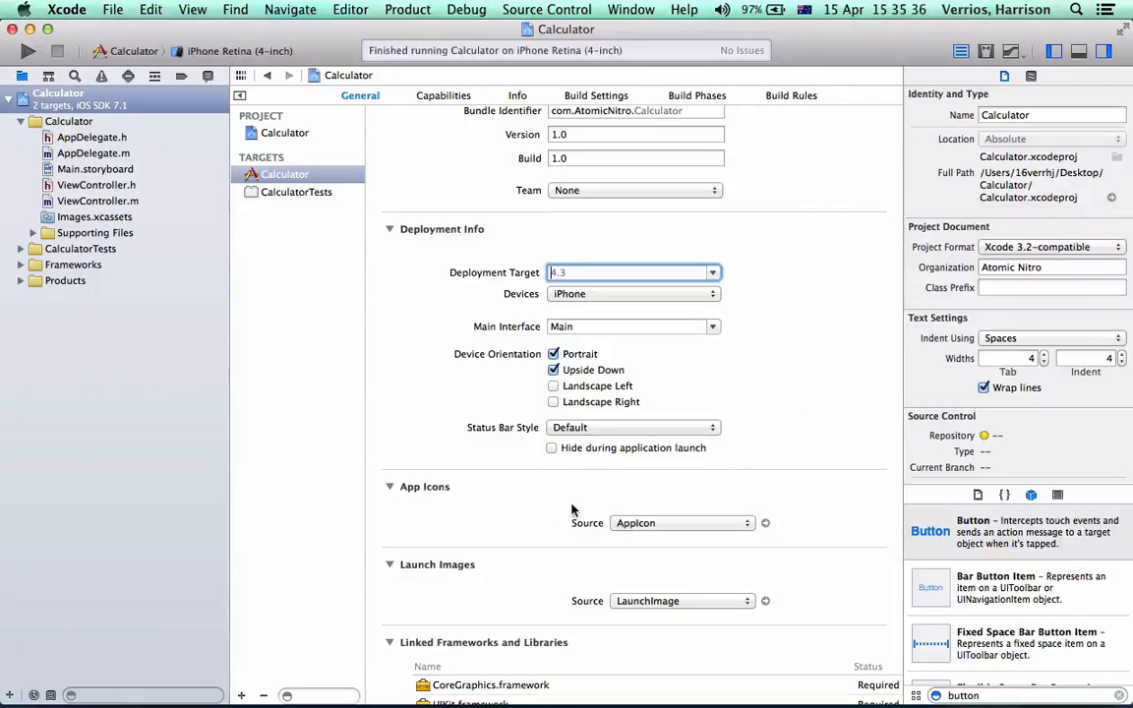
scroll(590, 406, "down", 1)
scroll(590, 406, "down", 3)
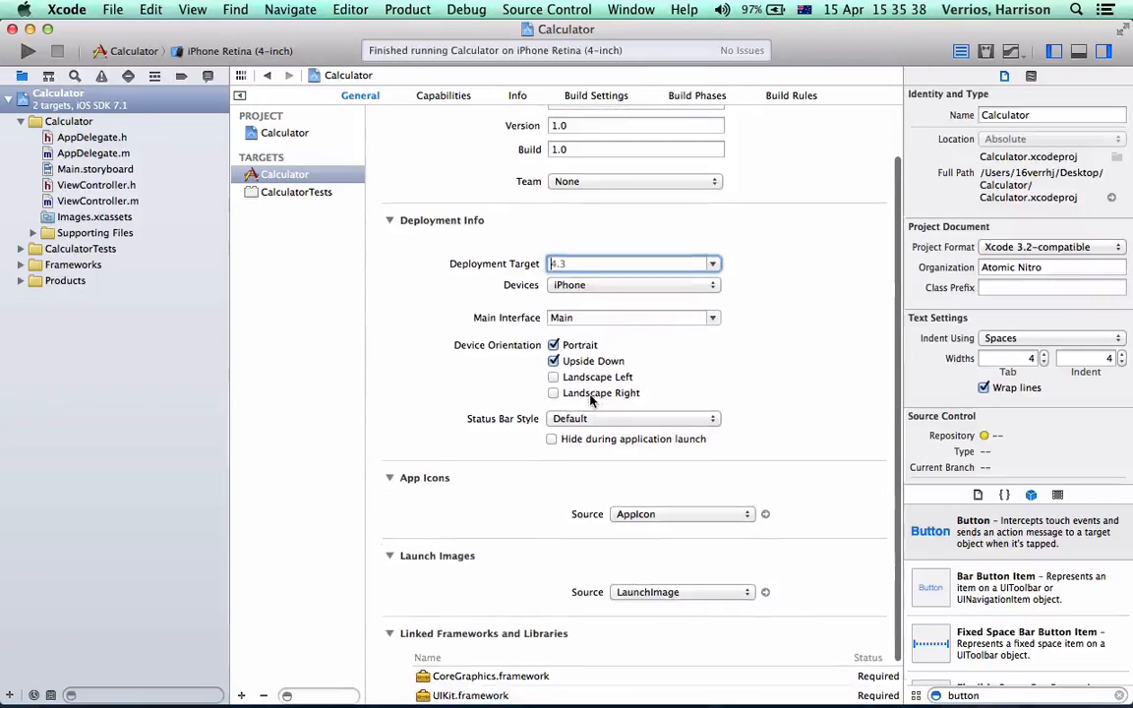
scroll(590, 401, "down", 1)
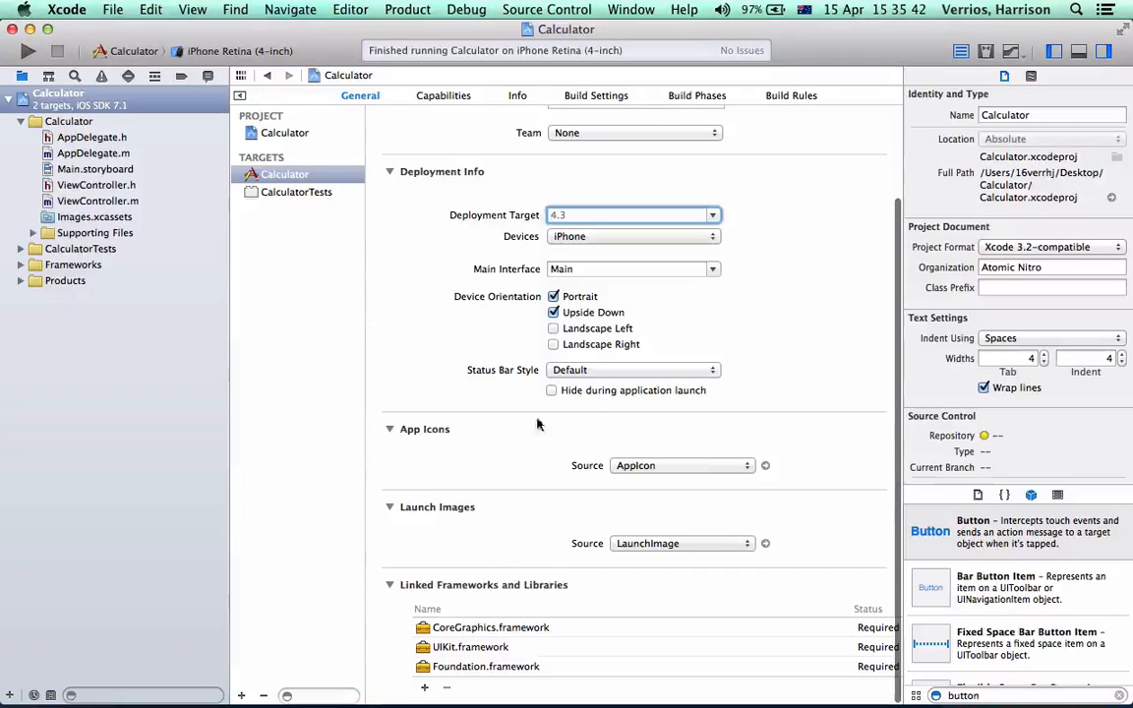
left_click(765, 466)
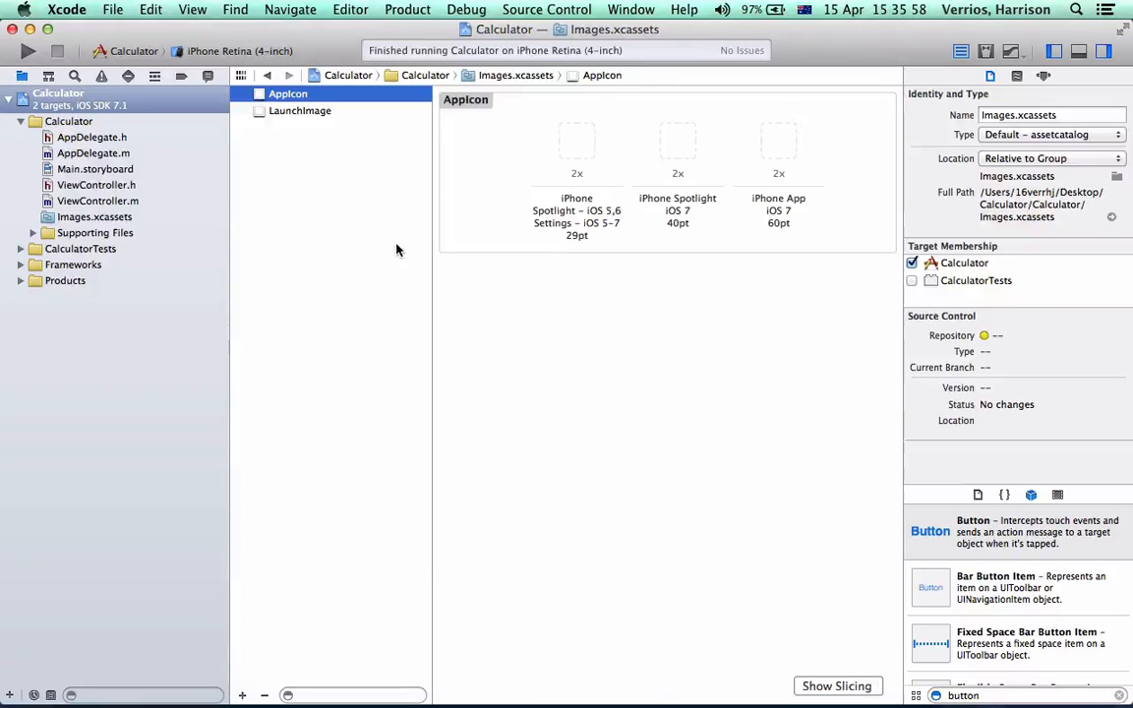
Replace the original AppIcon set with a new app icon set and display its slots
right_click(295, 197)
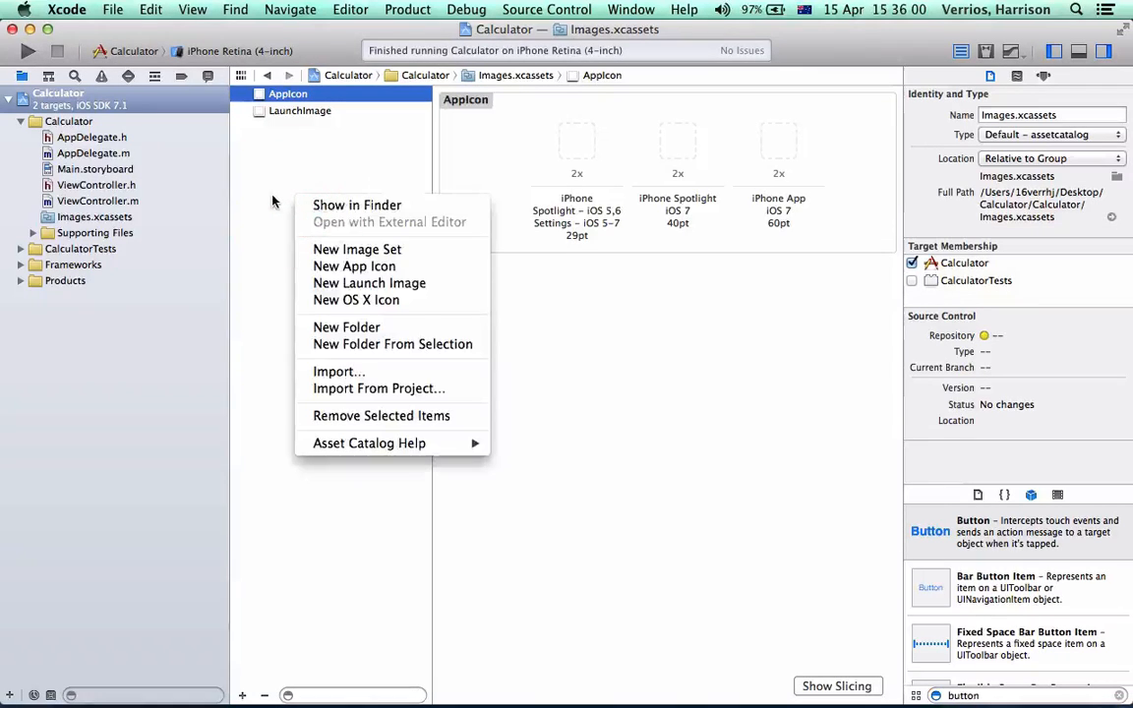
left_click(354, 270)
left_click(285, 111)
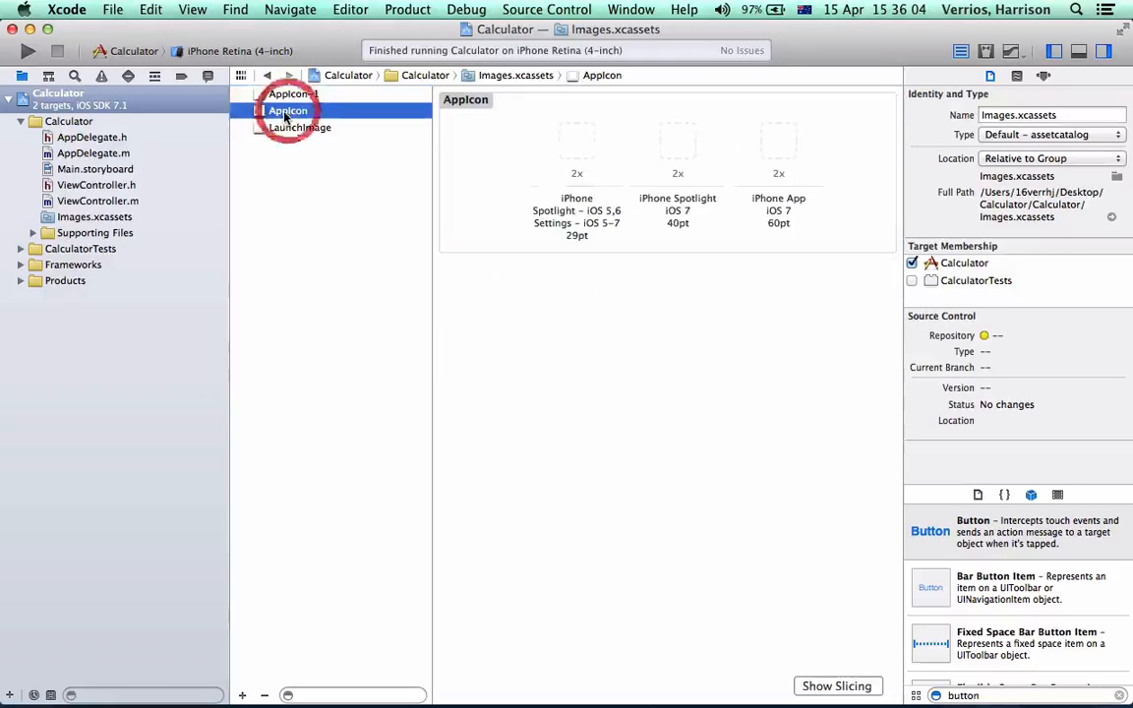
key("Delete")
left_click(297, 94)
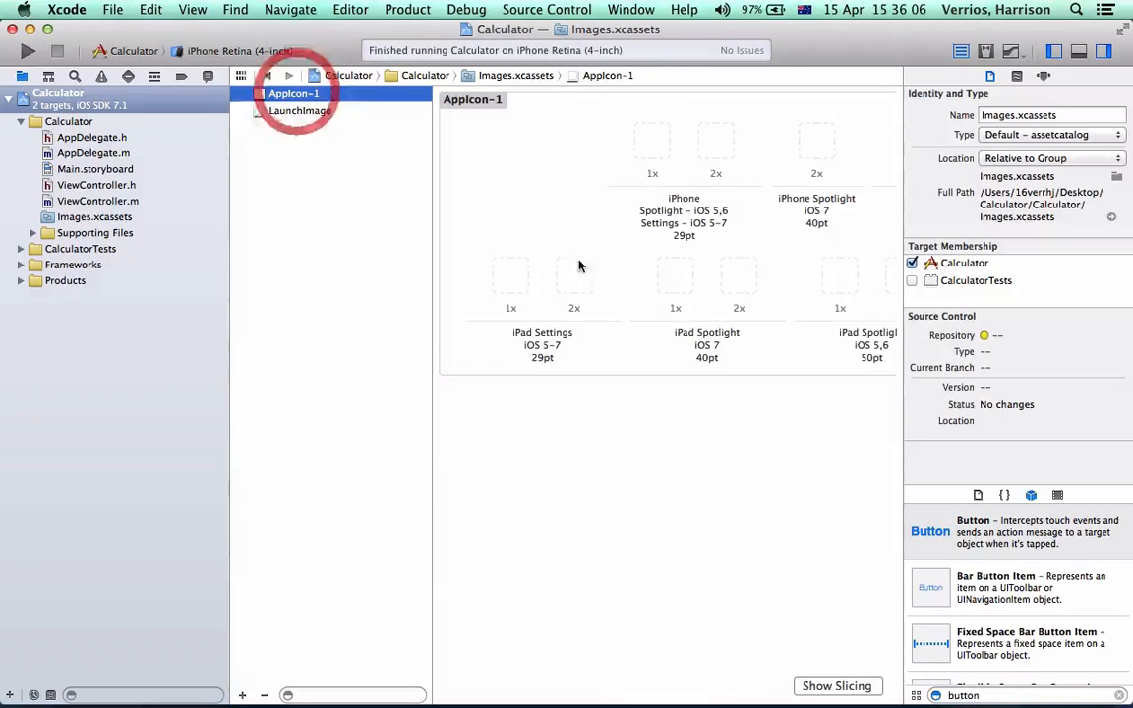
Enlarge the asset editor by hiding the utilities and navigator areas and narrowing the asset list
left_click_drag(902, 180, 1079, 207)
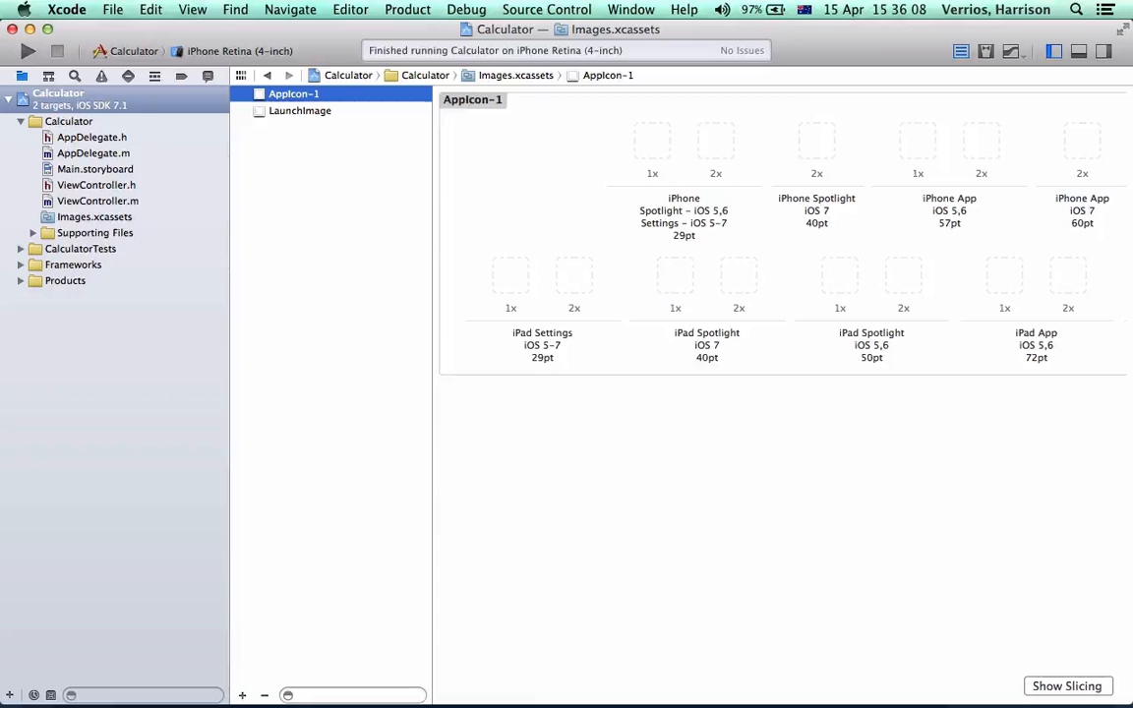
left_click_drag(432, 152, 258, 144)
left_click(1053, 51)
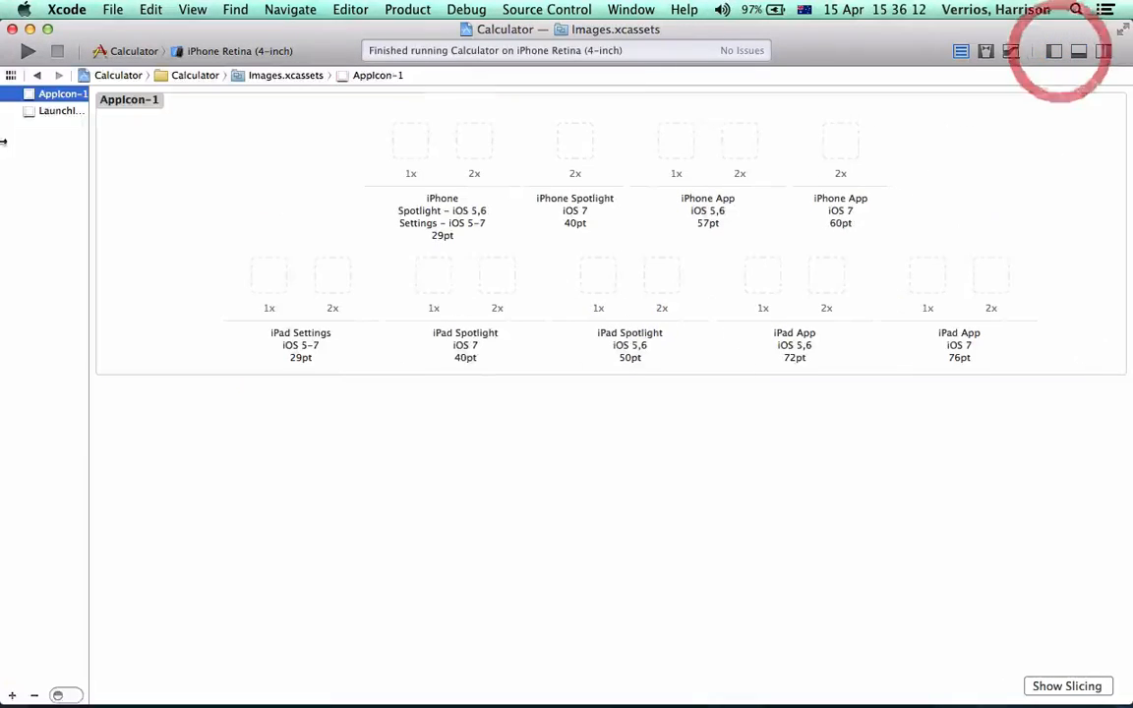
left_click_drag(87, 126, 177, 147)
Examine the iPhone and iPad slots of the new app icon set, including their sizes, scales and iOS versions
left_click(458, 145)
left_click(619, 146)
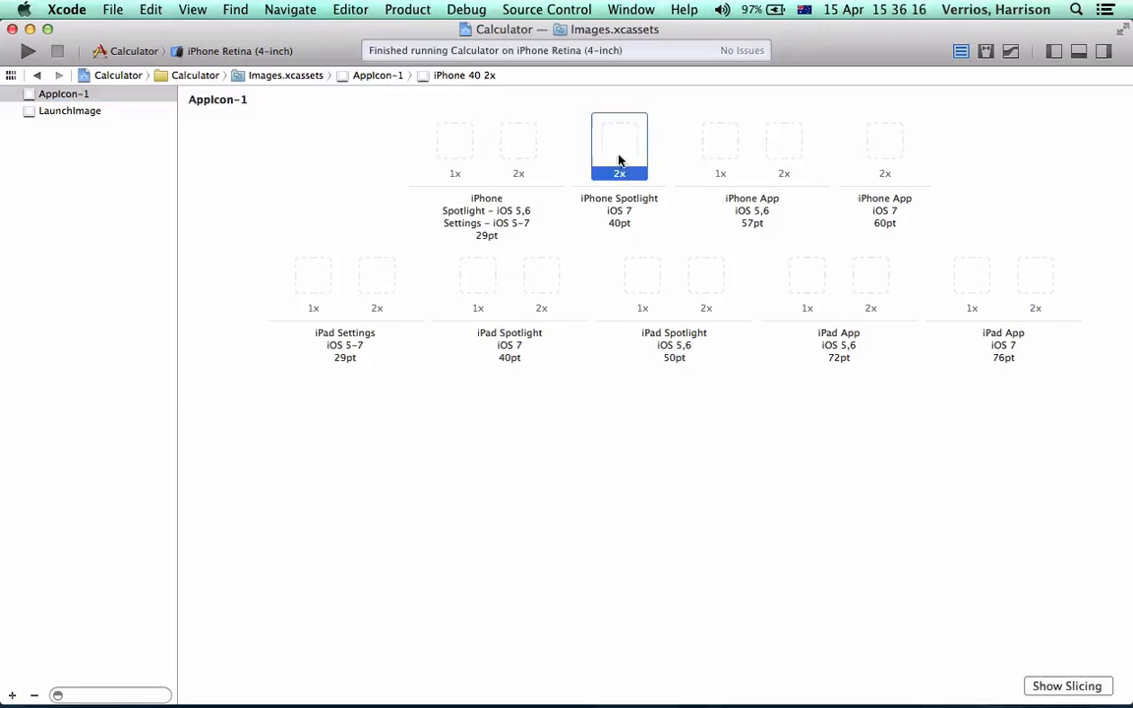
left_click(720, 146)
left_click(783, 146)
left_click(884, 145)
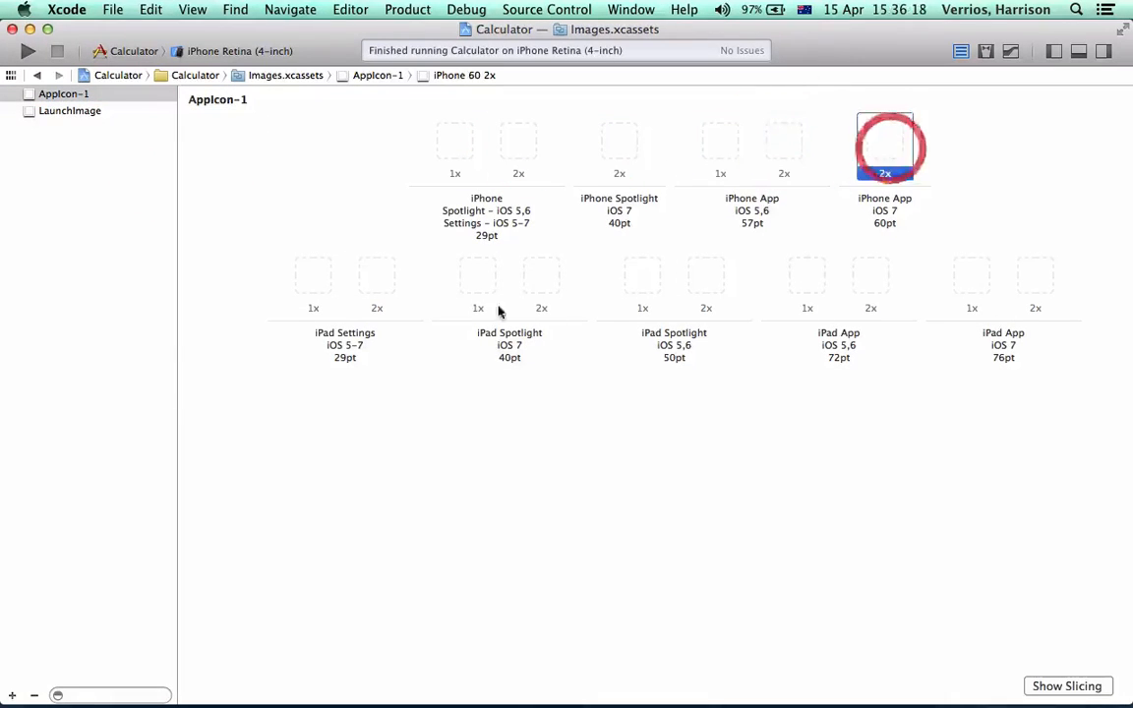
left_click(313, 279)
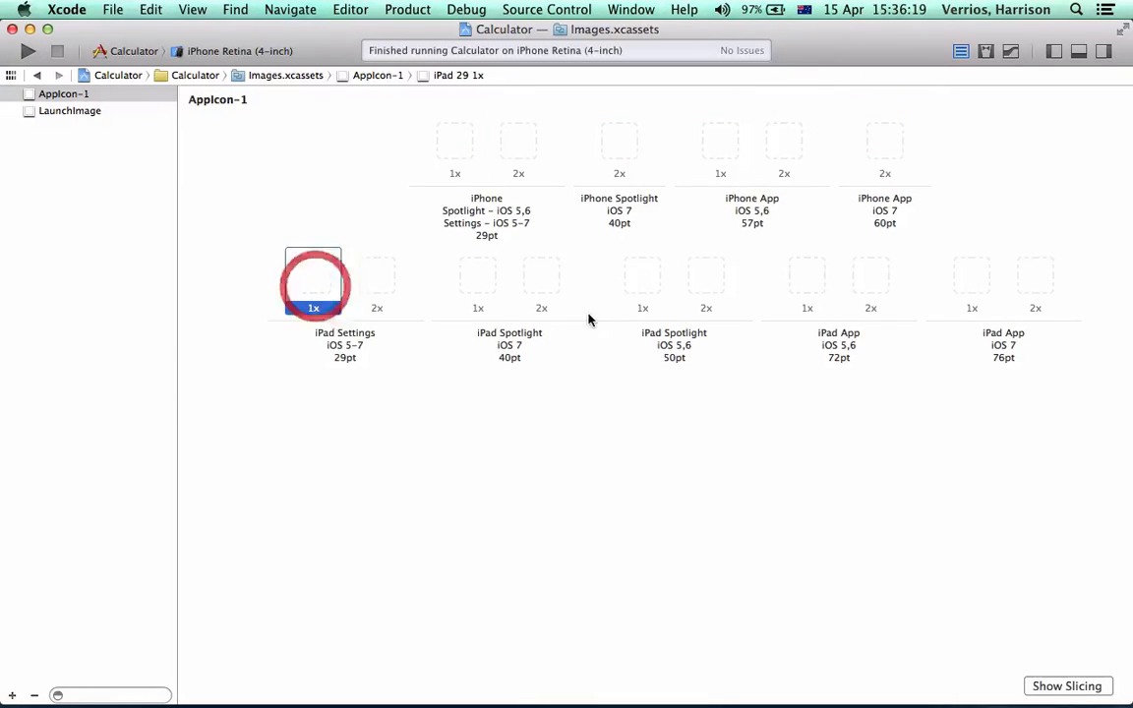
left_click(499, 232)
left_click(488, 234)
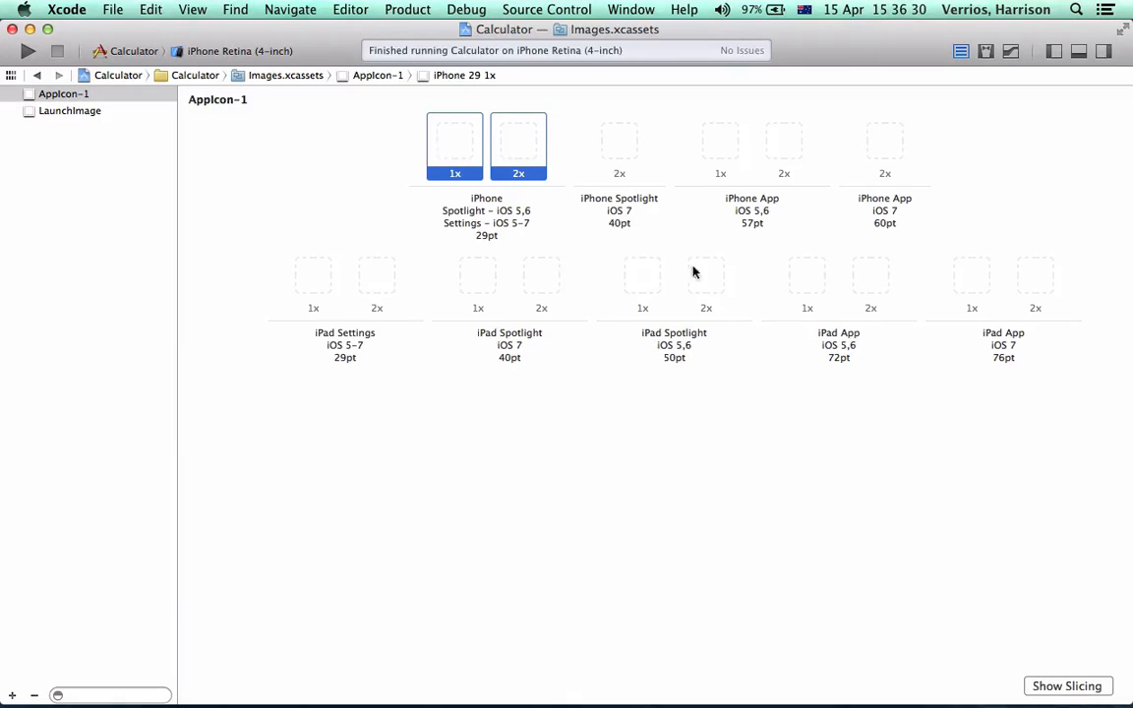
left_click(543, 276)
left_click(563, 227)
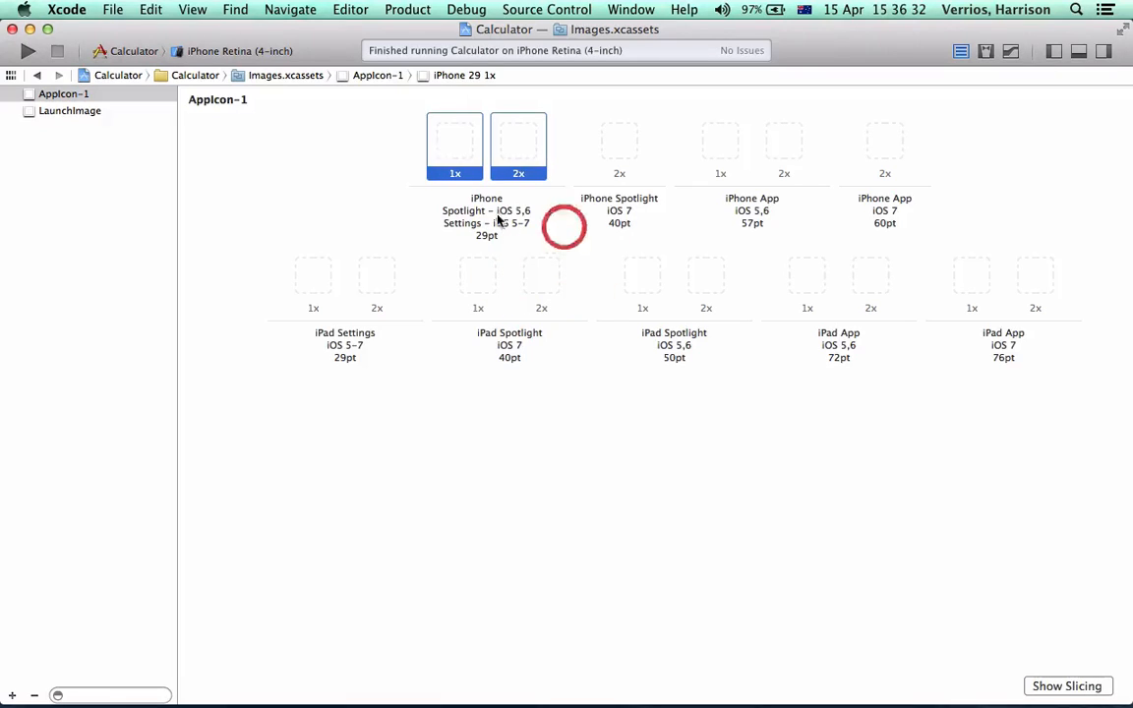
left_click(333, 179)
left_click(454, 144)
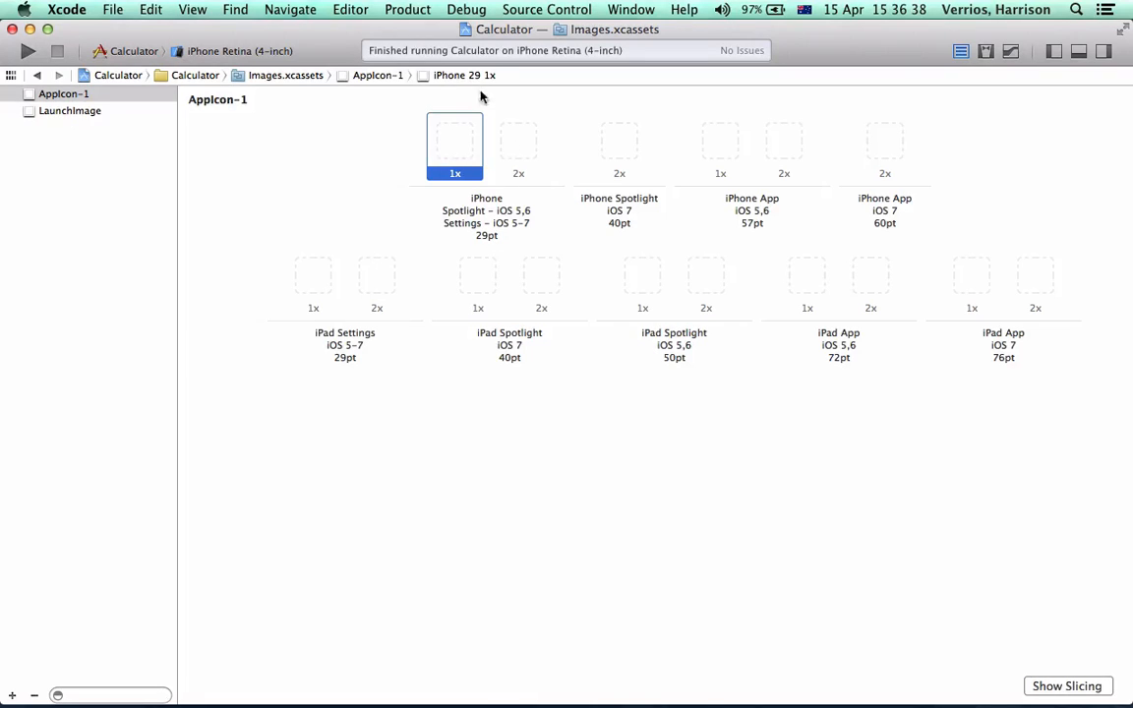
left_click(518, 152)
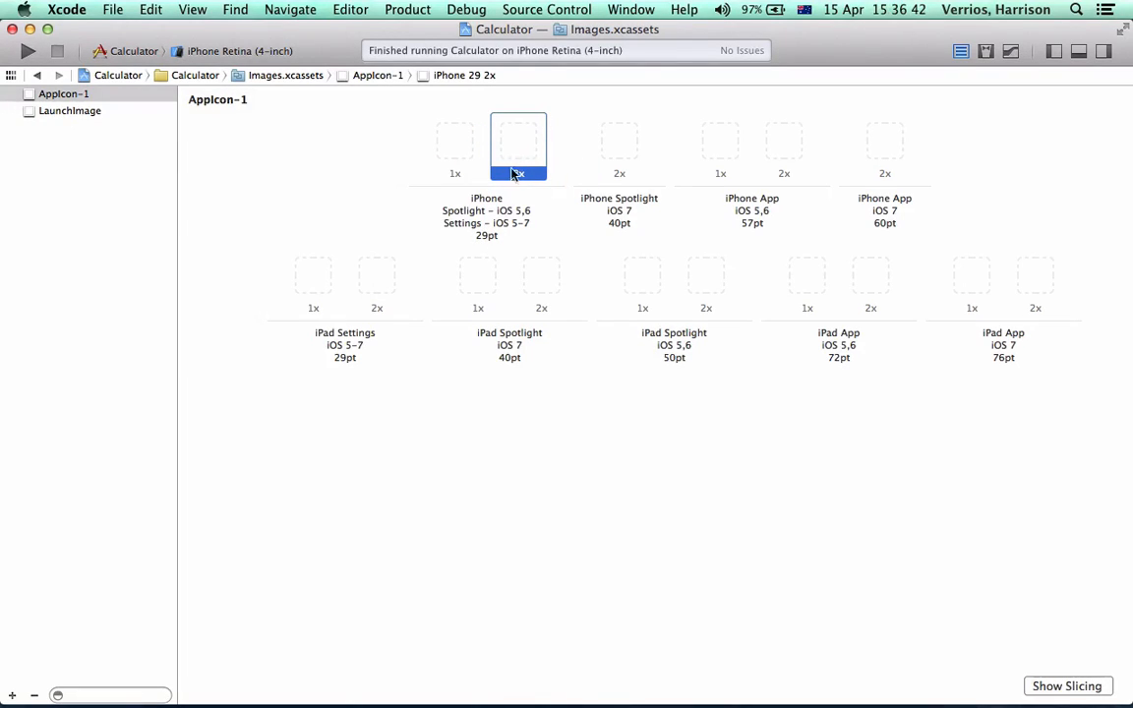
left_click(619, 220)
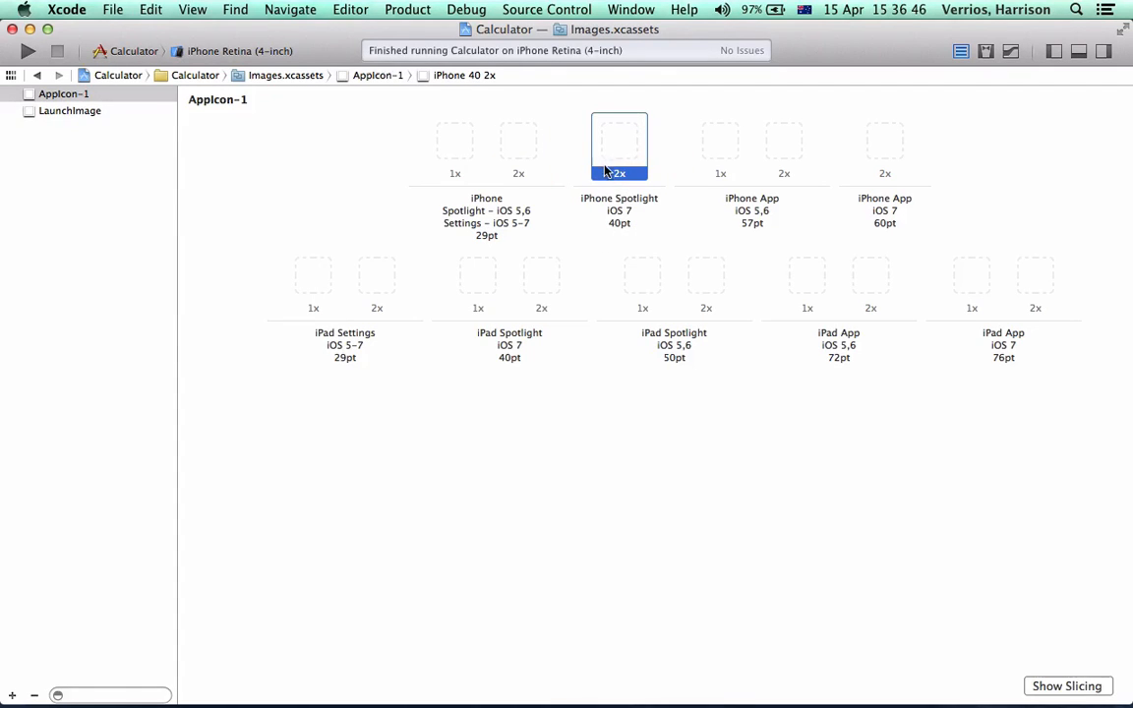
left_click(978, 281)
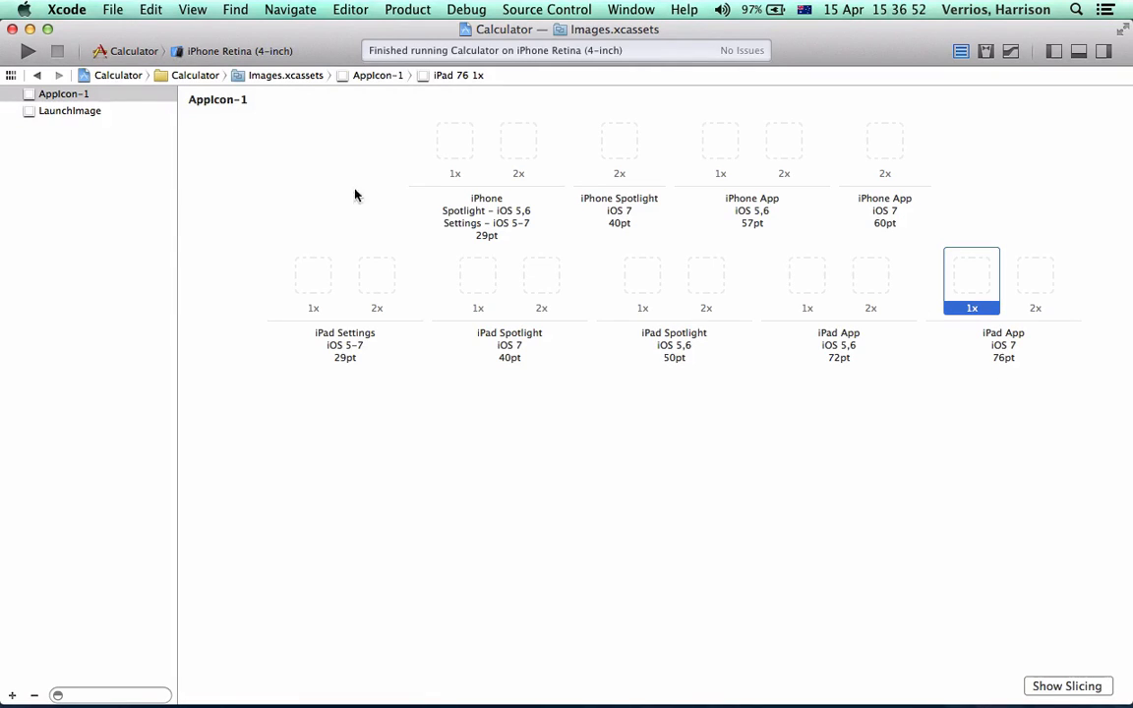
View the LaunchImage slots, then show the project navigator again and open the Calculator project's general settings
left_click(71, 112)
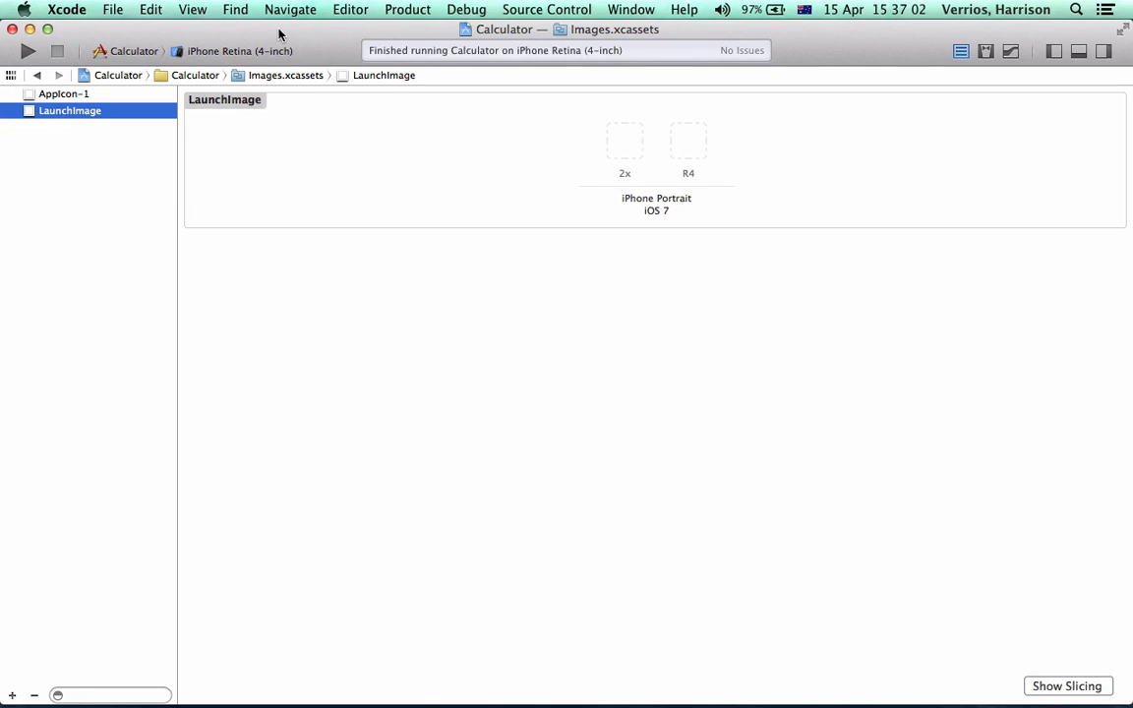
left_click(1053, 51)
left_click(79, 98)
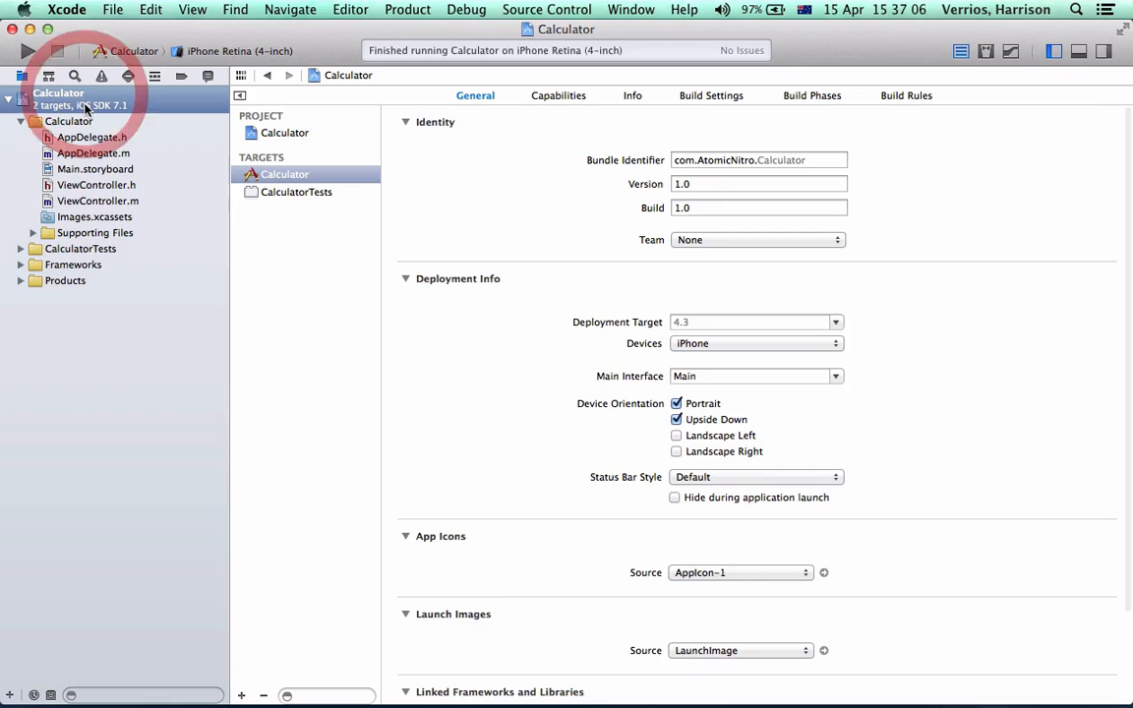
Check the App Icons source options and review the rest of the Calculator target's general settings
scroll(914, 472, "down", 2)
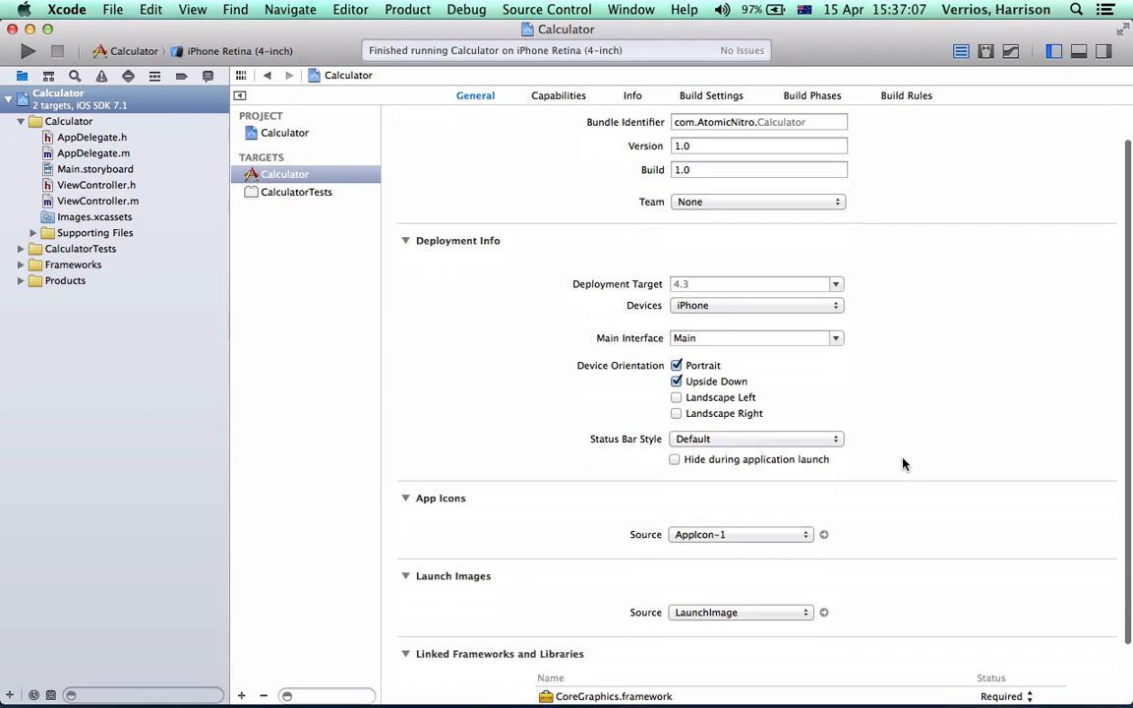
left_click(749, 540)
left_click(829, 521)
scroll(712, 589, "down", 4)
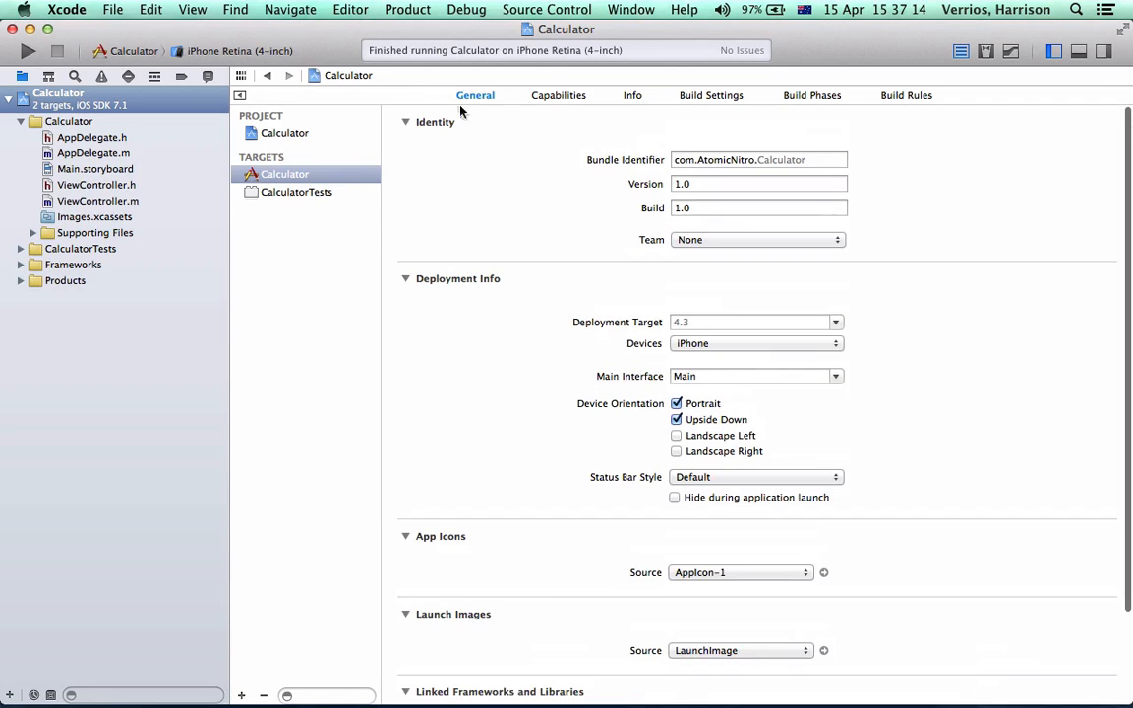
Switch to Google Chrome, open the Apple Developer Member Center and sign in to iTunes Connect with the prefilled credentials
mouse_move(57, 681)
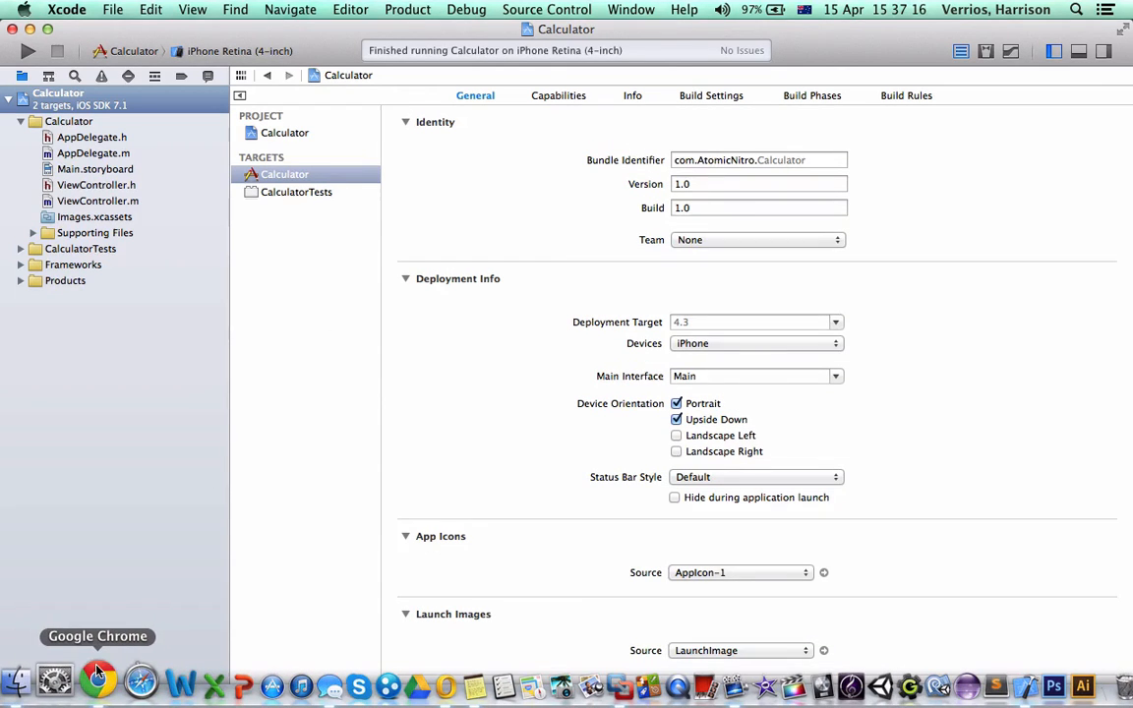
left_click(93, 674)
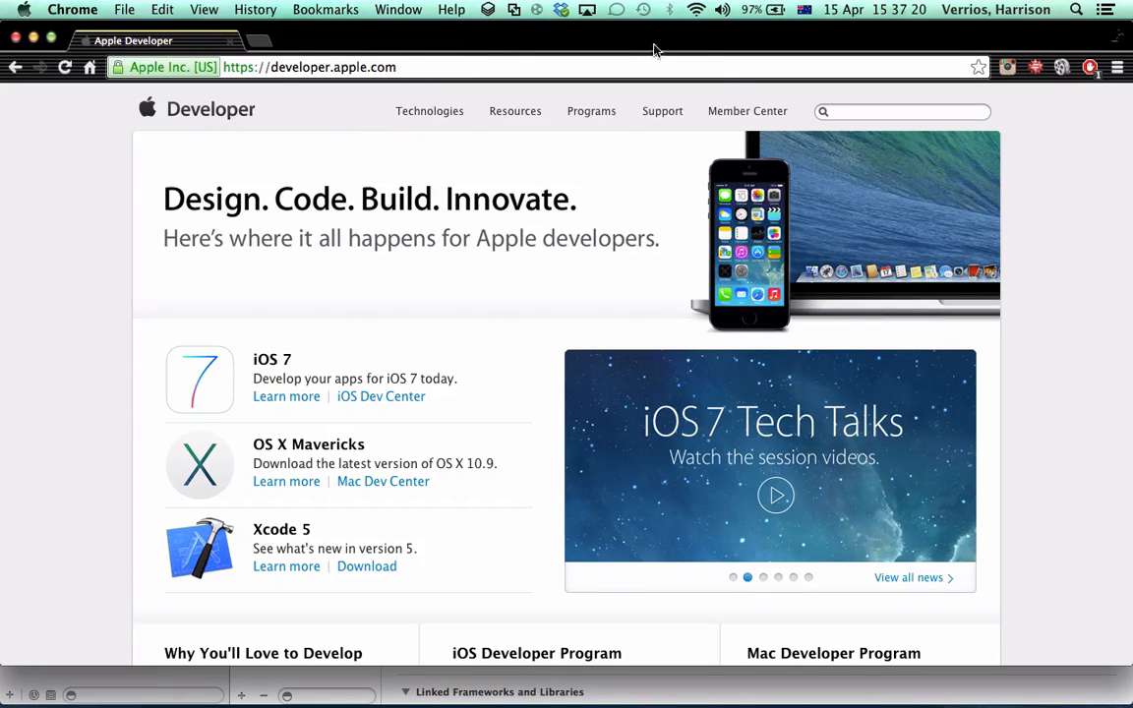
left_click(742, 111)
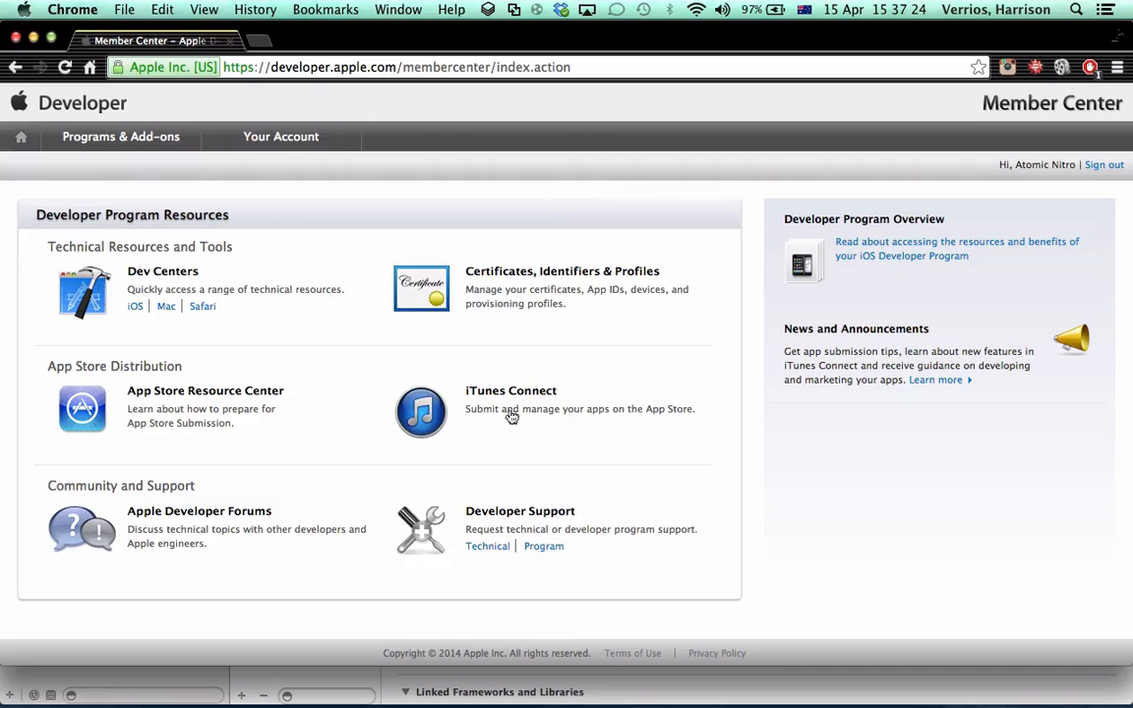
left_click(507, 393)
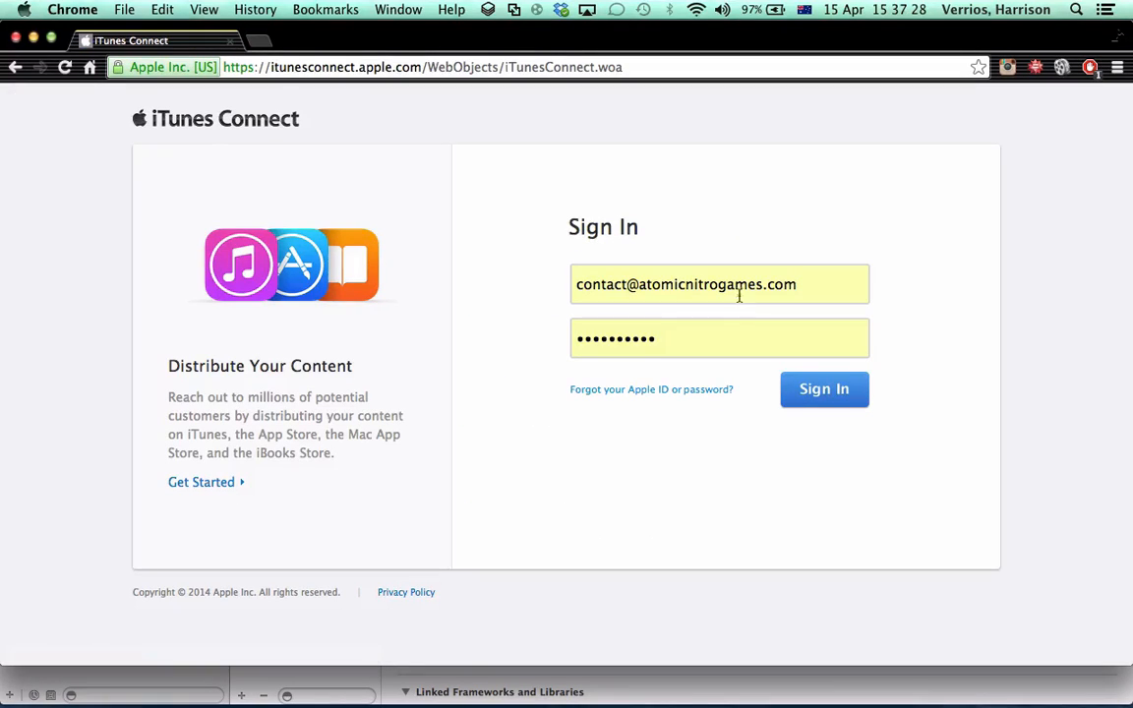
left_click(814, 388)
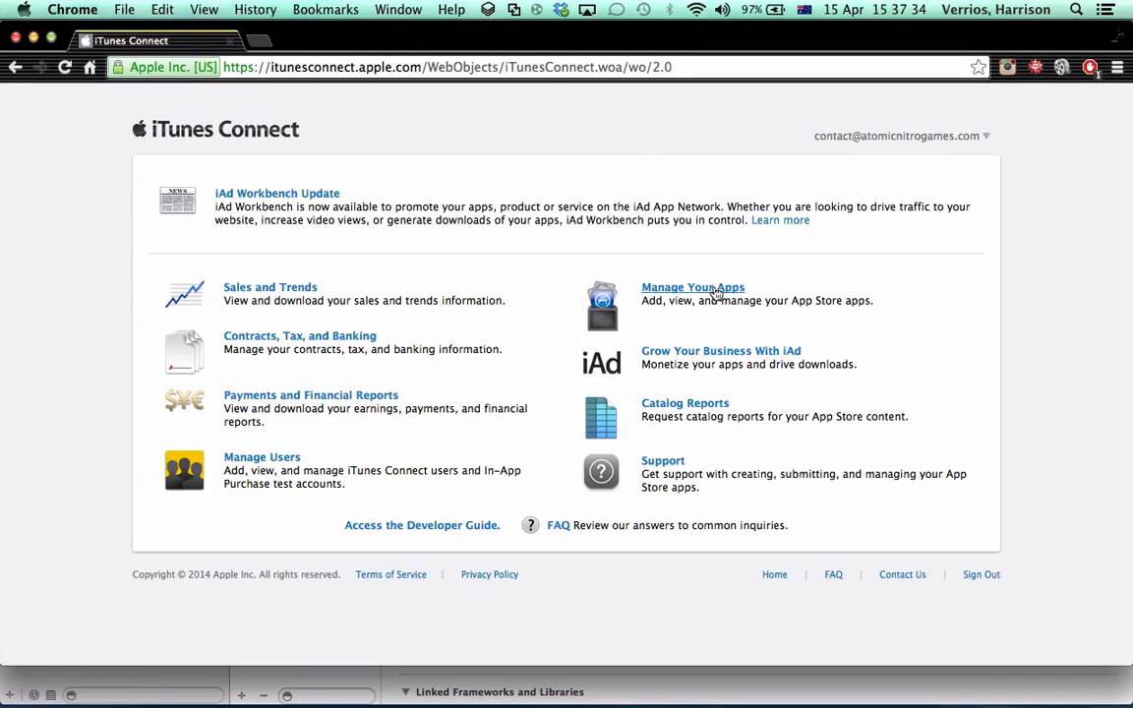
Open Manage Your Apps in iTunes Connect, view the App Information form for a new app and cancel it
left_click(712, 289)
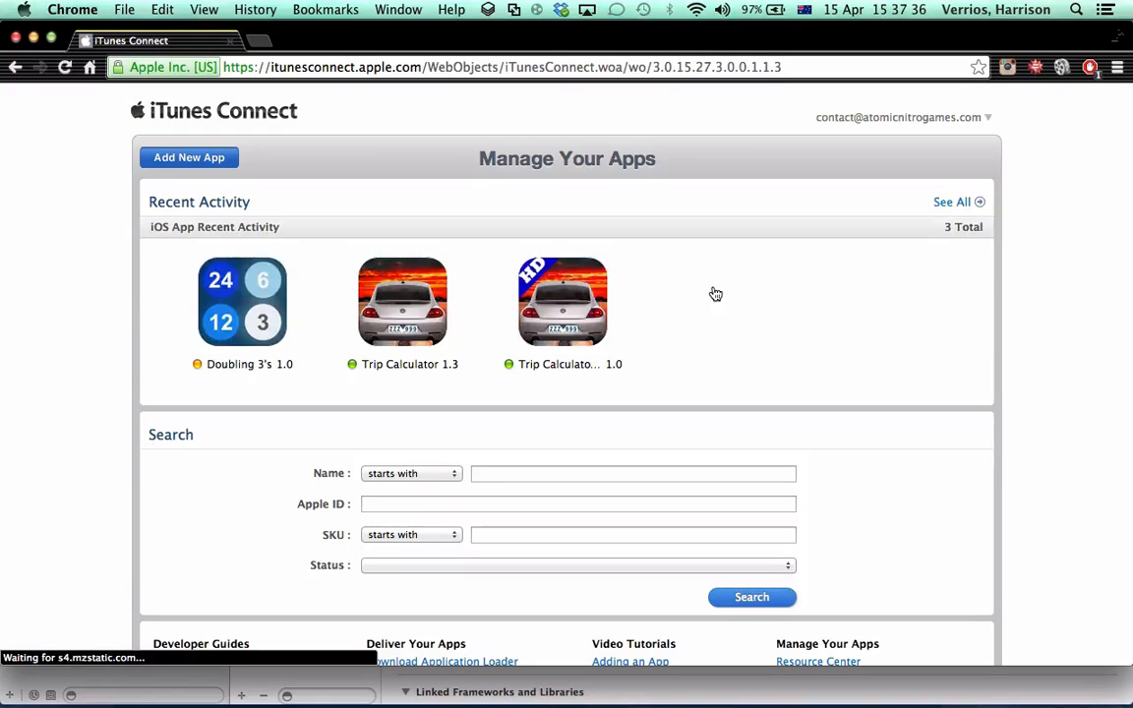
scroll(831, 364, "down", 3)
scroll(822, 324, "up", 3)
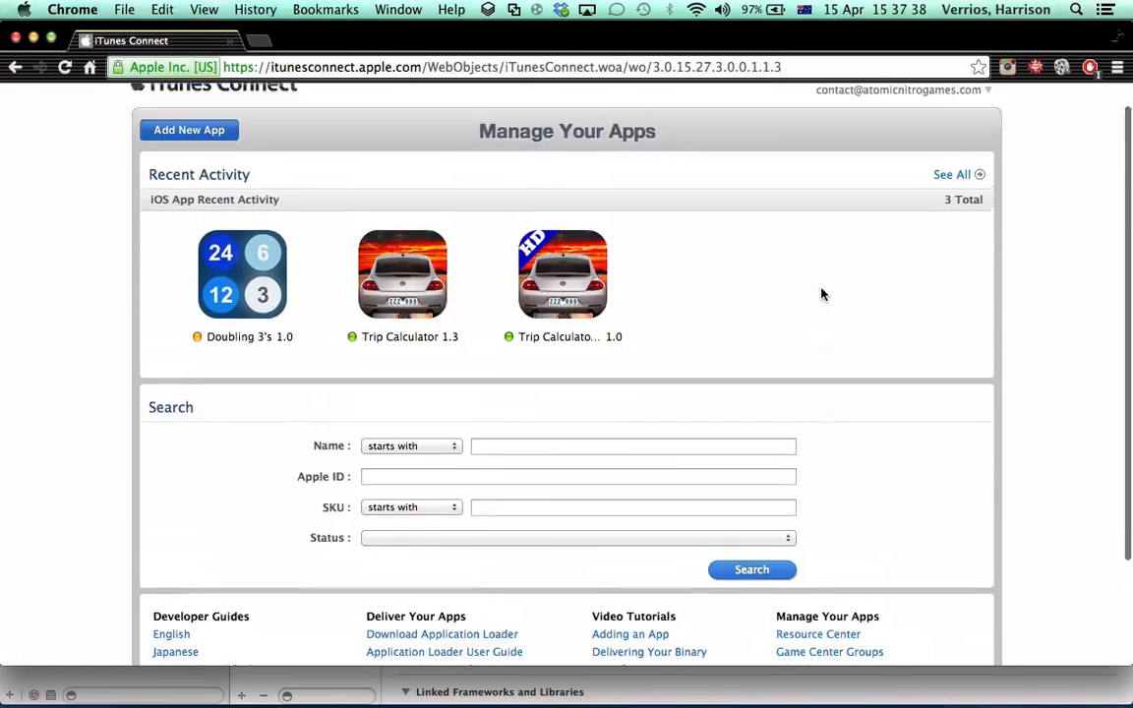
left_click(201, 161)
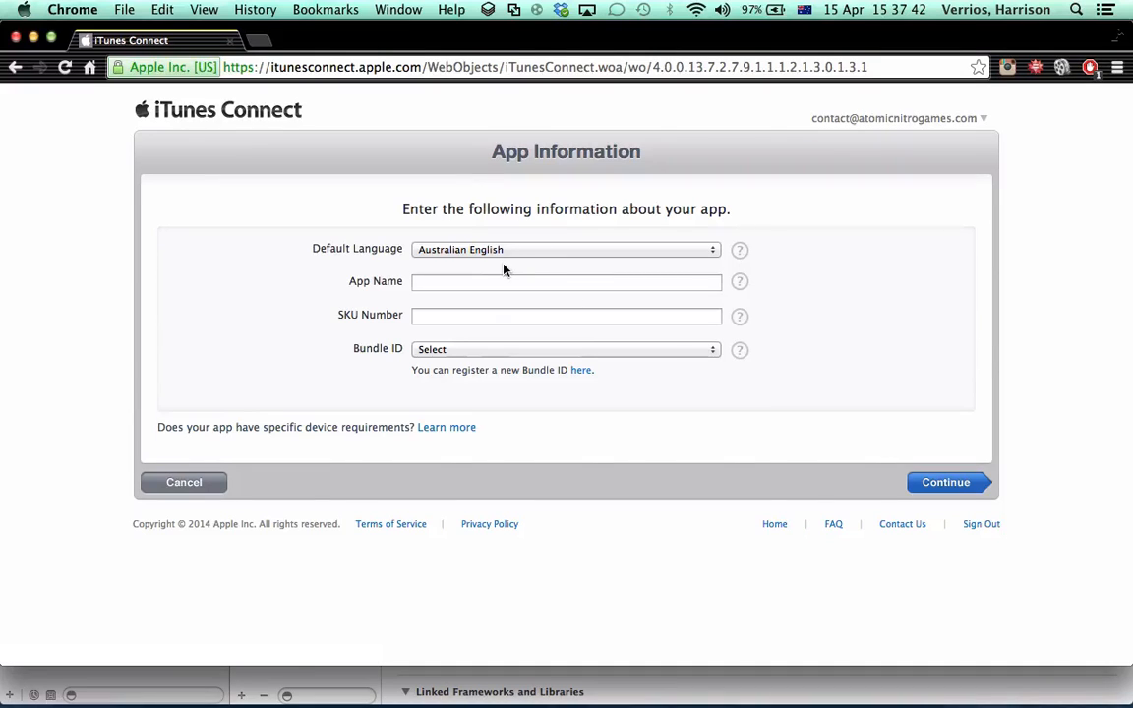
left_click(209, 481)
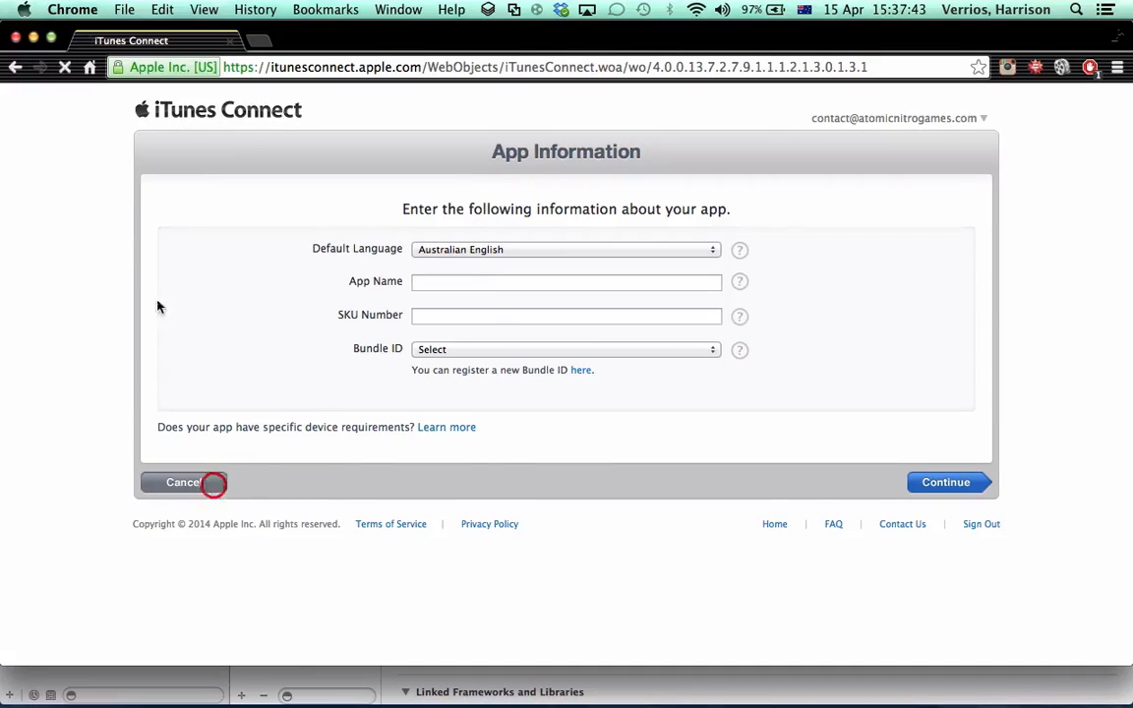
Go back from iTunes Connect to the Member Center's developer program resources
left_click(15, 67)
left_click(15, 67)
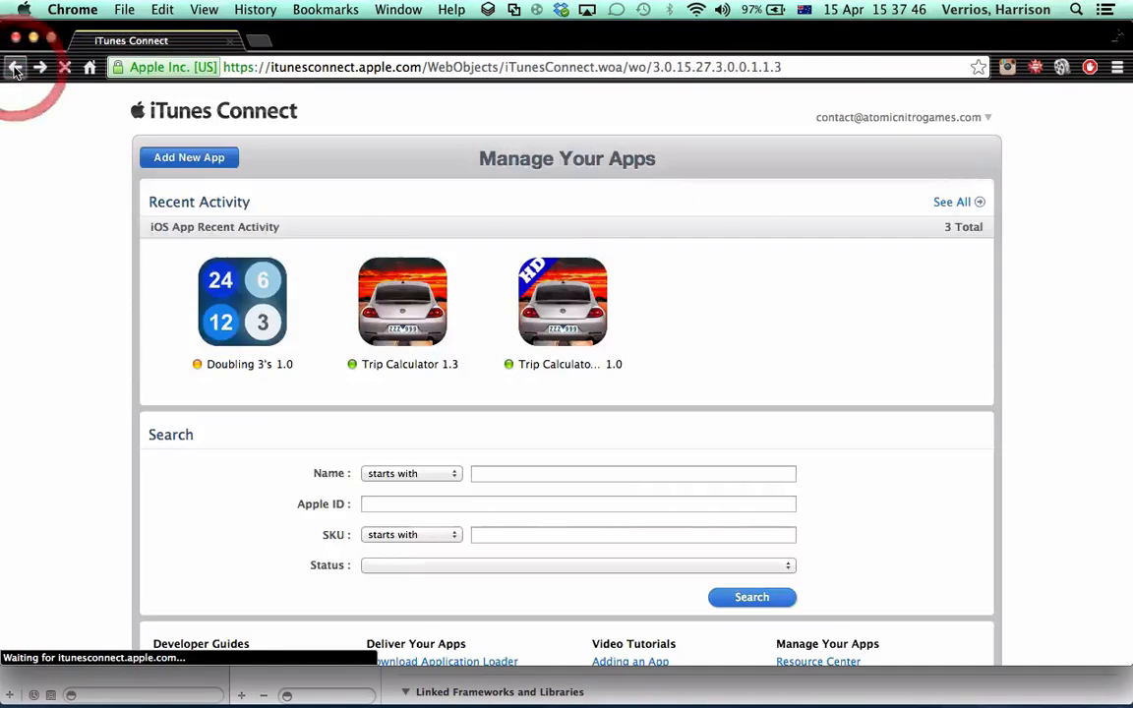
left_click(15, 66)
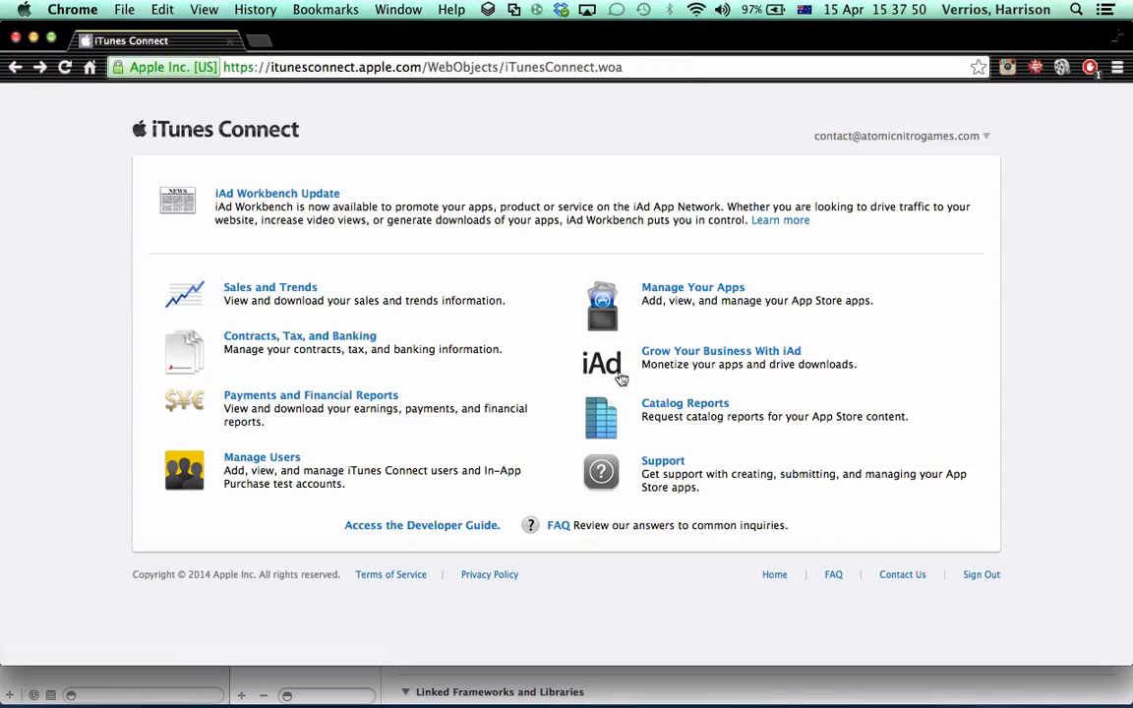
left_click(14, 67)
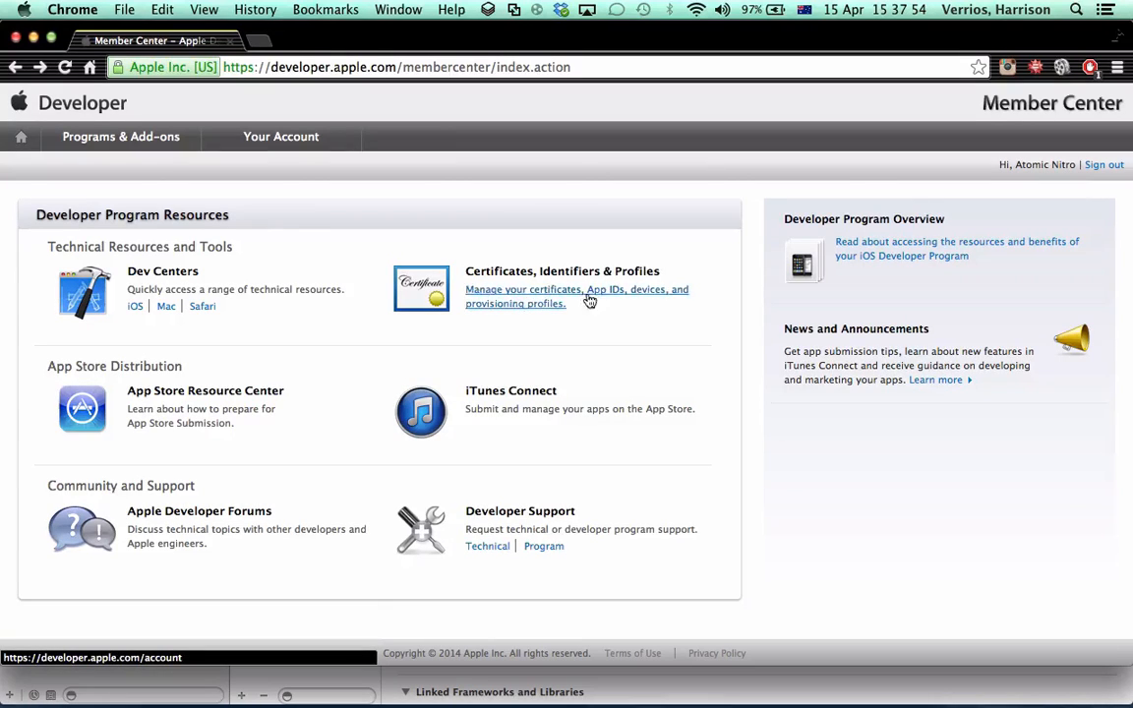
Open the iOS provisioning profiles list in Certificates, Identifiers & Profiles and look over the existing profiles
left_click(533, 289)
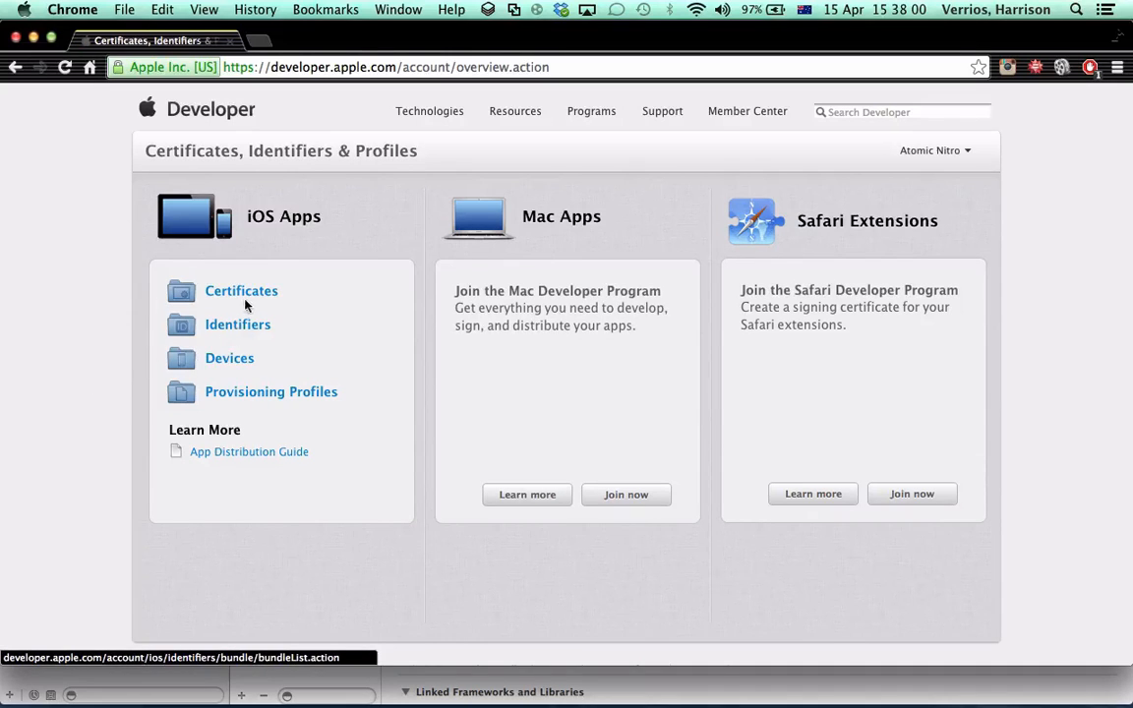
left_click(252, 395)
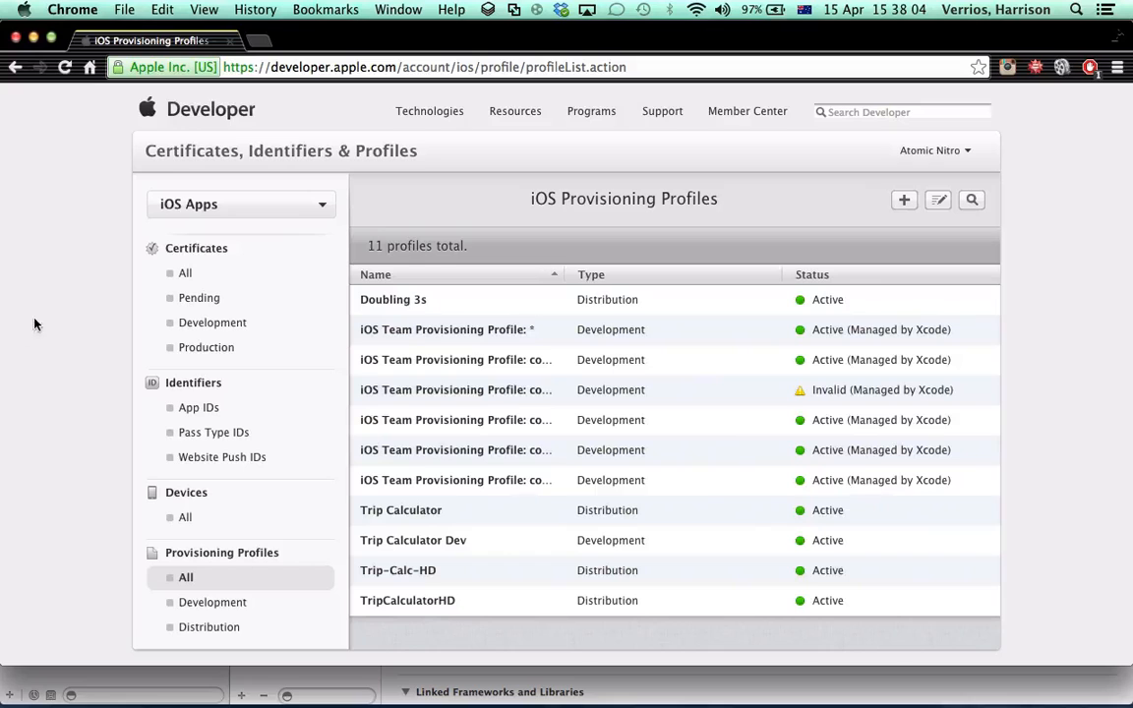
scroll(432, 462, "down", 2)
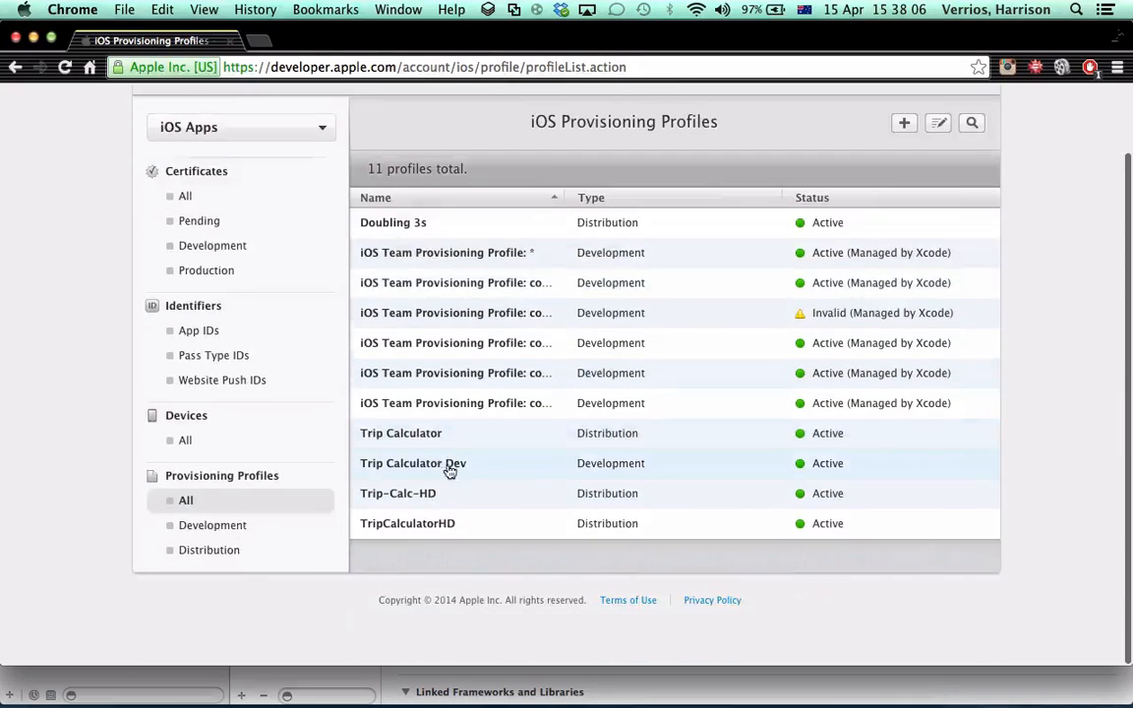
scroll(450, 465, "up", 2)
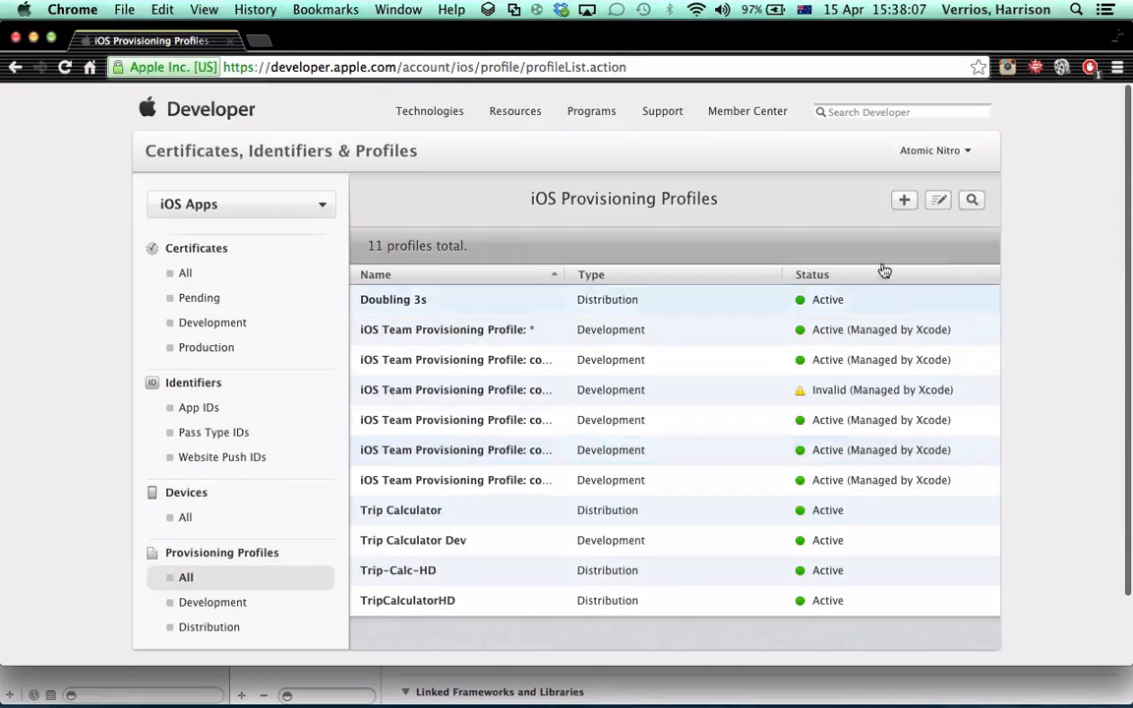
Start a new App Store distribution provisioning profile and advance to its App ID selection
left_click(903, 201)
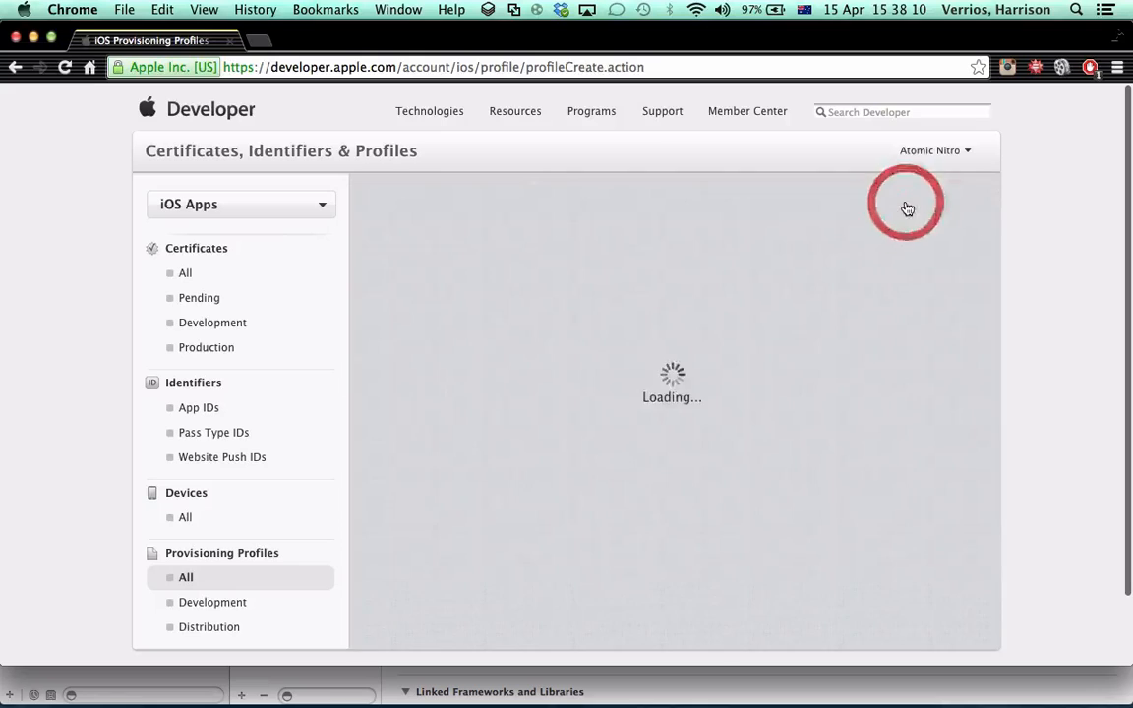
scroll(473, 450, "down", 2)
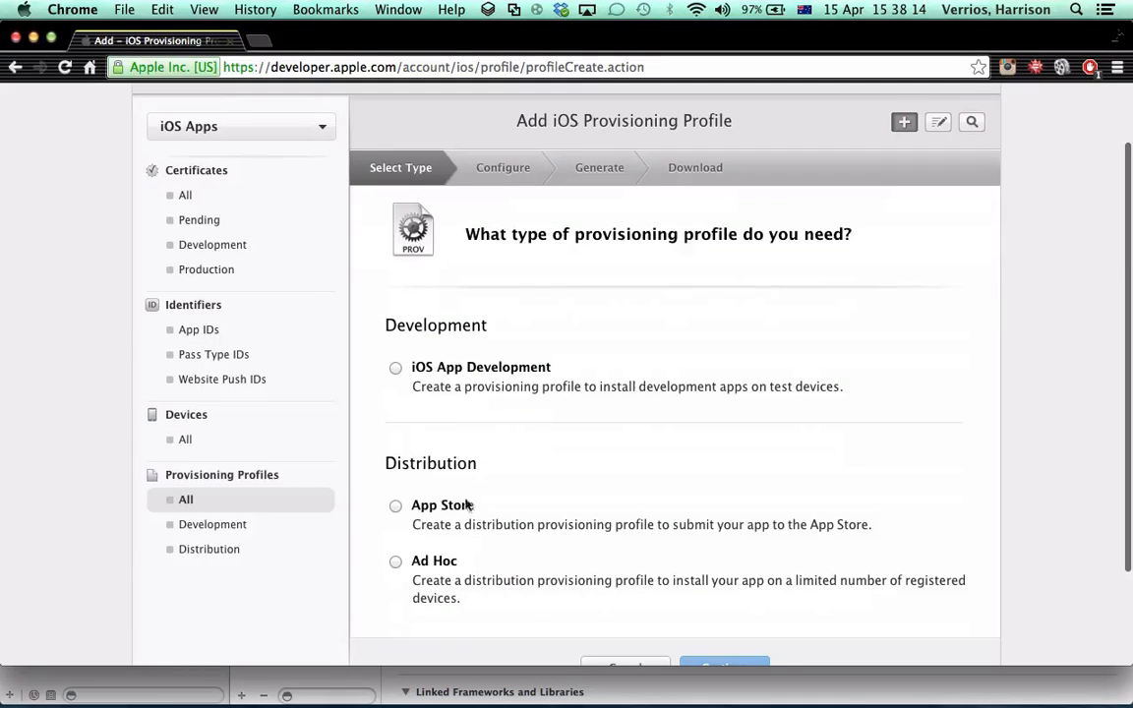
left_click(395, 506)
scroll(397, 504, "down", 3)
left_click(736, 545)
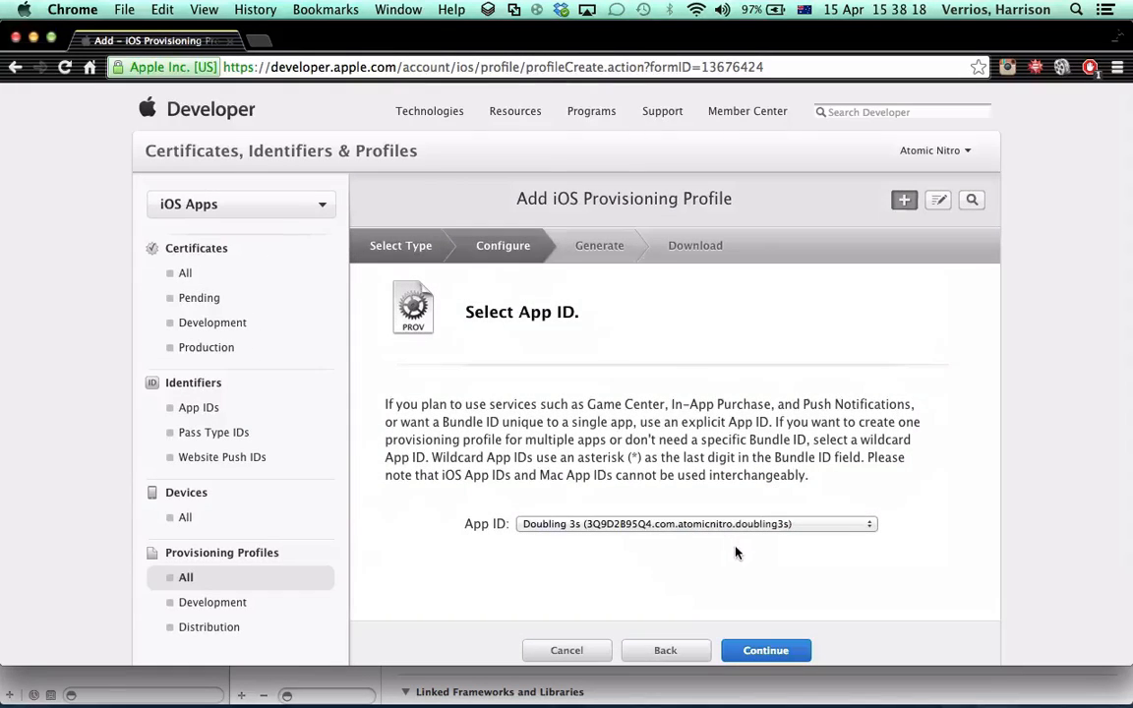
scroll(724, 574, "down", 3)
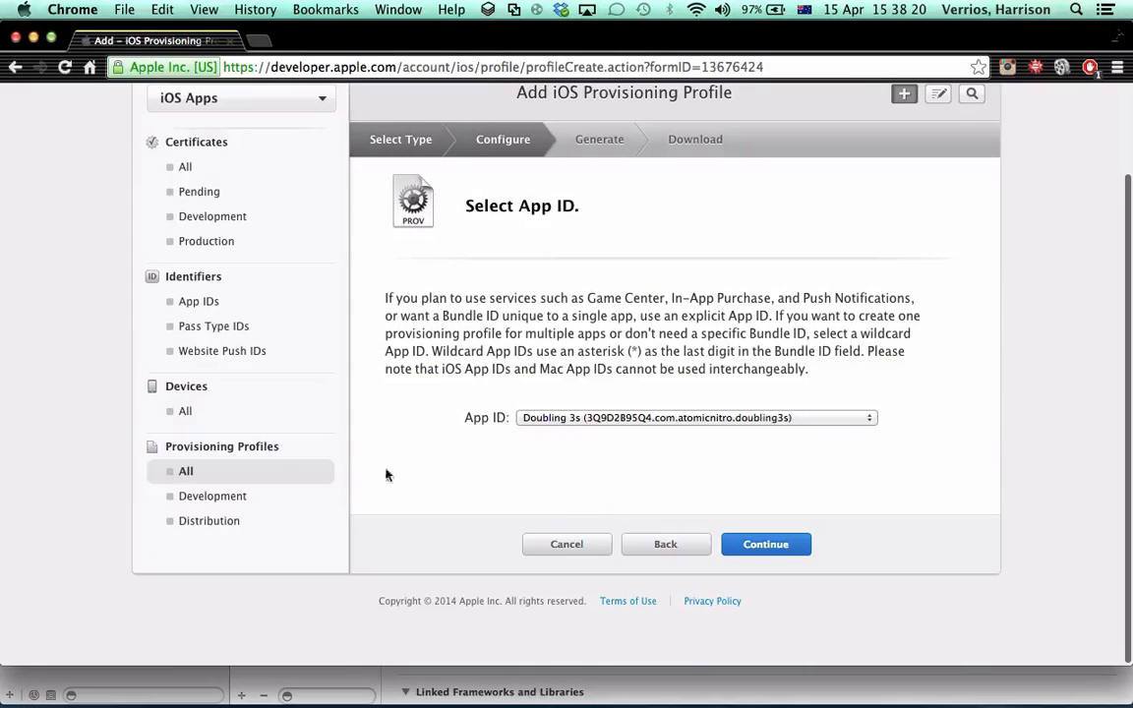
Start registering a new iOS App ID and enter Calculator as its name
left_click(220, 302)
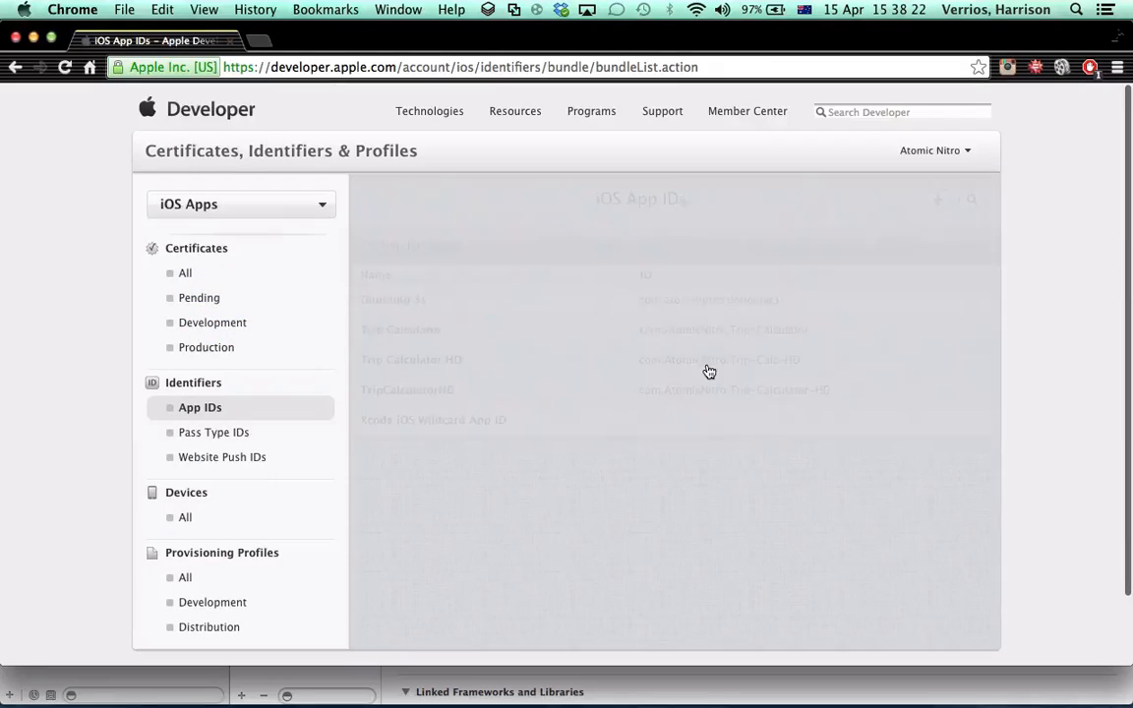
left_click(938, 201)
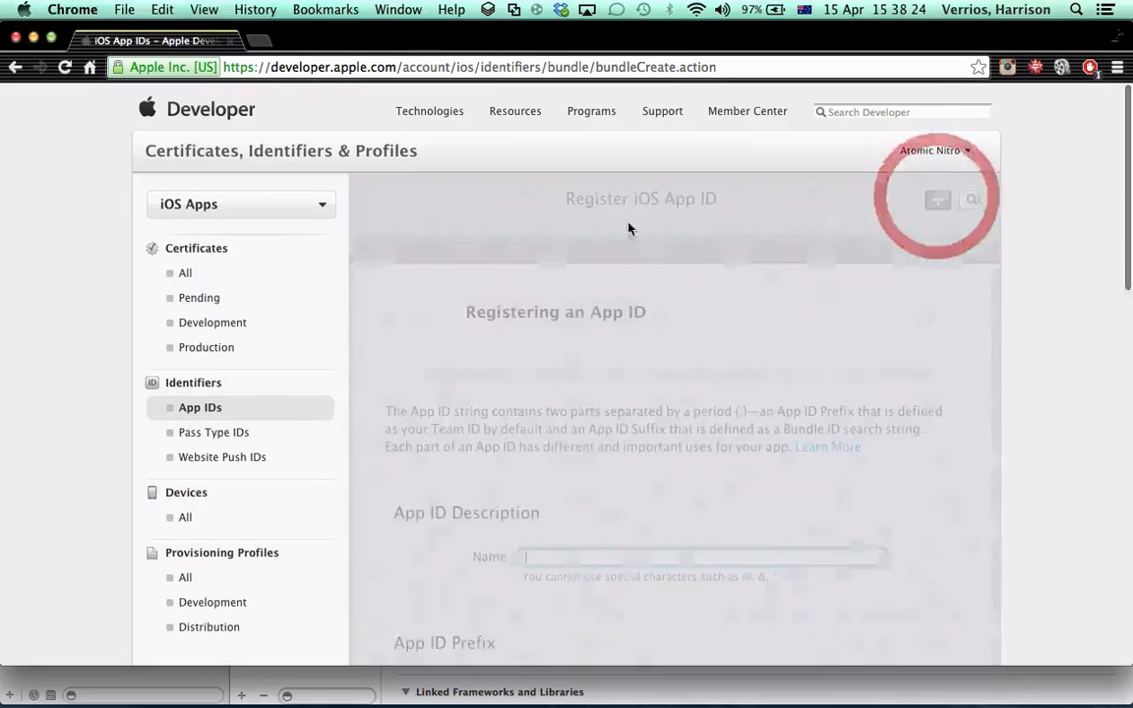
scroll(579, 506, "down", 2)
left_click(567, 473)
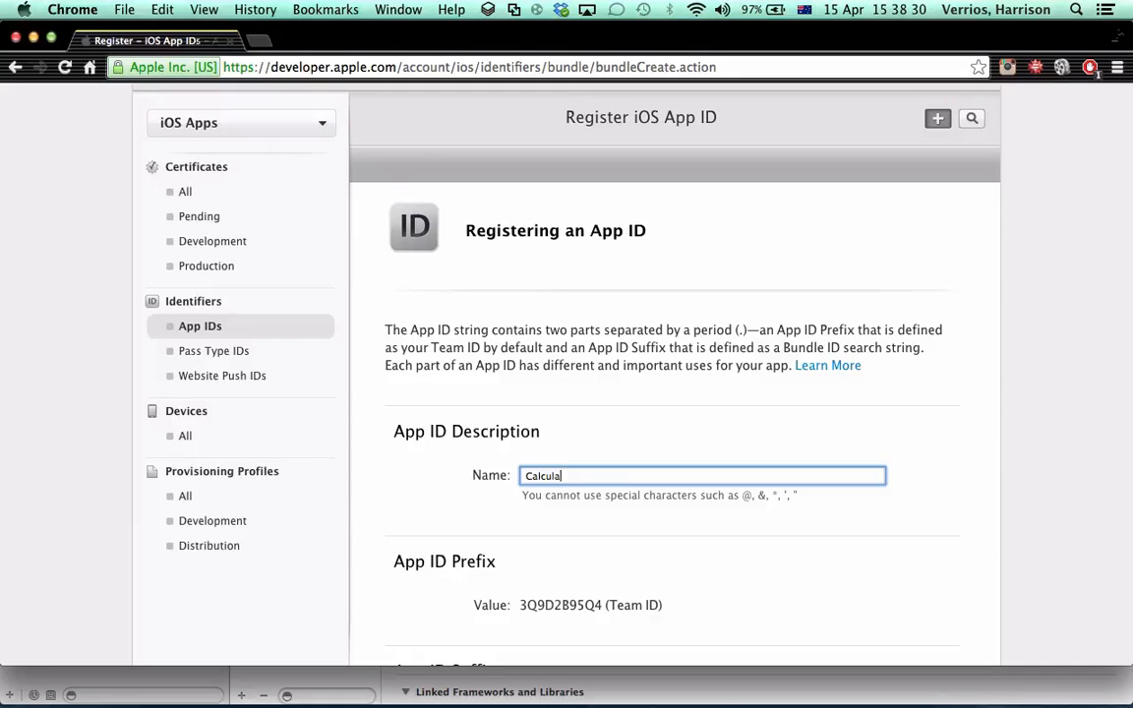
Copy the bundle identifier prefix com.AtomicNitro. from Xcode and enter com.AtomicNitro.calculator as the explicit App ID's Bundle ID
scroll(586, 458, "down", 5)
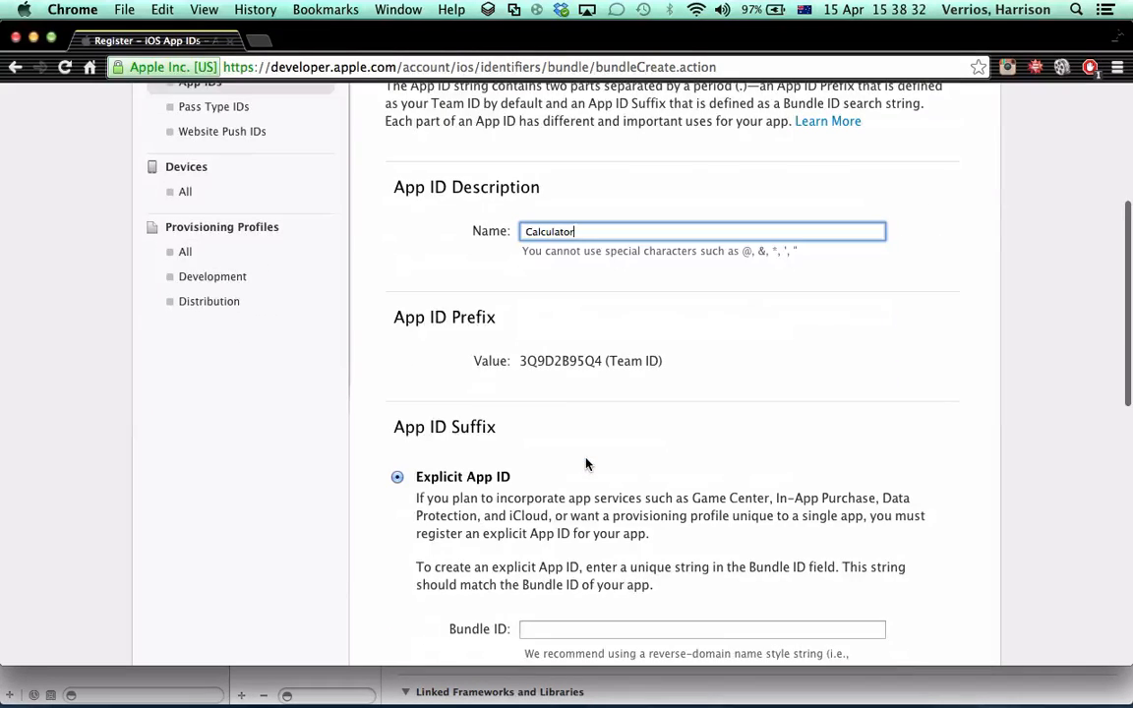
scroll(583, 462, "down", 2)
scroll(425, 380, "down", 2)
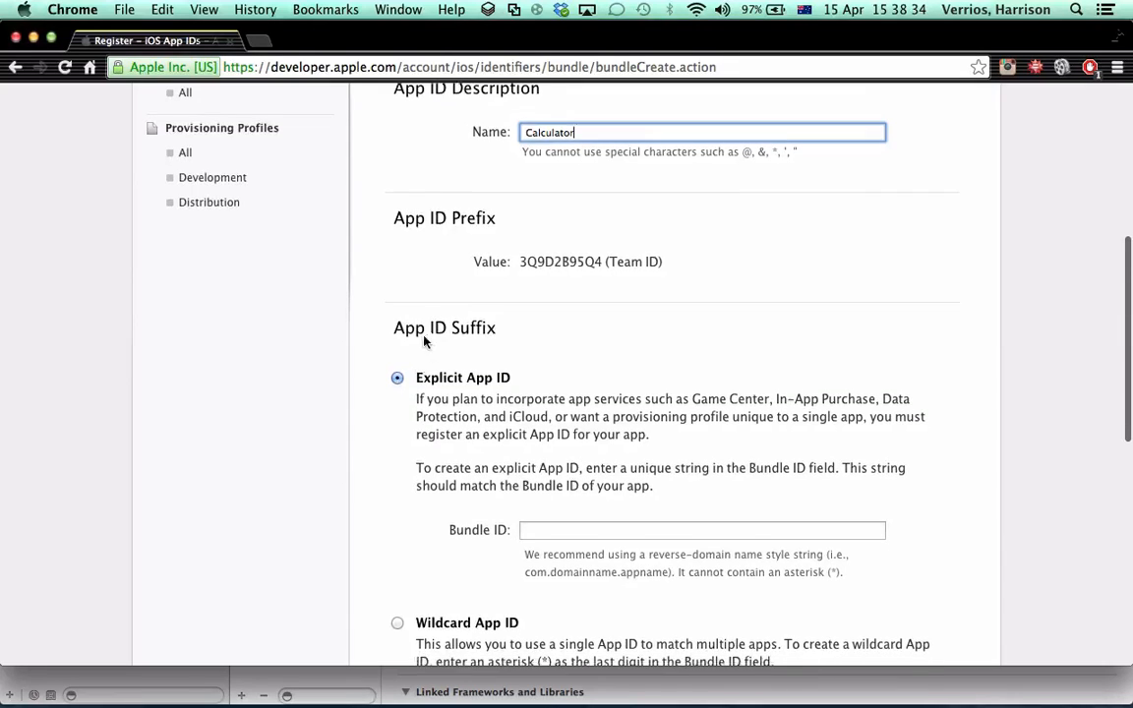
left_click(541, 422)
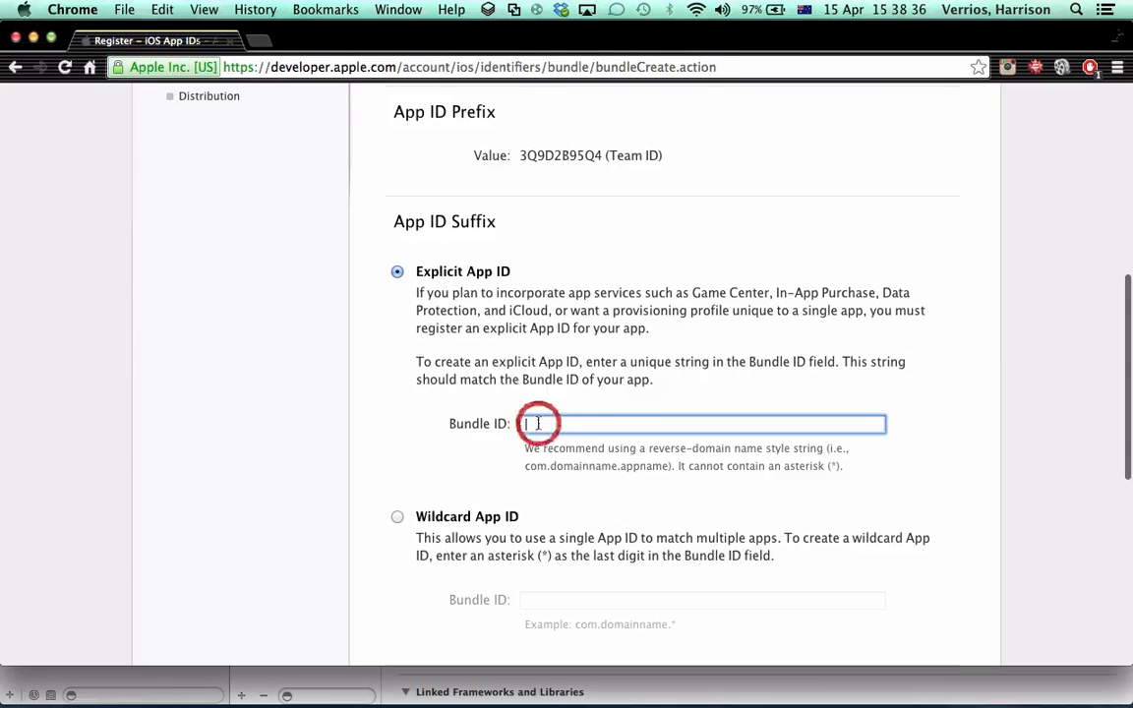
left_click(143, 678)
left_click(672, 159)
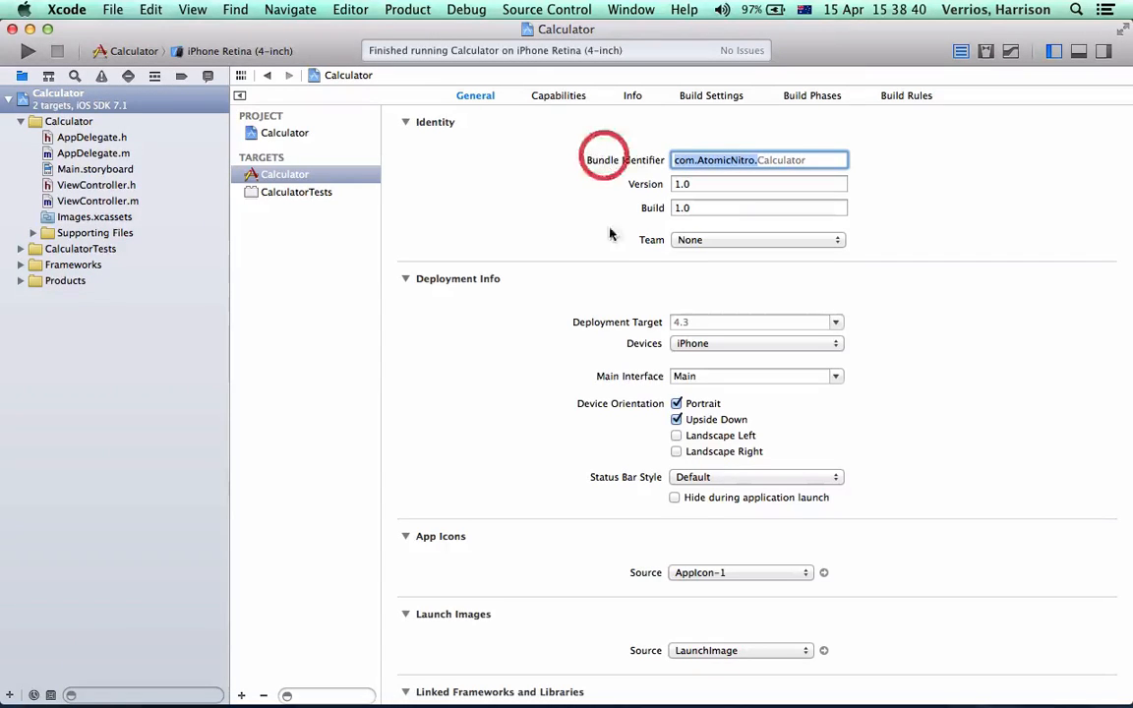
key("super+c")
left_click(125, 685)
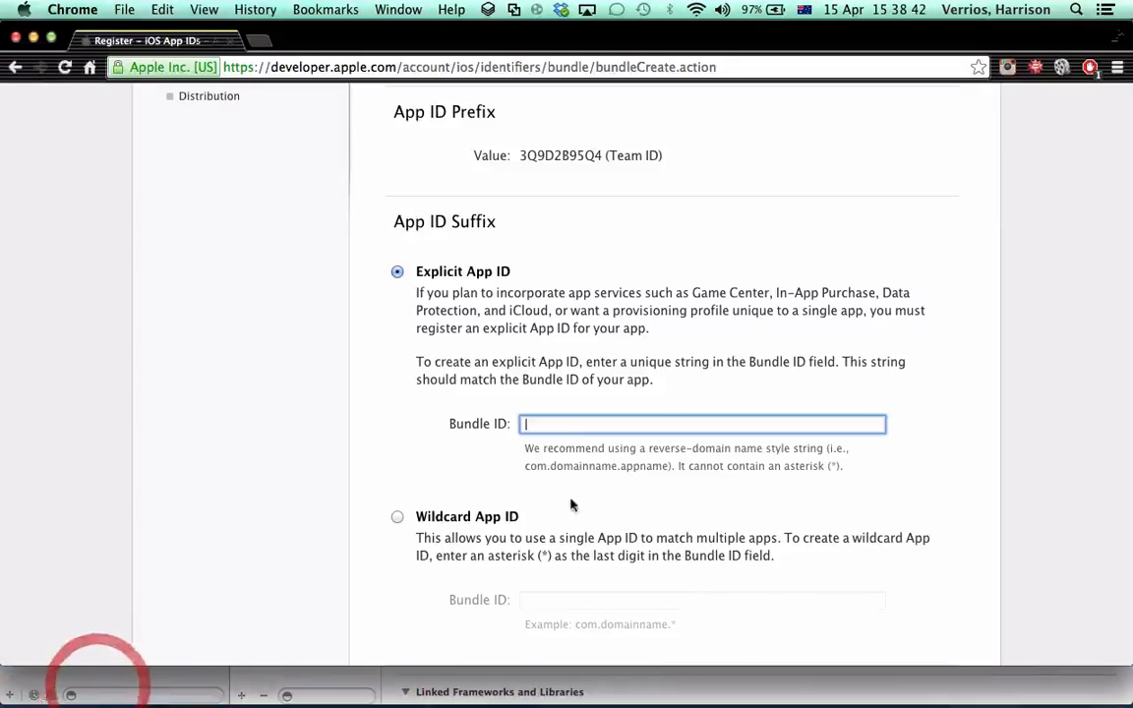
key("super+v")
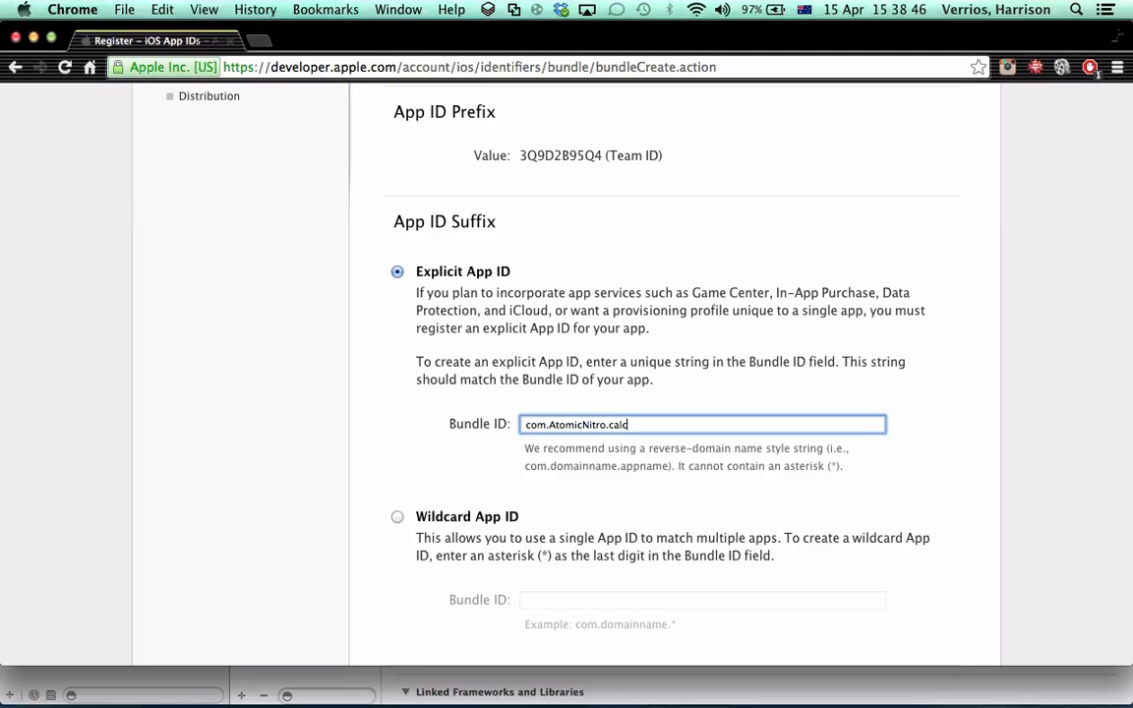
Compare the Bundle ID with the identifier in Xcode and correct its capitalization to com.AtomicNitro.Calculator
key("super+Tab")
key("super+Tab")
left_click(608, 423)
Keep the default app services, Game Center and In-App Purchase, and continue the App ID registration
scroll(682, 486, "down", 5)
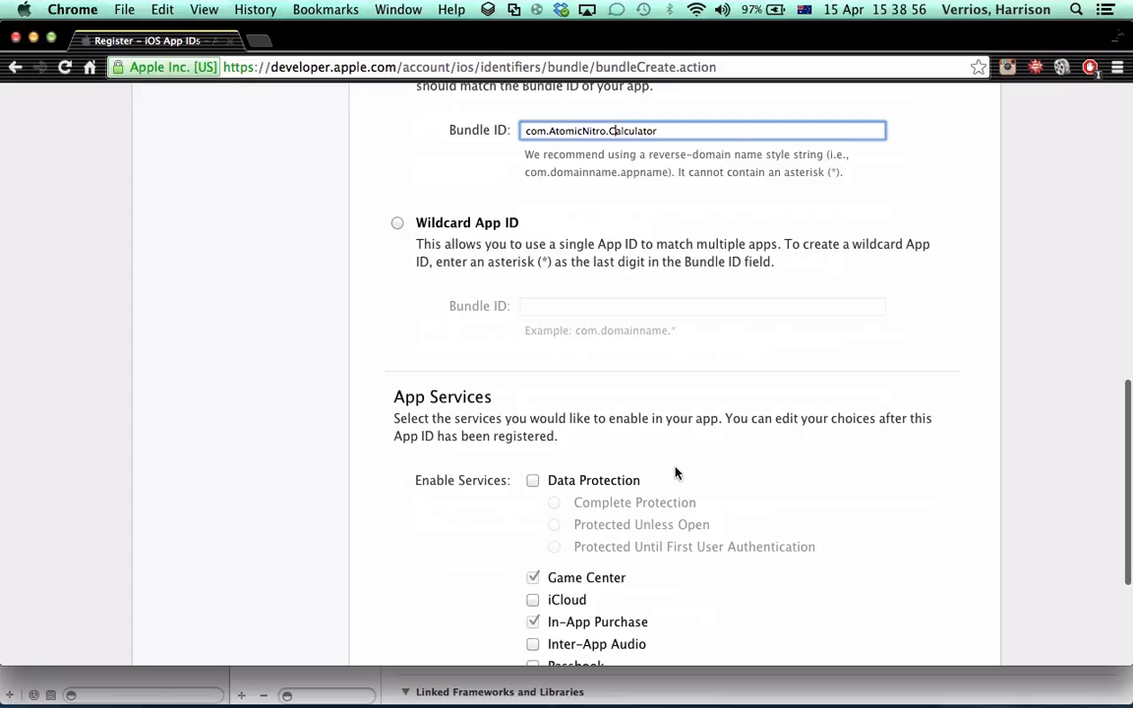
scroll(678, 462, "down", 3)
left_click(722, 546)
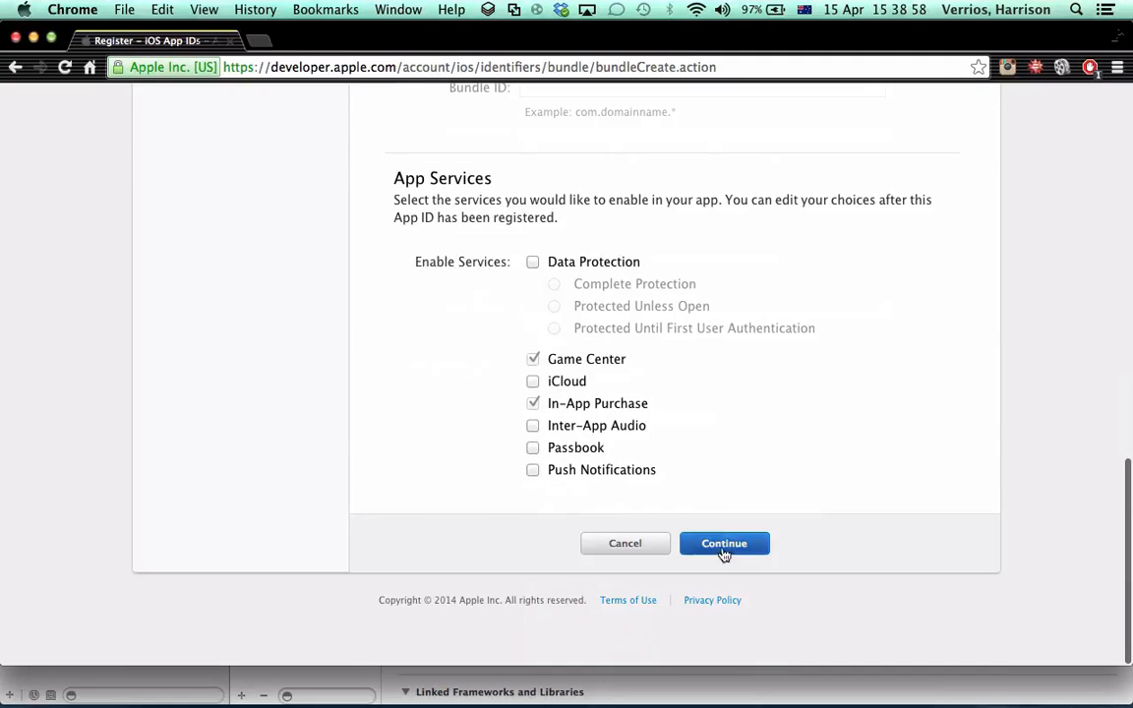
Submit the App ID registration and start a new iOS provisioning profile of the App Store distribution type
scroll(721, 550, "down", 5)
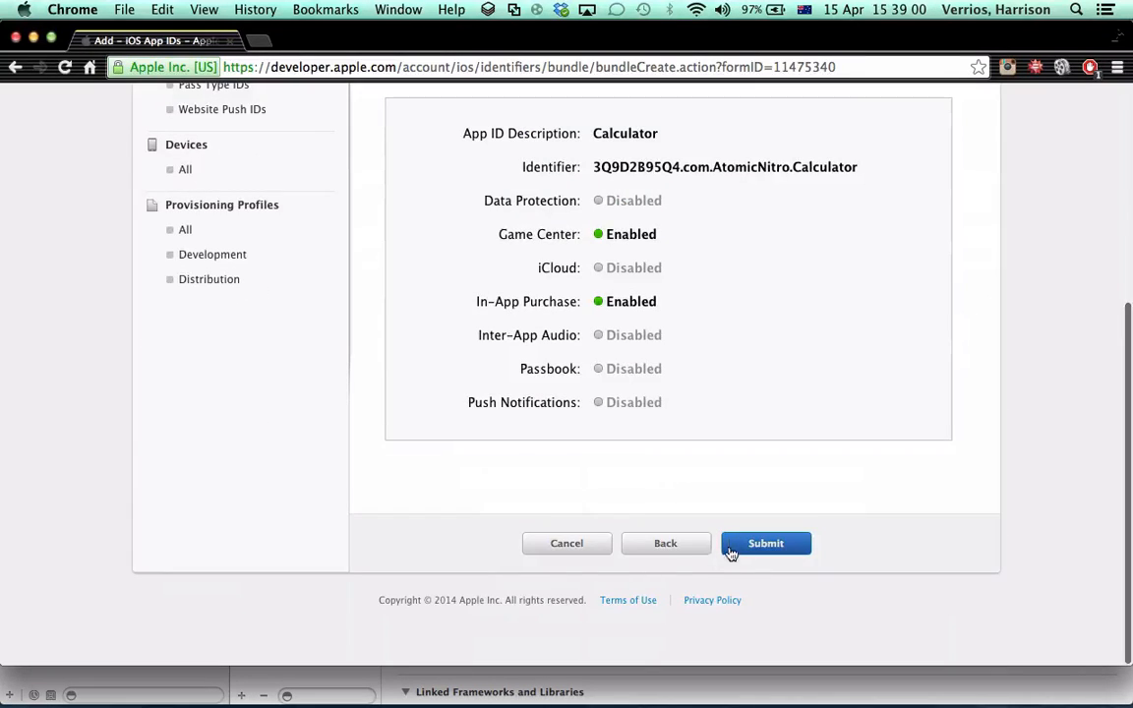
left_click(731, 551)
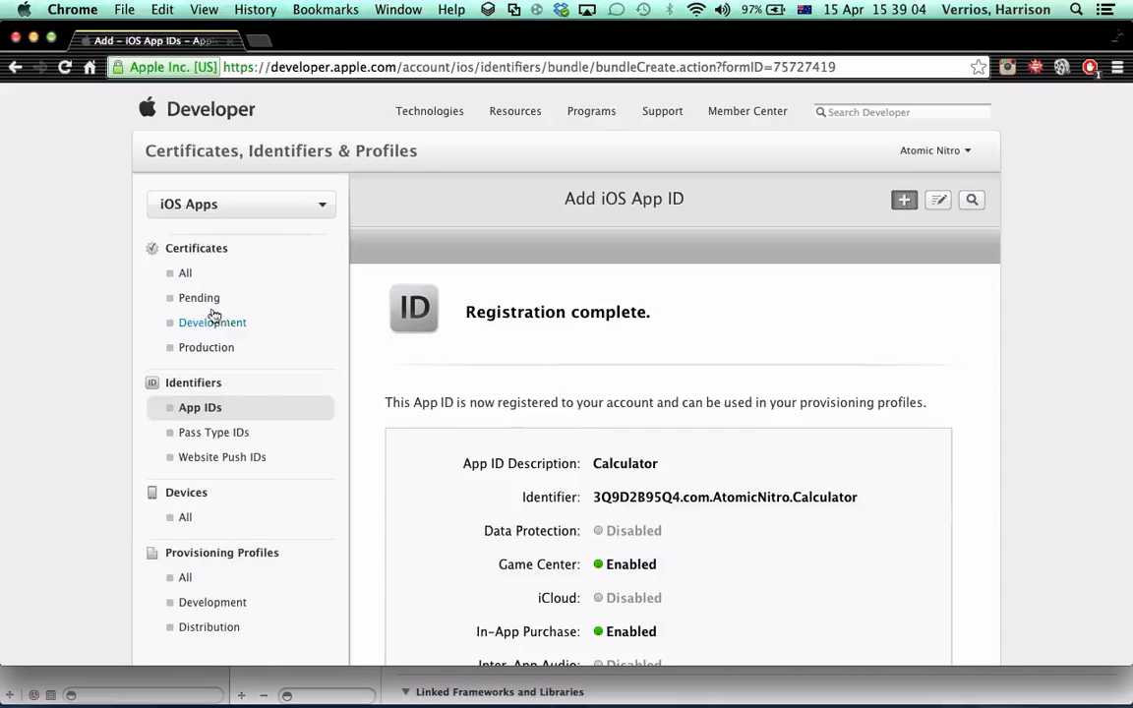
left_click(181, 578)
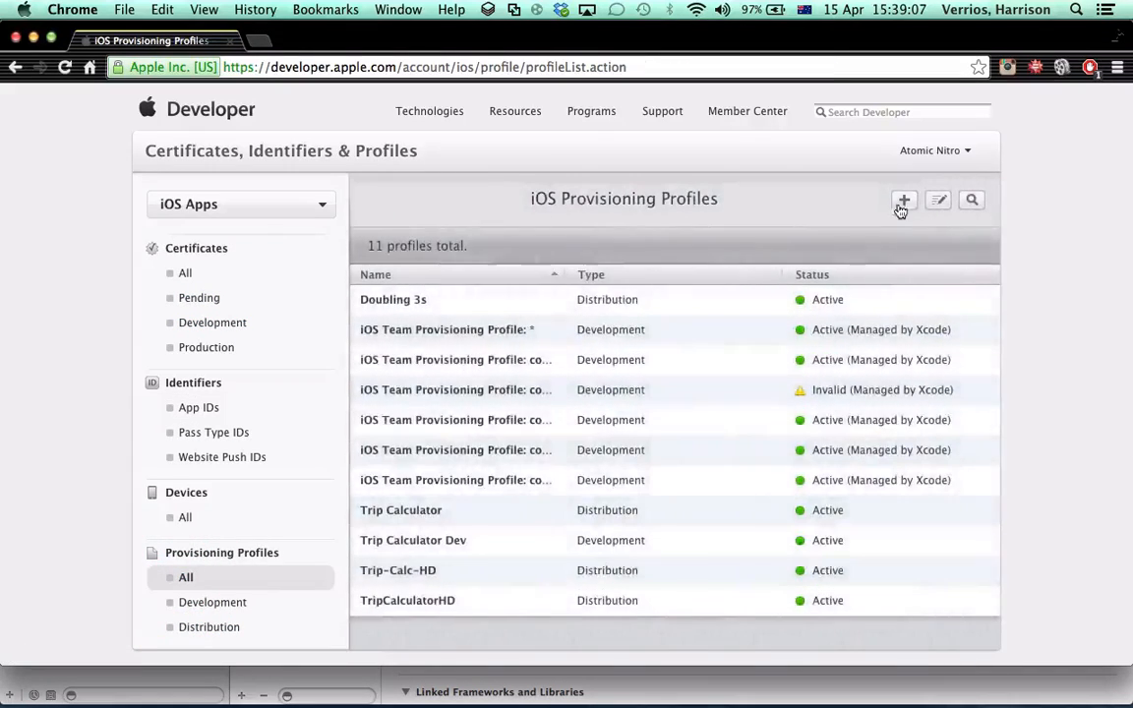
left_click(903, 200)
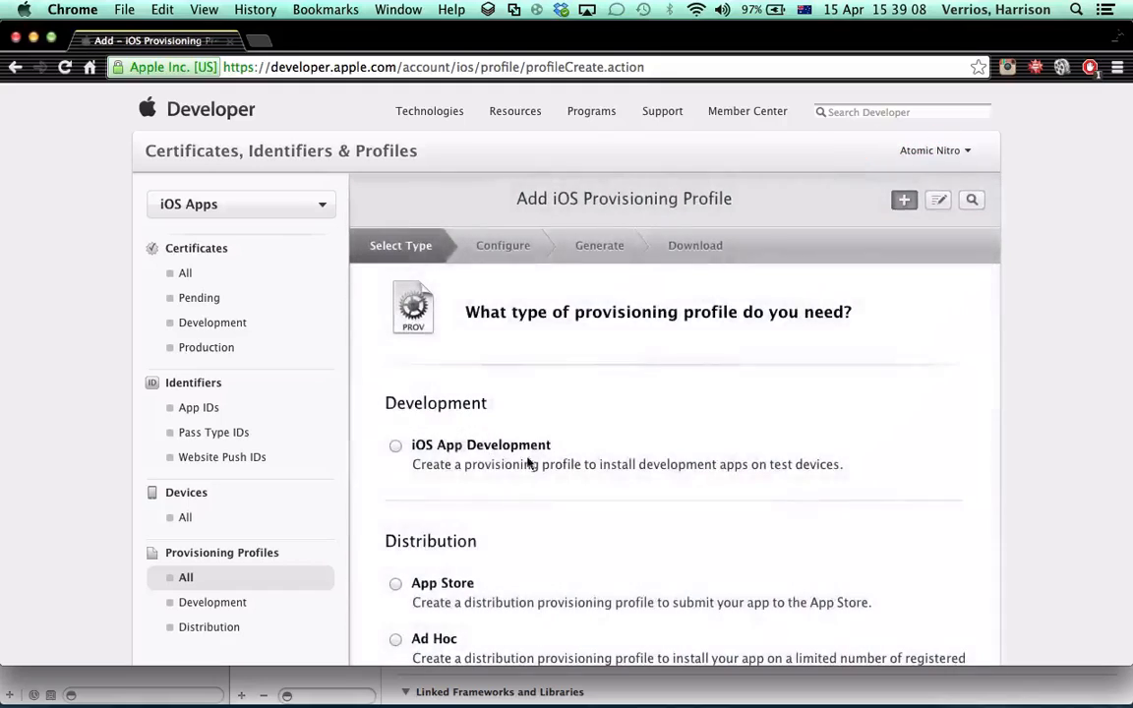
left_click(395, 584)
scroll(590, 545, "down", 3)
left_click(723, 541)
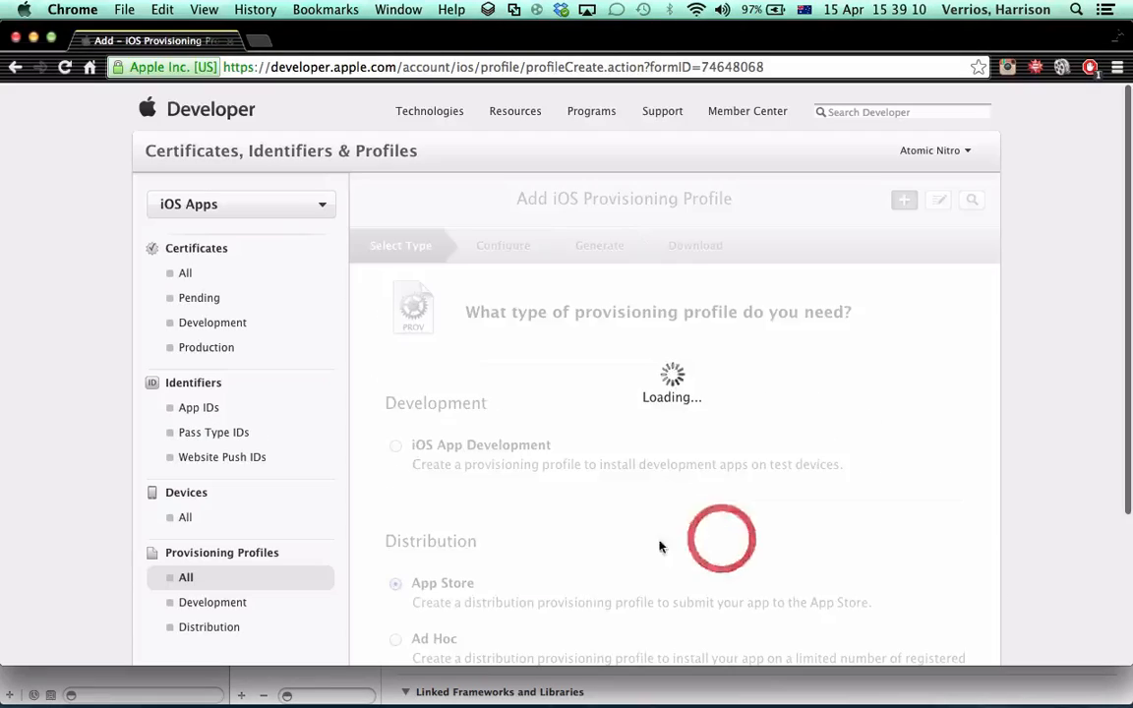
Assign the Calculator App ID (com.AtomicNitro.Calculator) and the first listed iOS Distribution certificate to the provisioning profile
left_click(816, 524)
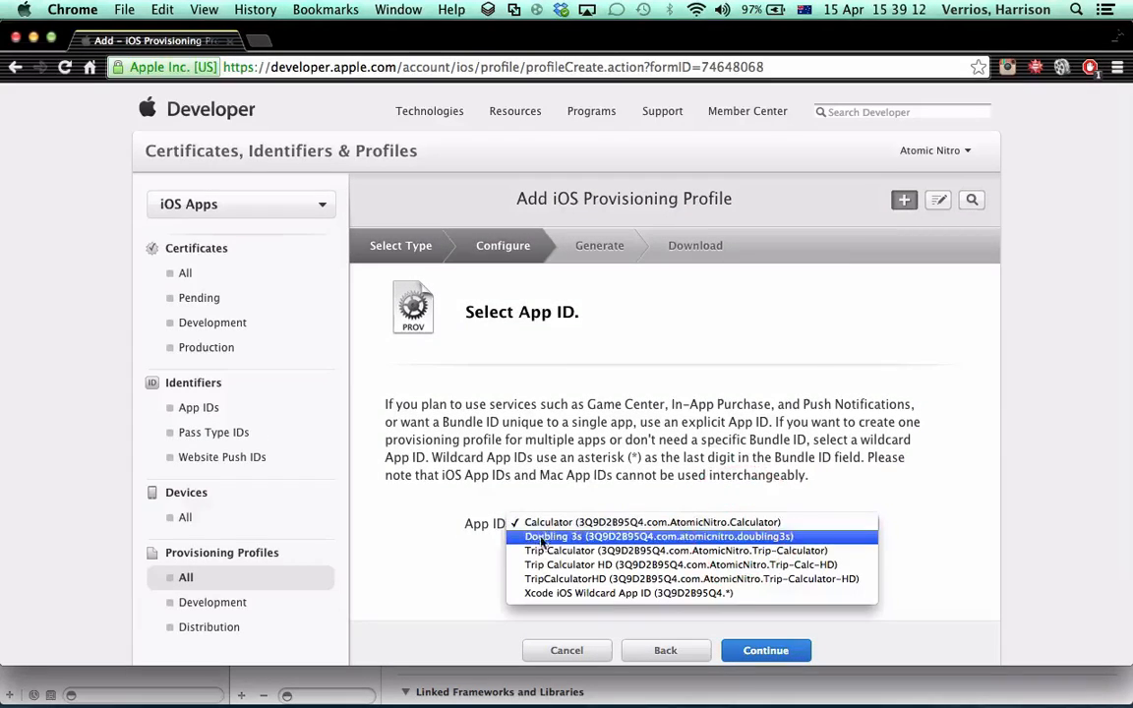
left_click(573, 524)
scroll(590, 531, "down", 3)
left_click(751, 548)
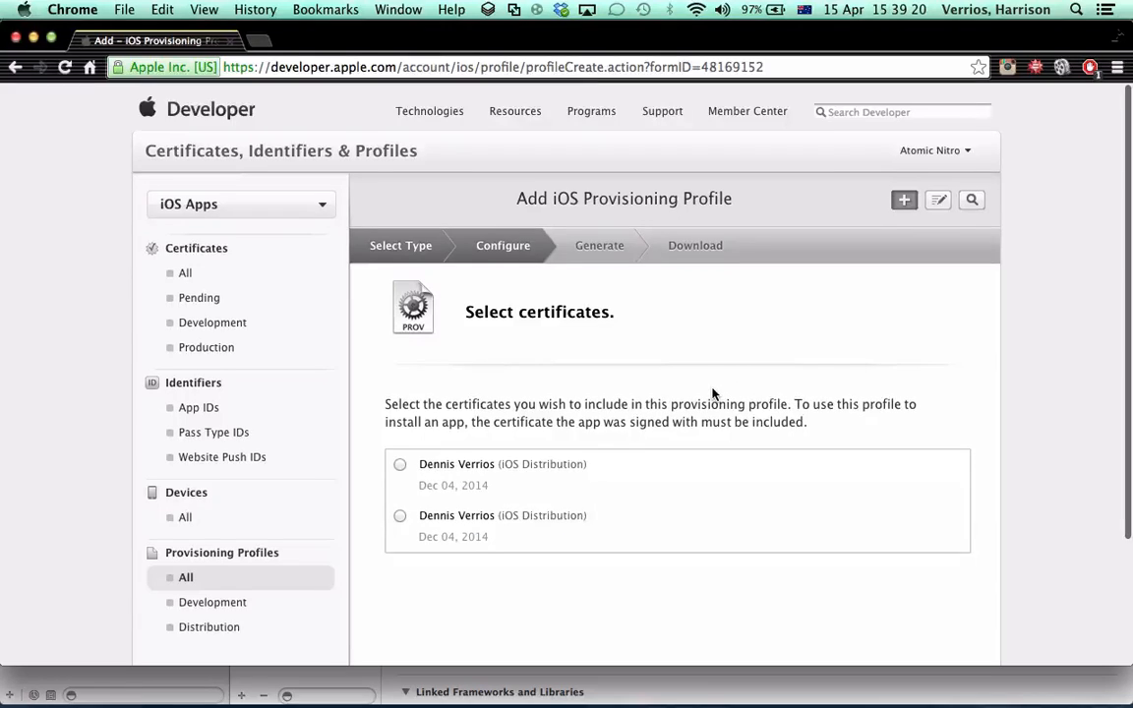
scroll(713, 393, "down", 3)
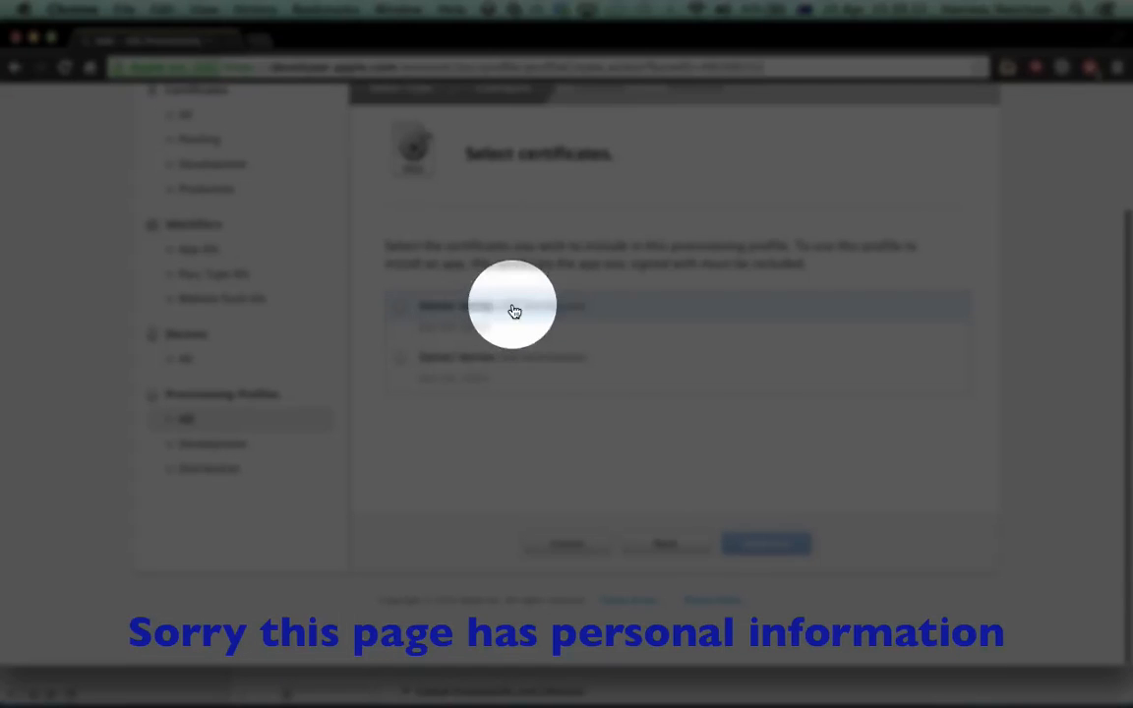
left_click(610, 309)
left_click(786, 547)
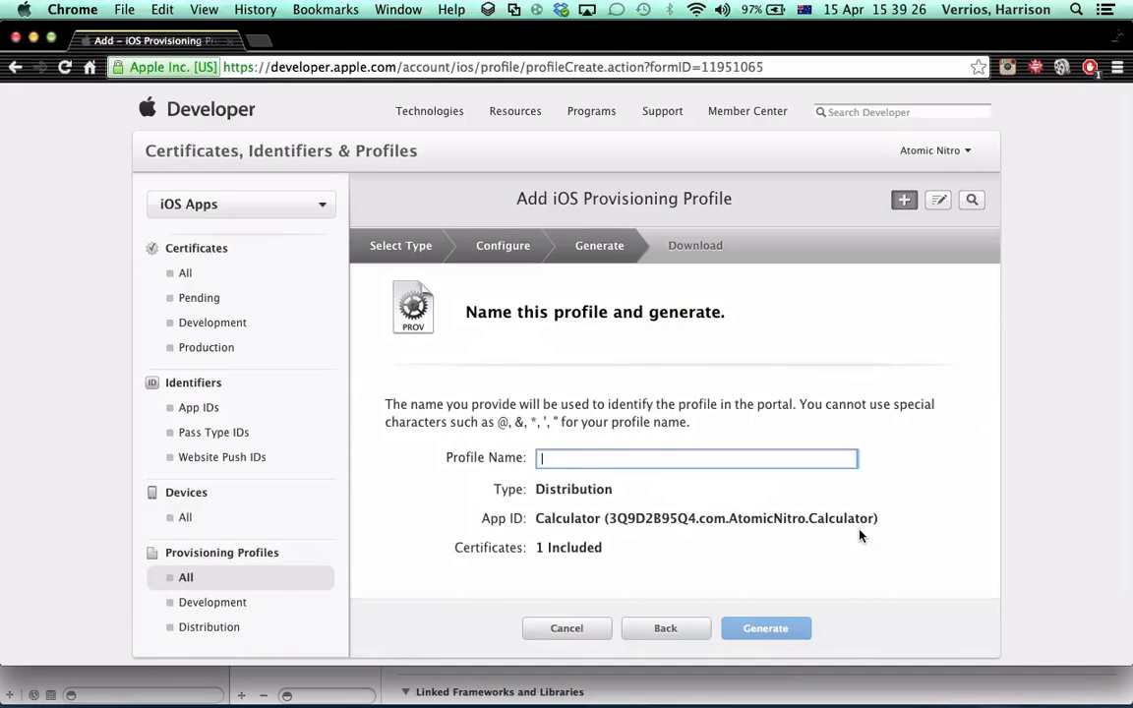
Name the provisioning profile Calculator Provision and generate it
type("Calculator Provision")
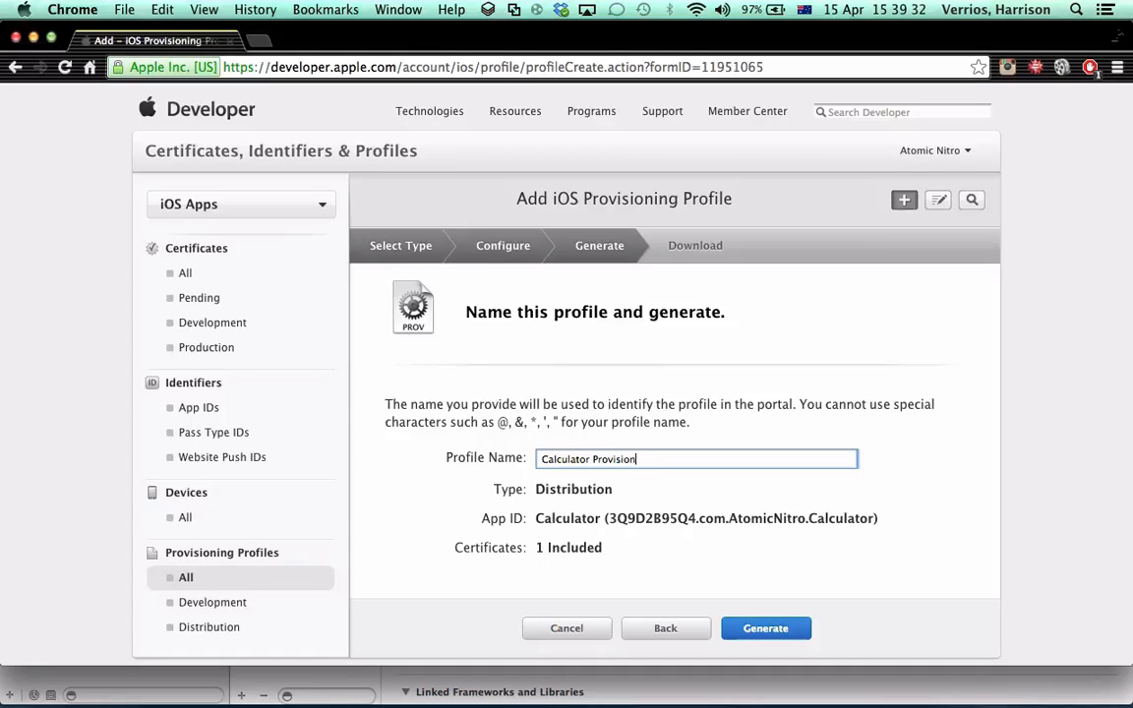
left_click_drag(673, 461, 390, 436)
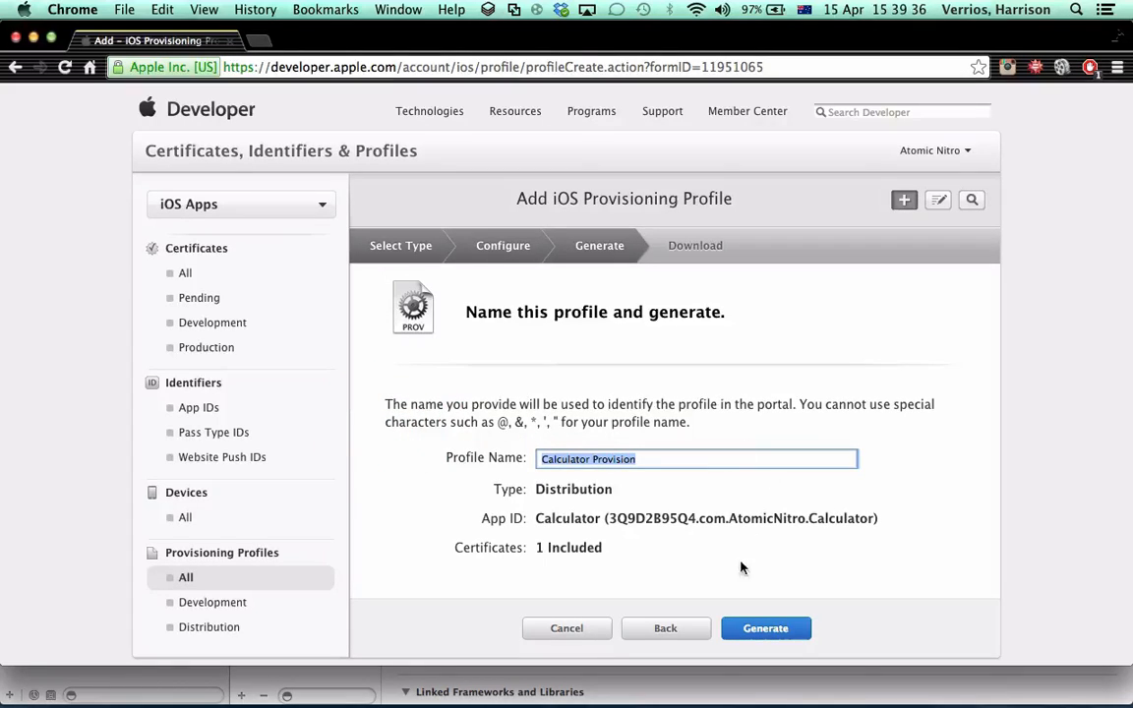
left_click(747, 629)
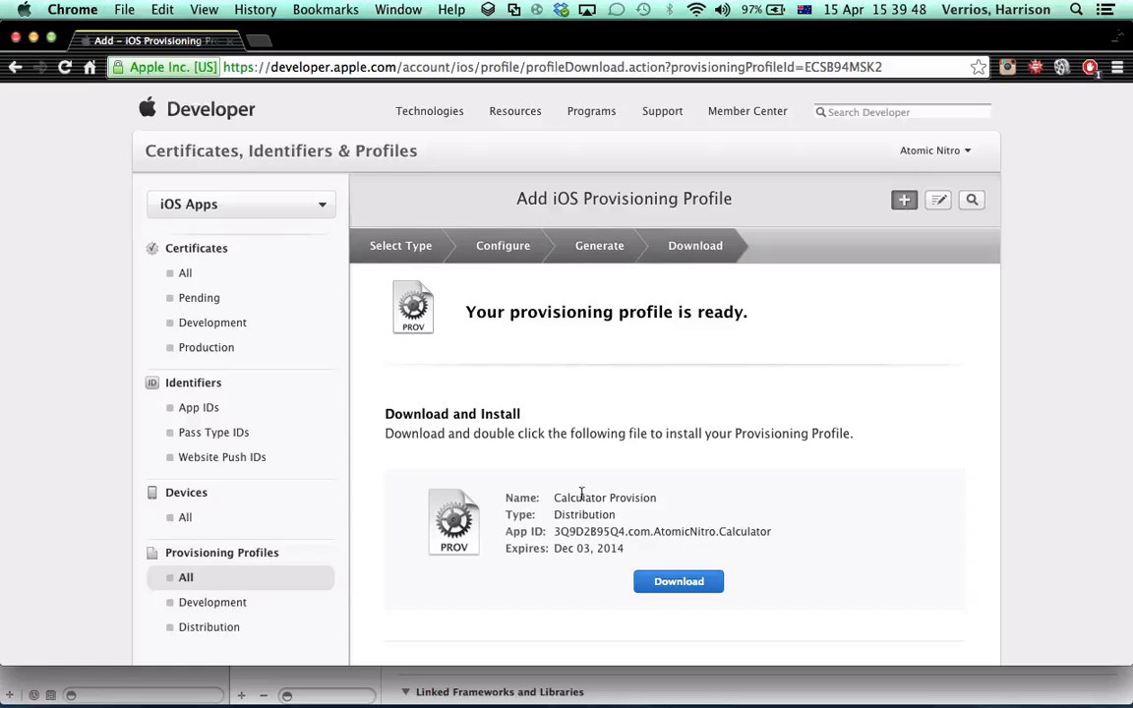
scroll(581, 494, "down", 3)
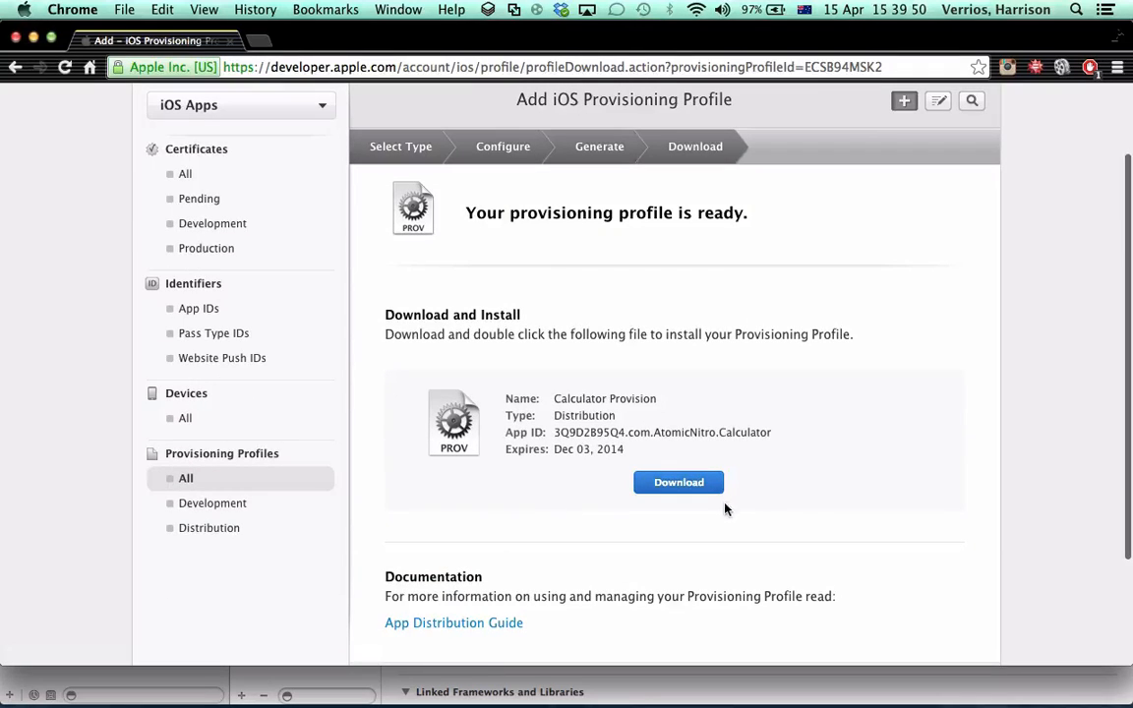
scroll(616, 443, "up", 3)
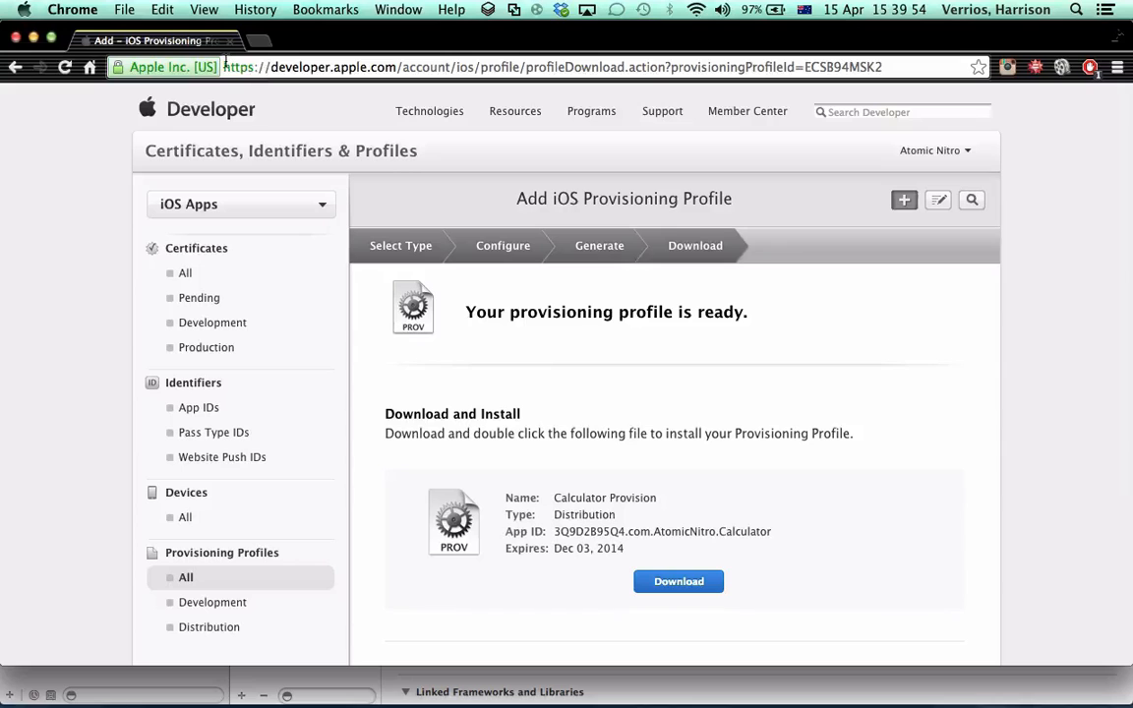
Open developer.apple.com in a new browser tab and go via Member Center and iTunes Connect to Manage Your Apps
left_click_drag(225, 66, 396, 66)
key("ctrl+c")
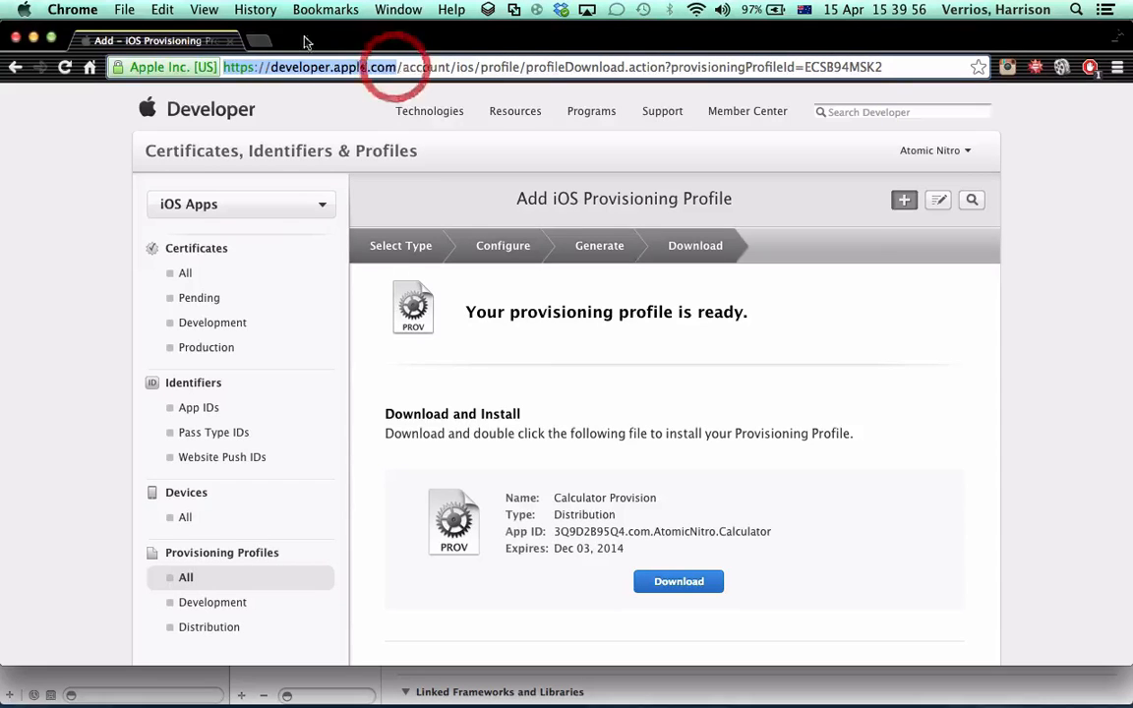
left_click(252, 41)
key("ctrl+v")
key("Return")
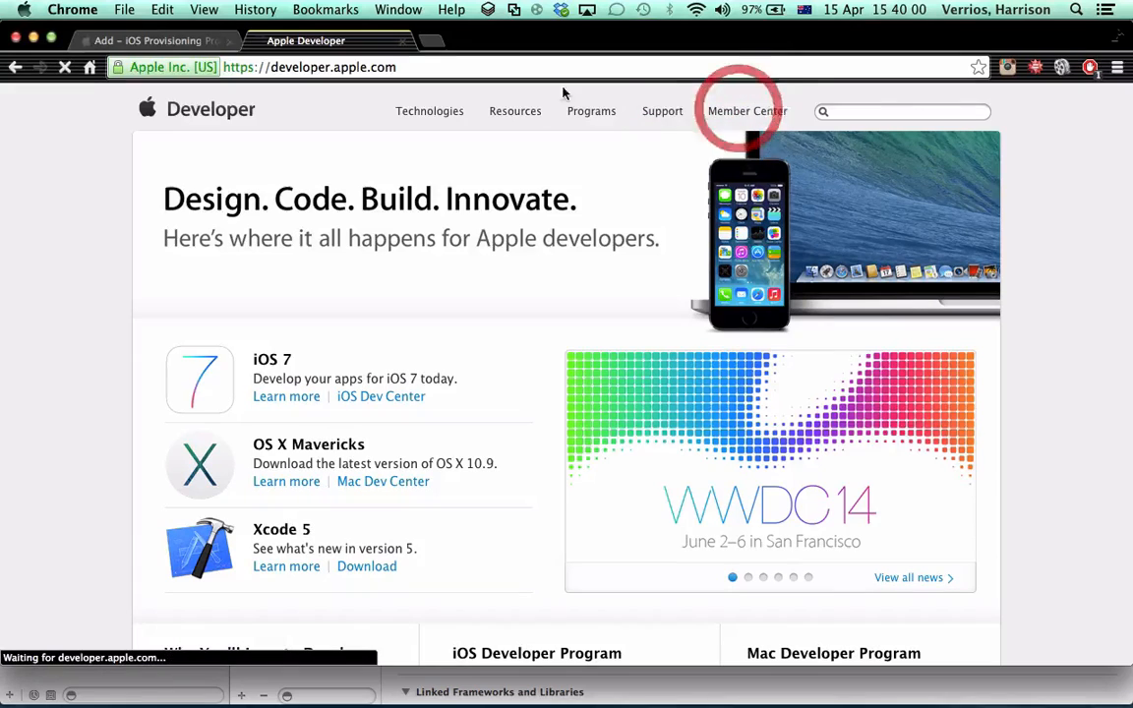
left_click(732, 111)
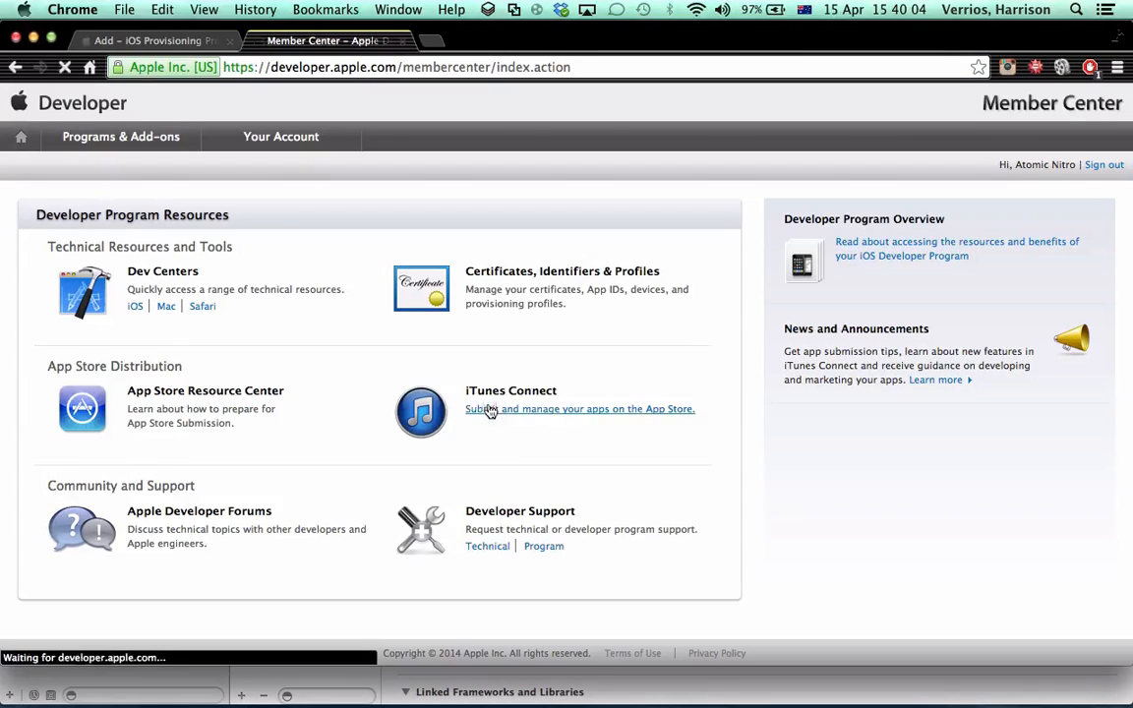
left_click(489, 411)
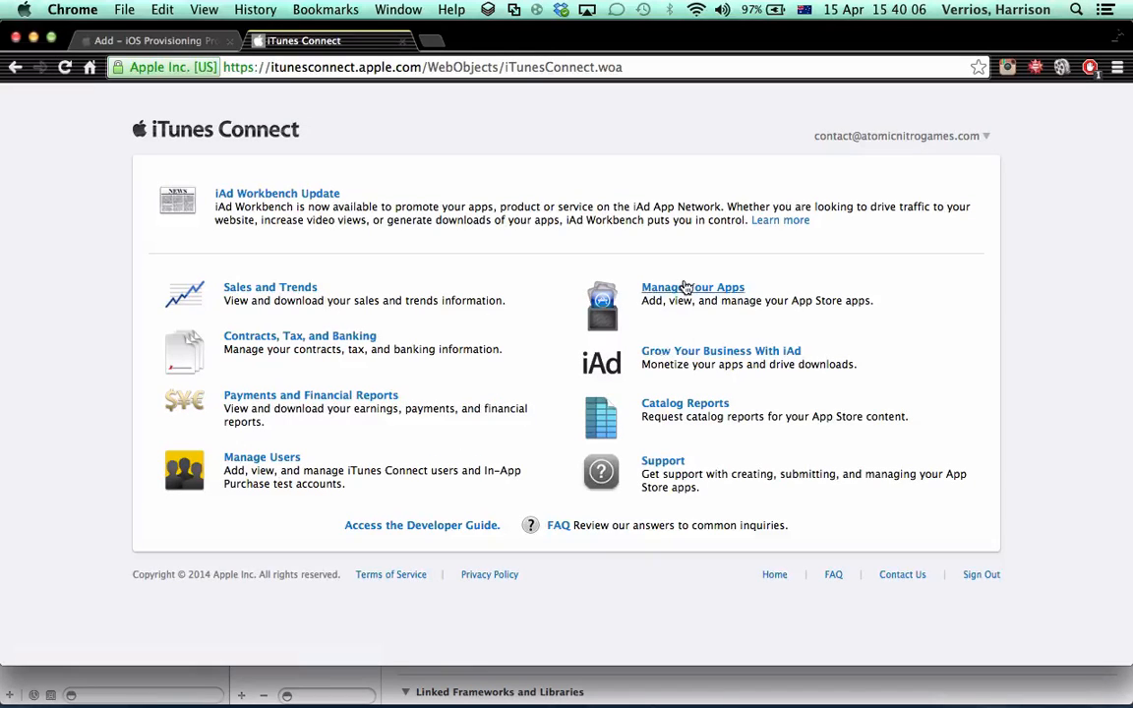
left_click(686, 287)
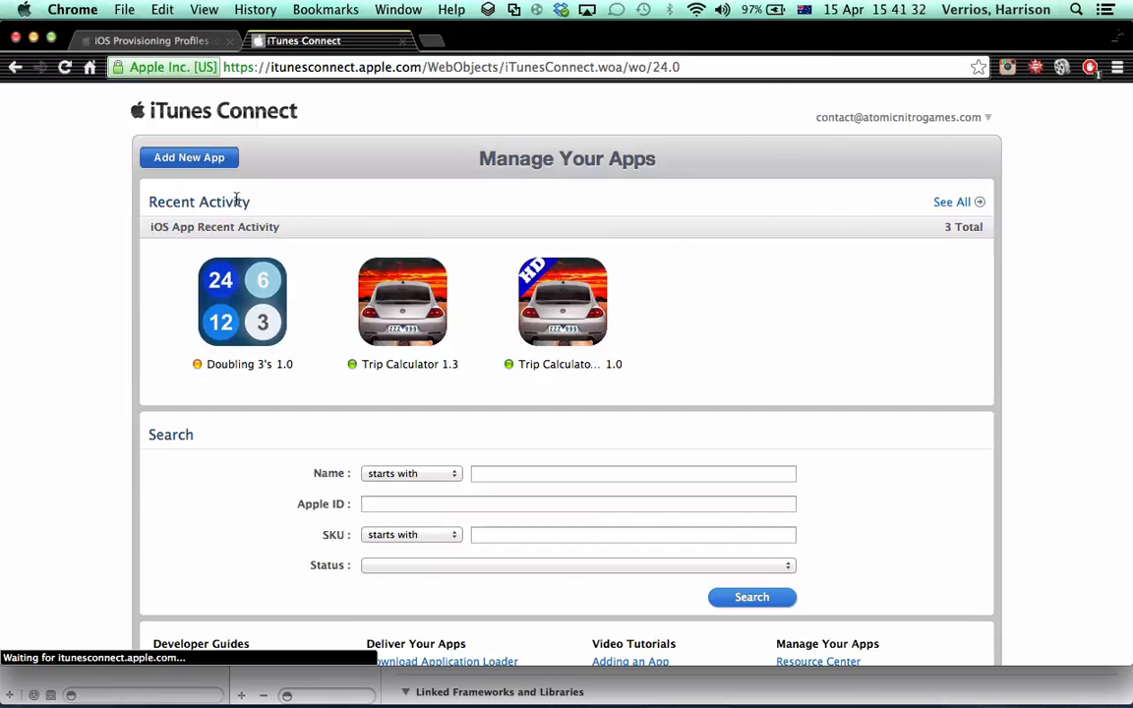
Start adding a new app in iTunes Connect and enter Calculator as its App Name
left_click(170, 156)
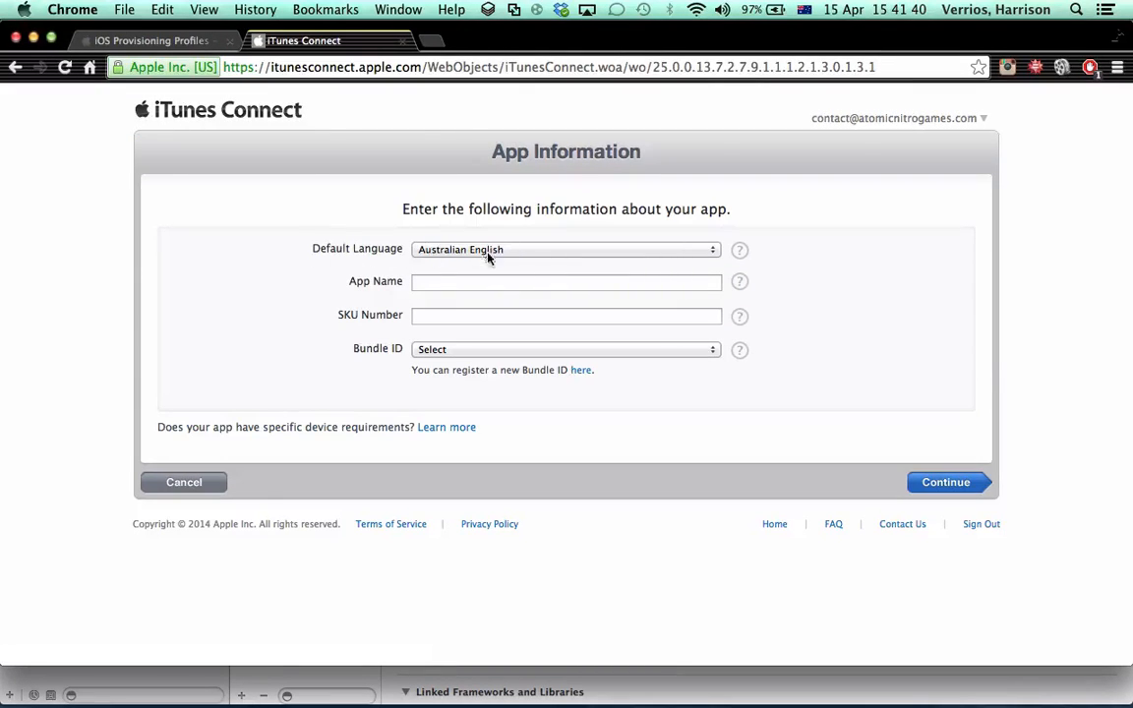
left_click(463, 281)
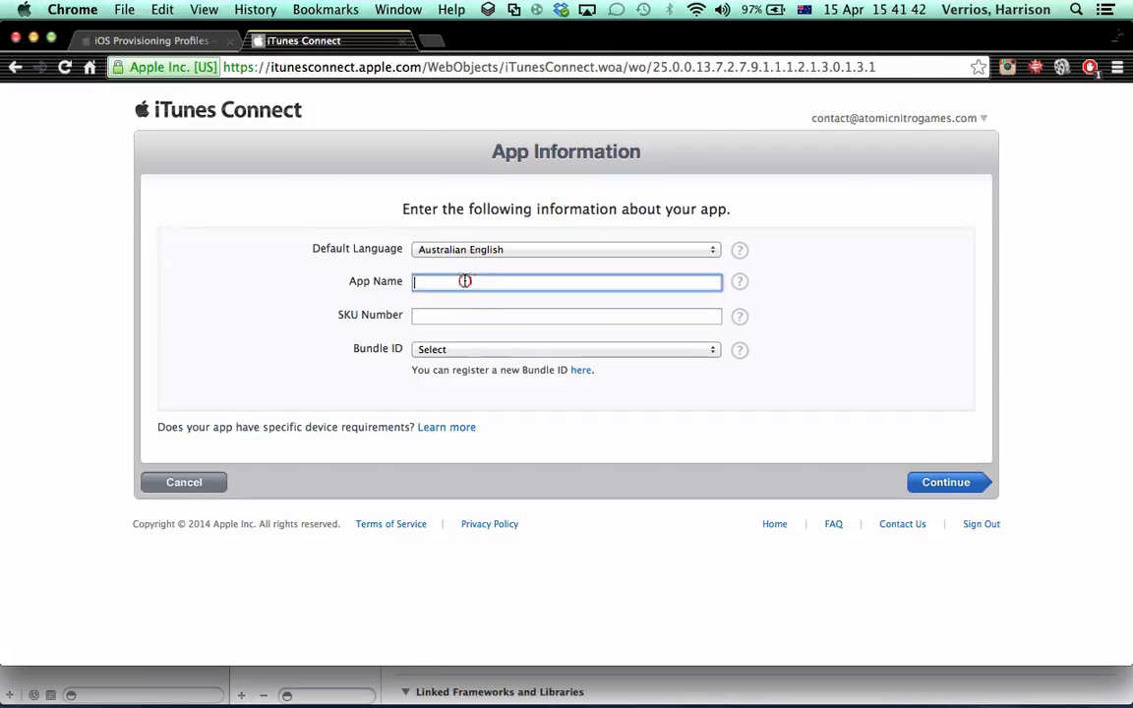
type("Calc")
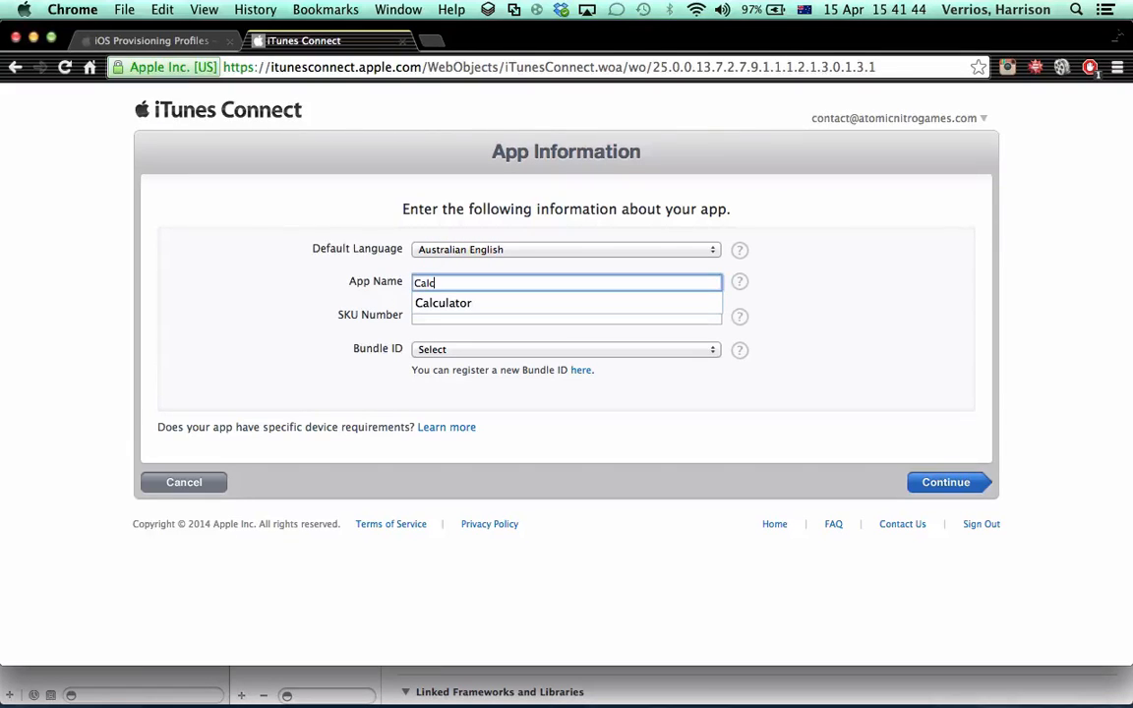
key("Down")
key("Return")
Enter CalculatorAtomicNitro as the new app's SKU Number
left_click(438, 316)
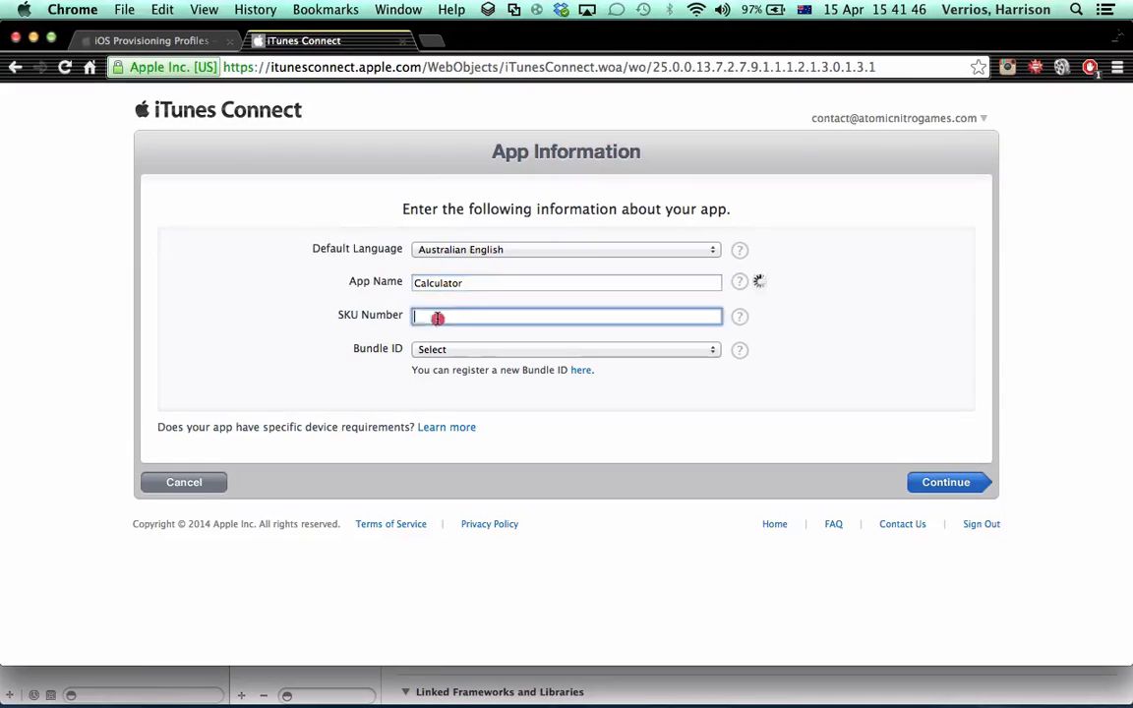
type("C")
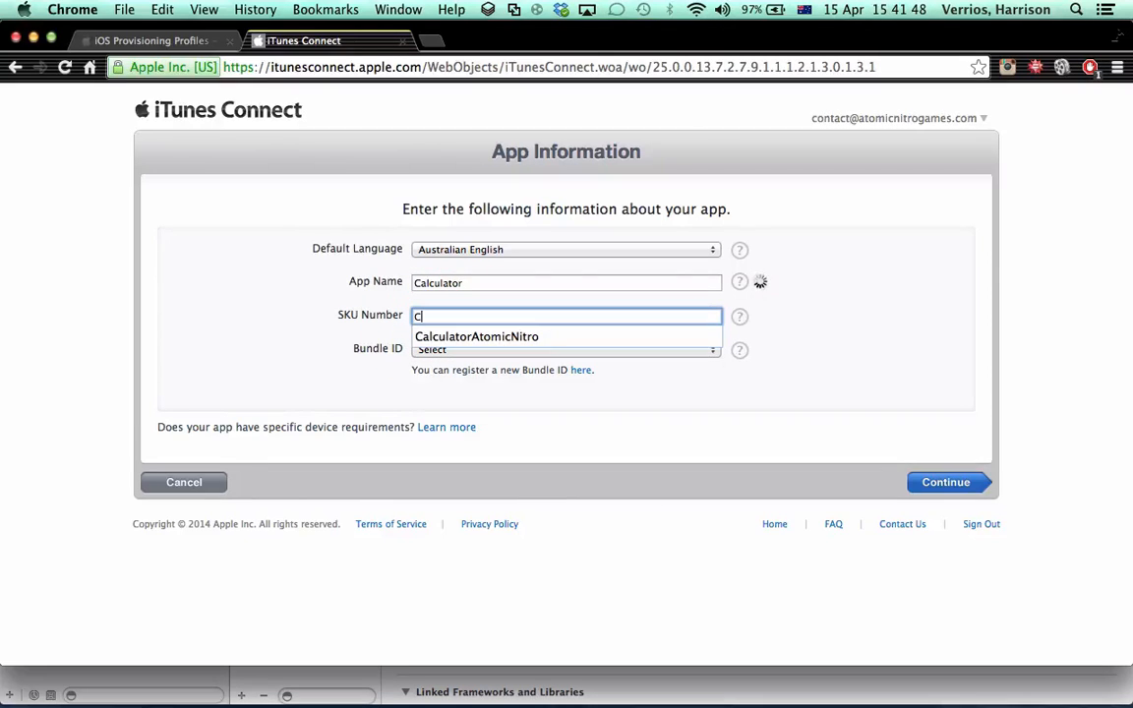
key("Down")
key("Return")
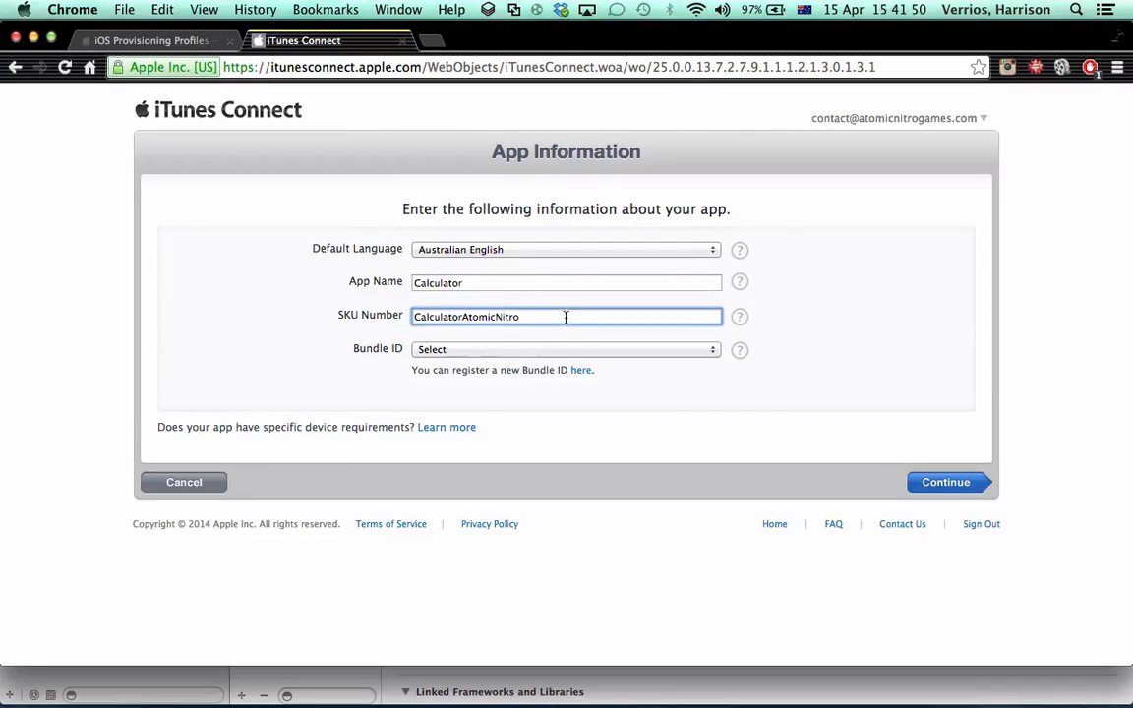
left_click_drag(566, 316, 488, 316)
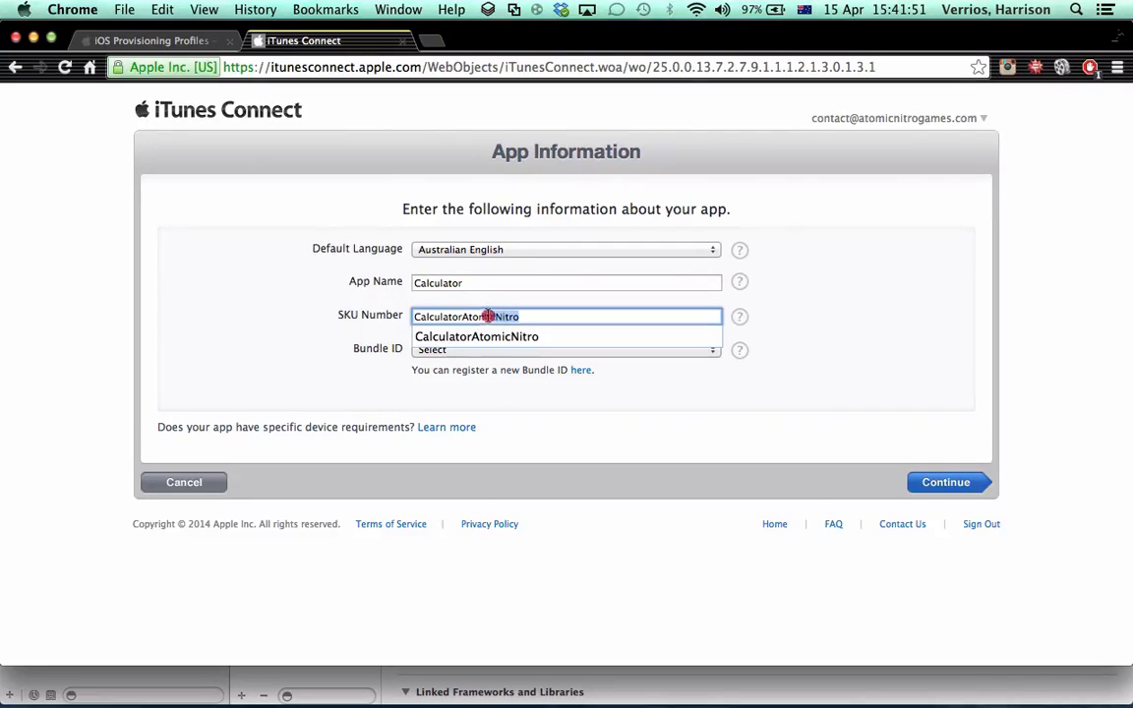
left_click(543, 320)
left_click(783, 309)
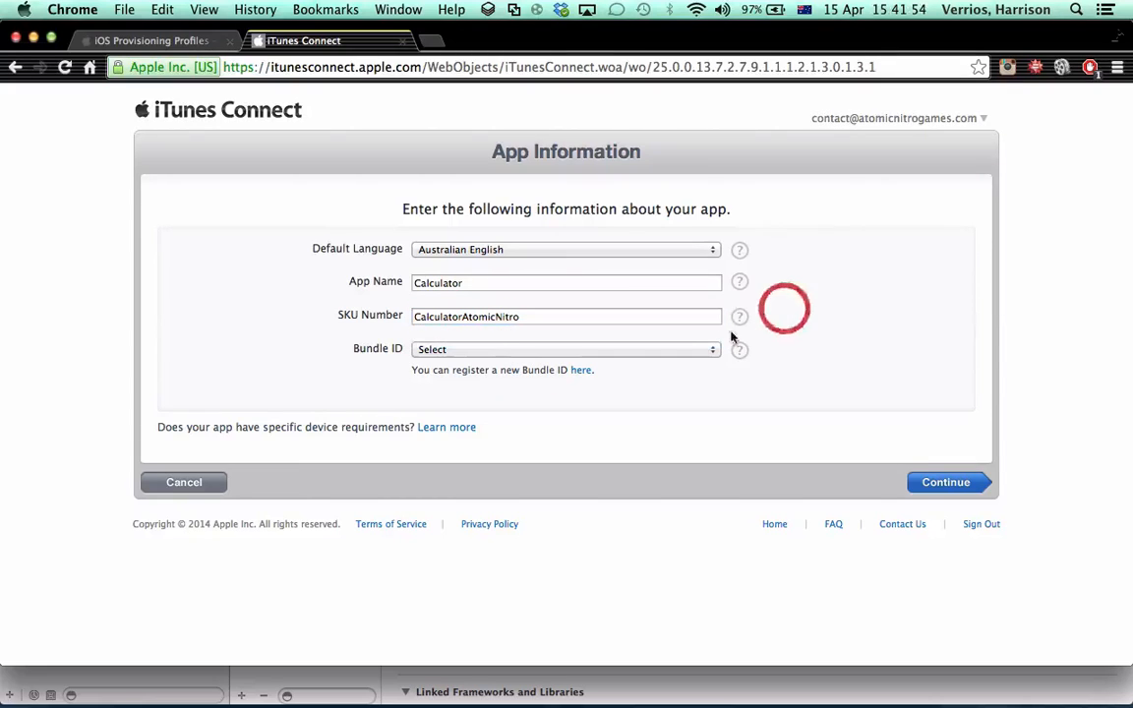
Choose Calculator - com.AtomicNitro.Calculator as the Bundle ID and submit the app information
left_click(446, 351)
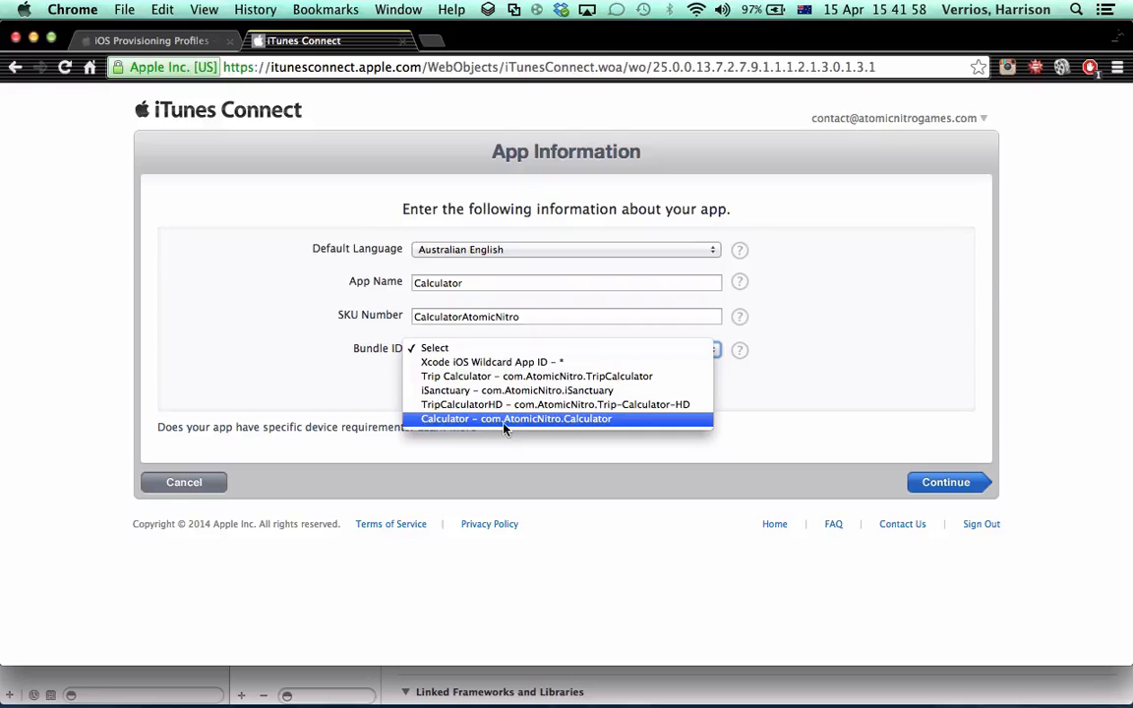
left_click(611, 420)
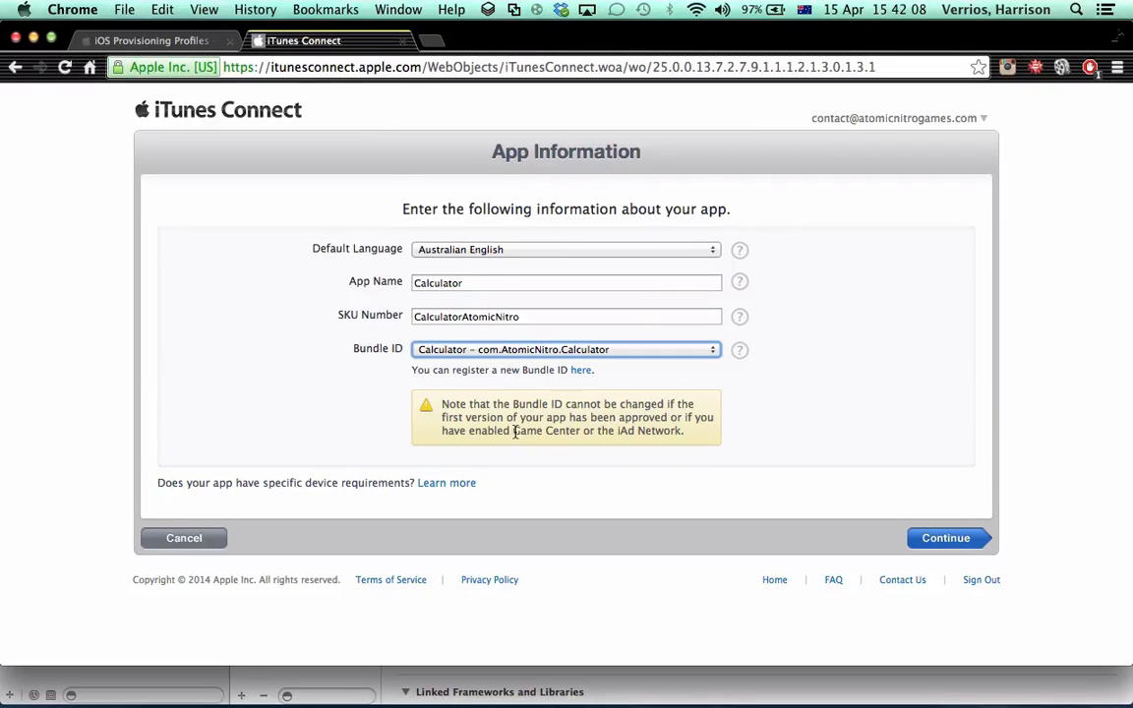
left_click(951, 537)
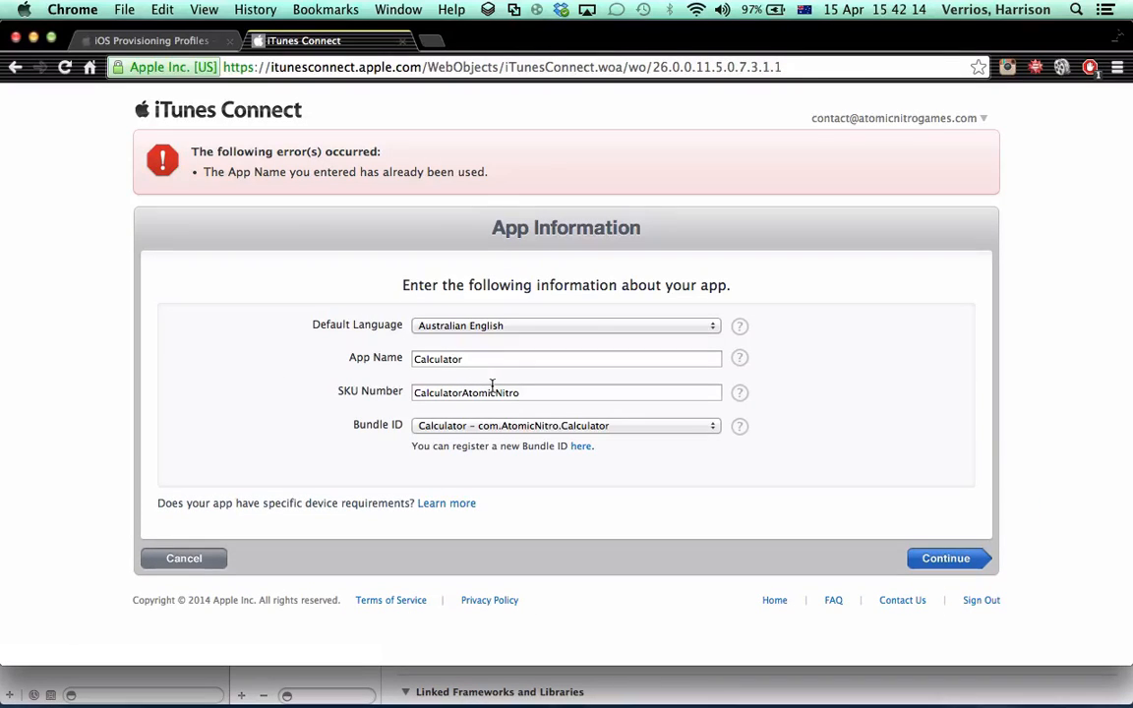
Change the SKU Number to BasicCalculatorAtomicNitro and submit the app information again
left_click(527, 393)
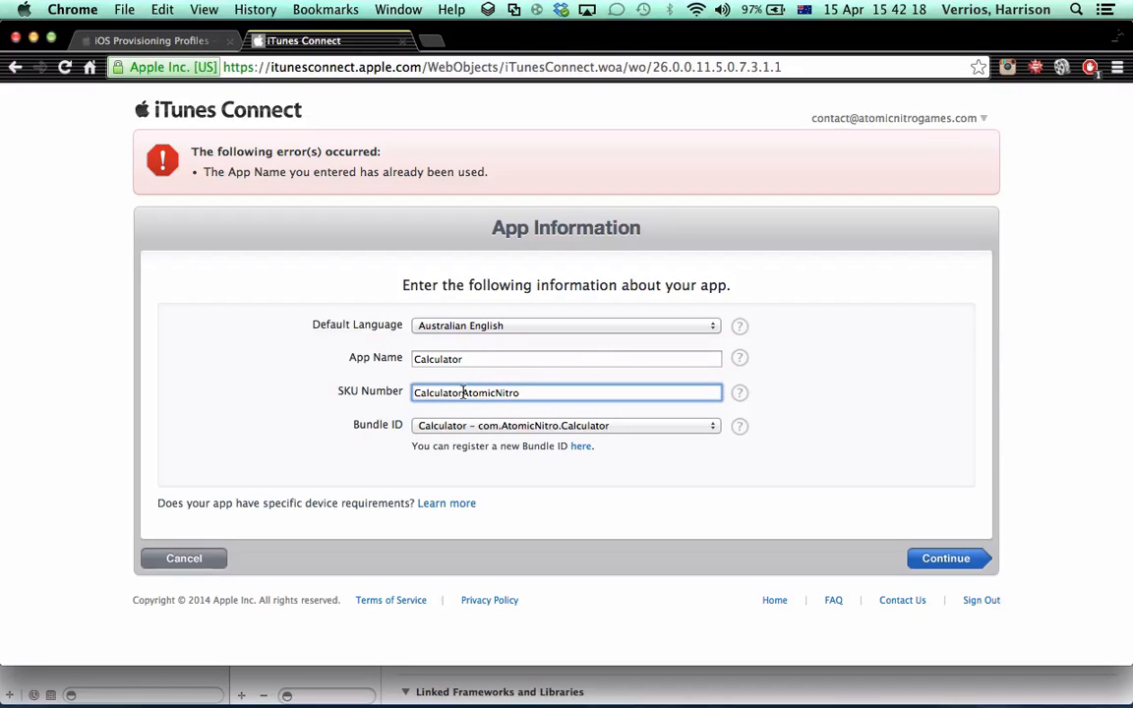
left_click(413, 392)
type("Basic")
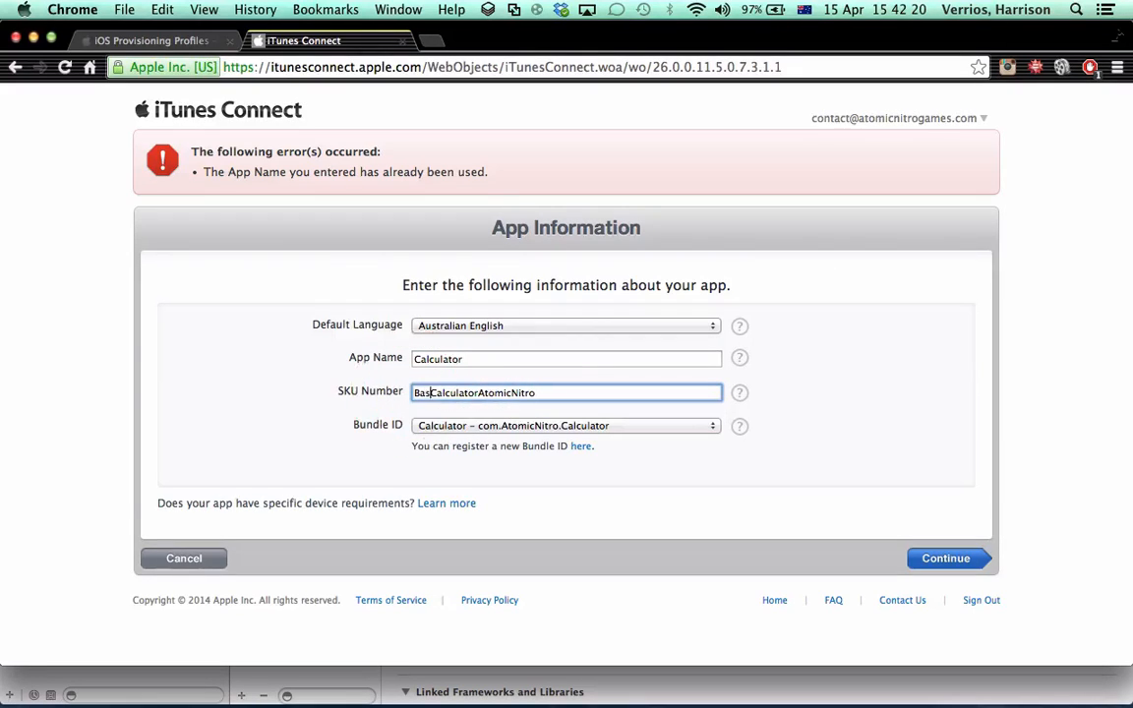
left_click(955, 559)
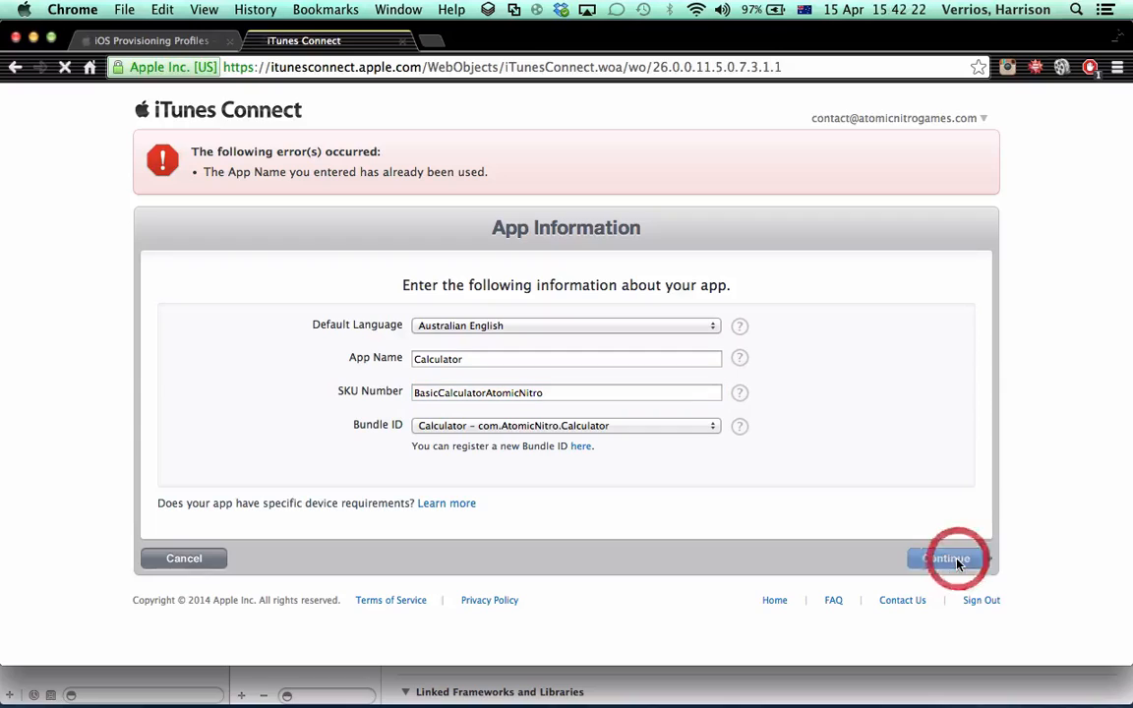
Change the App Name to BasicCalculator and continue to the availability date and pricing page
left_click(481, 358)
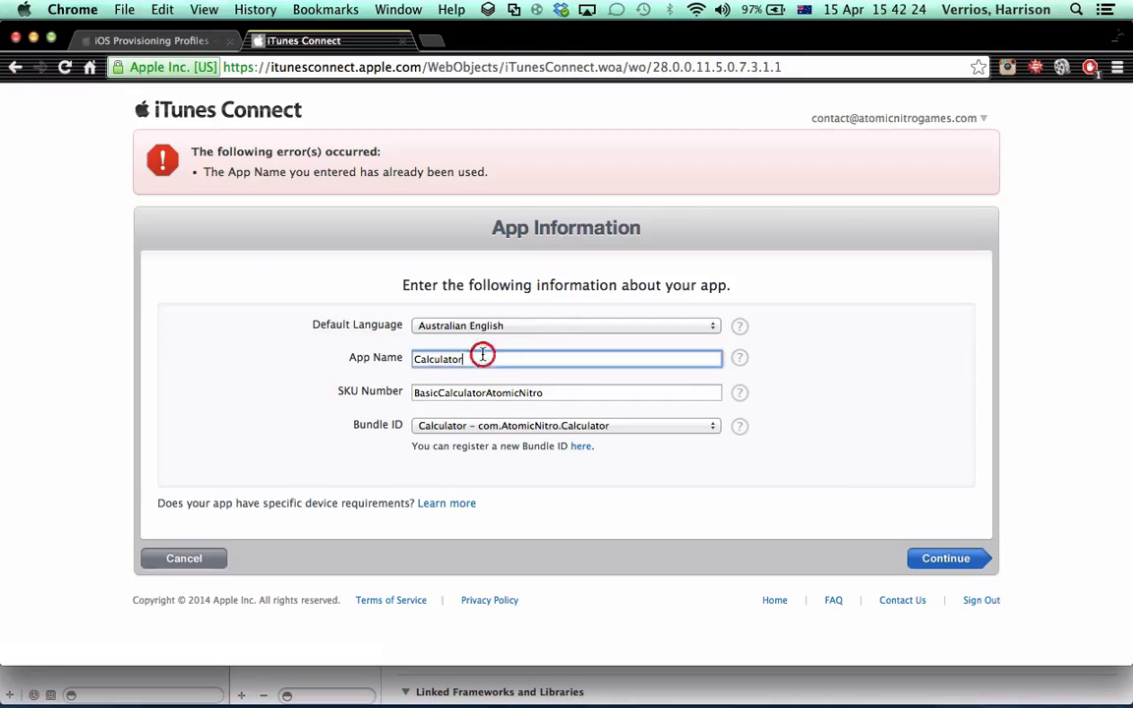
left_click(412, 360)
type("Basic")
left_click(934, 569)
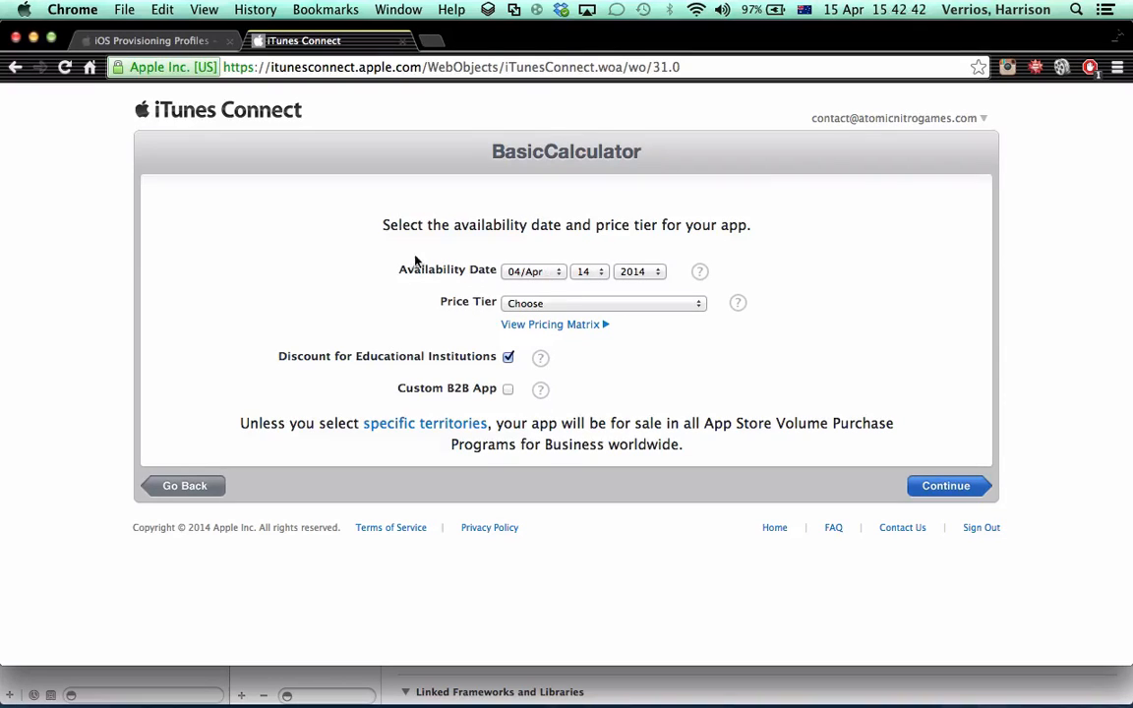
Try the Free and Tier 1 price tiers for BasicCalculator and check the US customer price in the Tier 1 table
left_click_drag(403, 265, 693, 262)
left_click(757, 278)
left_click(548, 304)
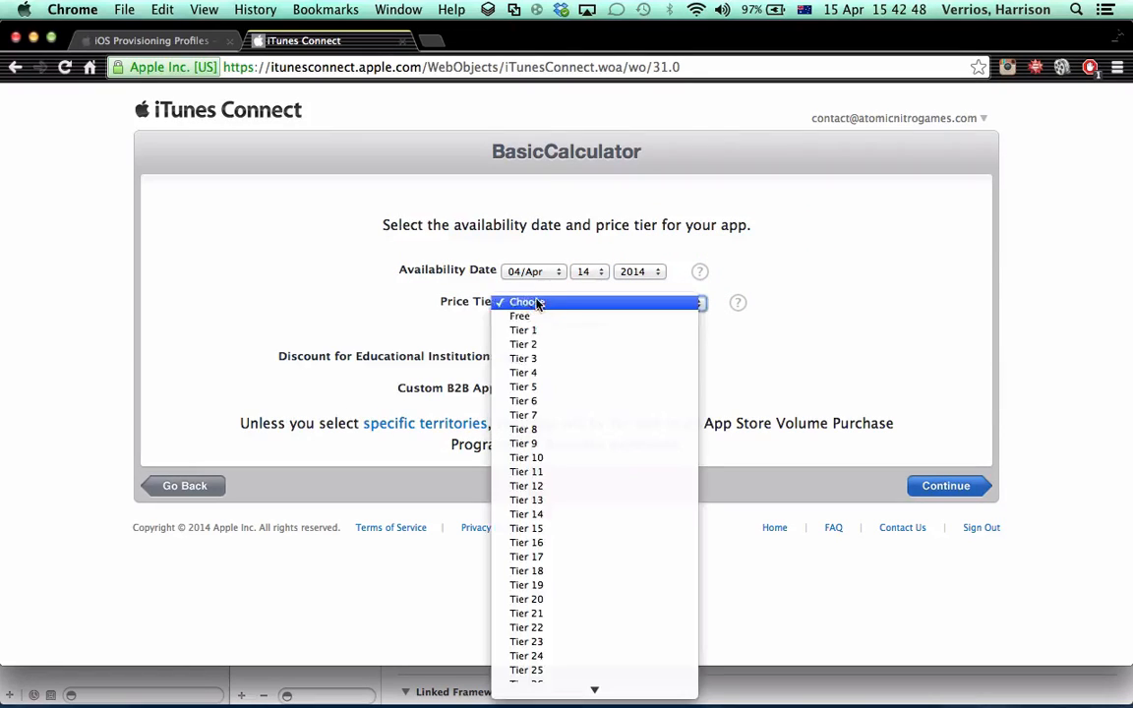
left_click(543, 319)
left_click(533, 303)
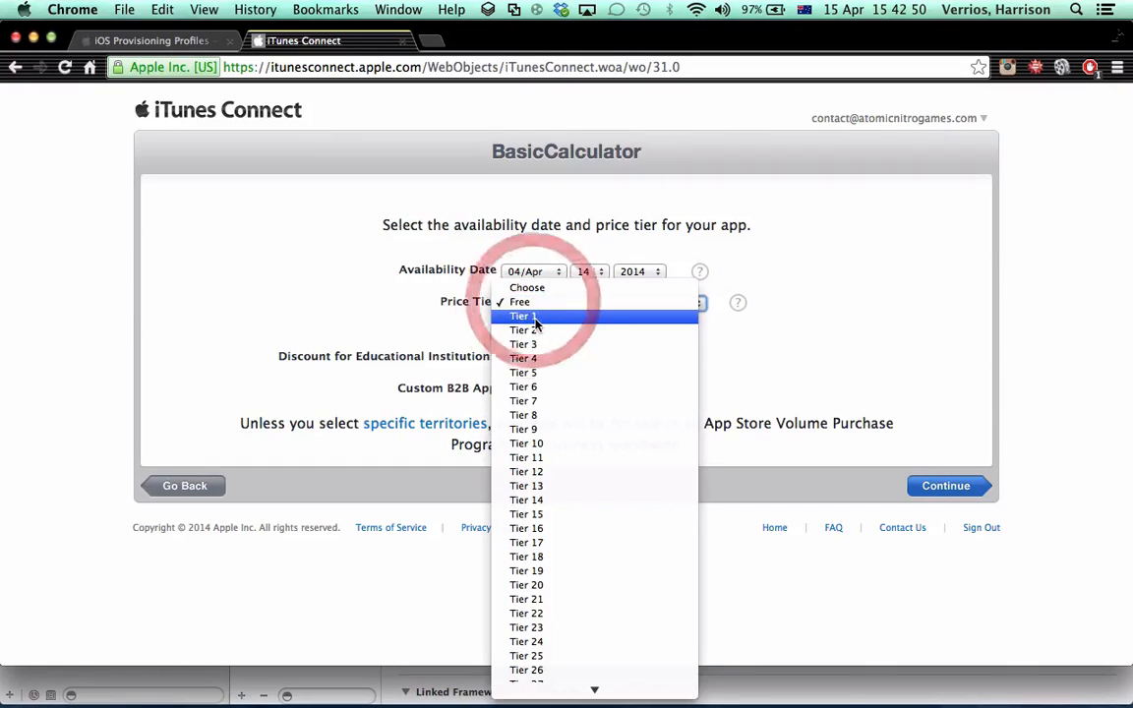
left_click(536, 321)
left_click(580, 328)
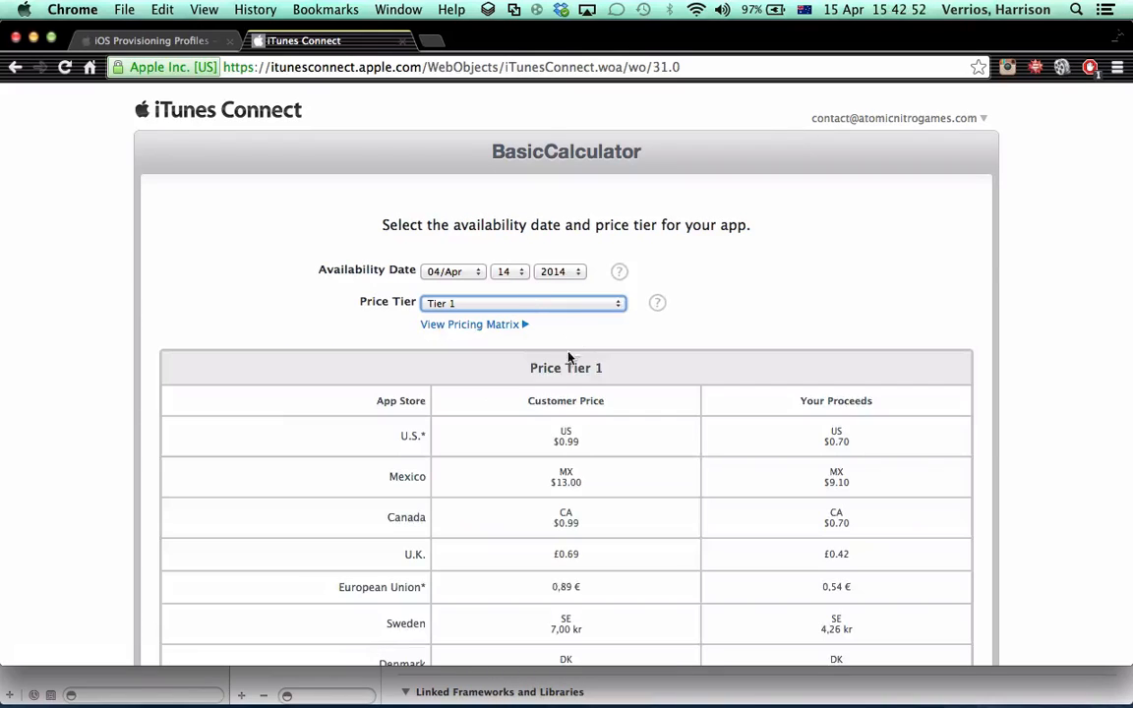
double_click(566, 439)
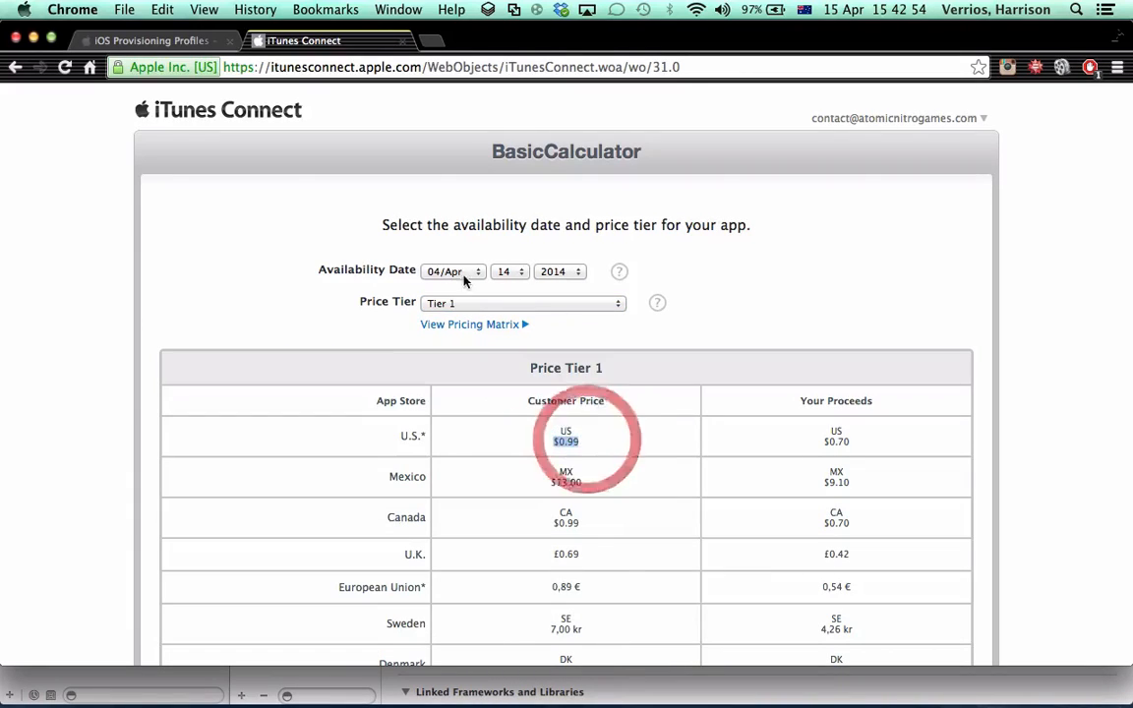
Set the Price Tier to Free, turn off Discount for Educational Institutions, and continue to the version information page
left_click(544, 299)
left_click(460, 287)
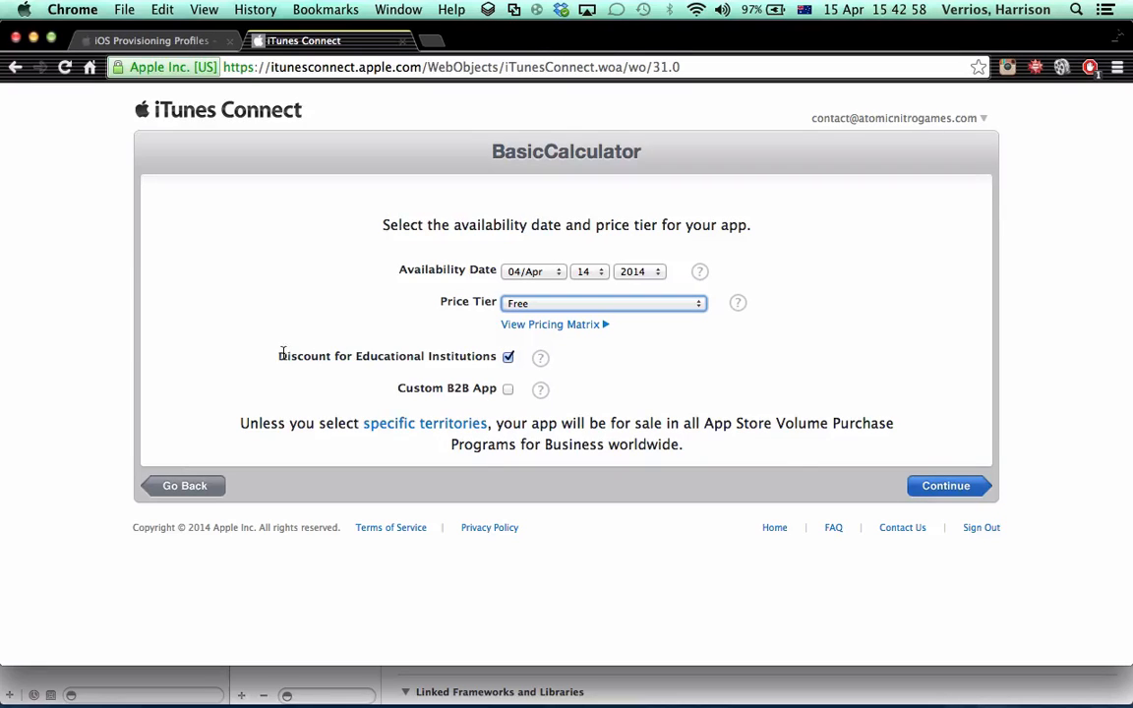
left_click(507, 357)
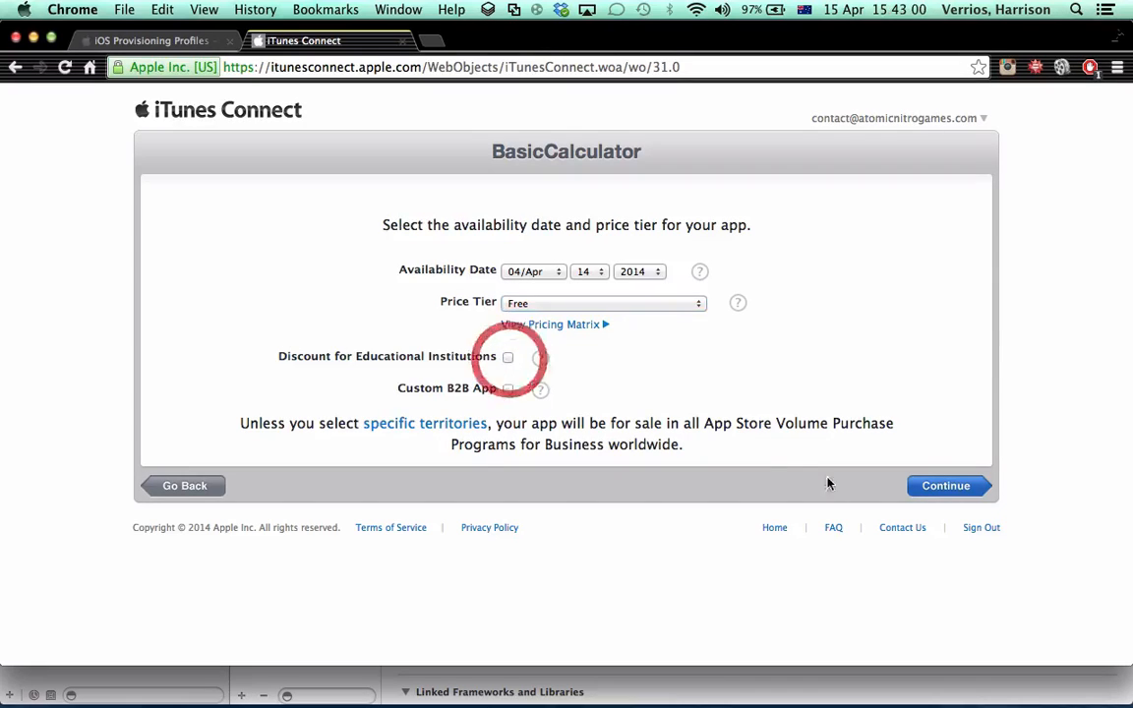
left_click(970, 489)
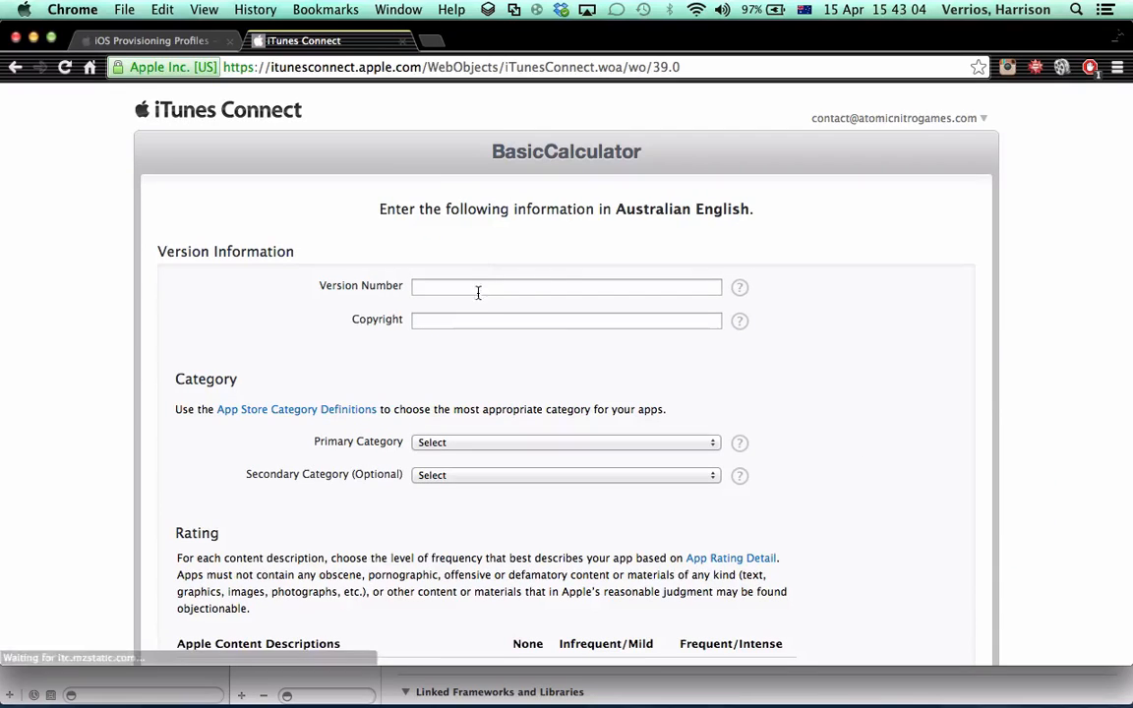
Enter 1.0 as the Version Number and Atomic Nitro Games 2014 as the Copyright
left_click(480, 288)
type("1.")
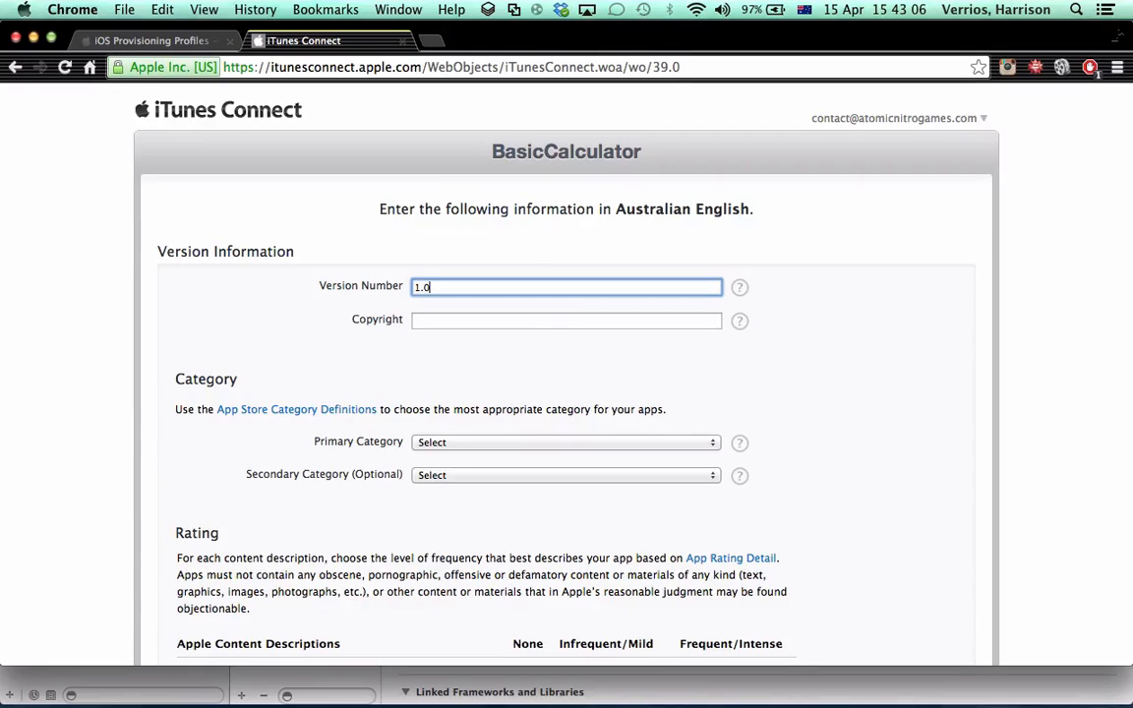
left_click(445, 318)
type("Atomi")
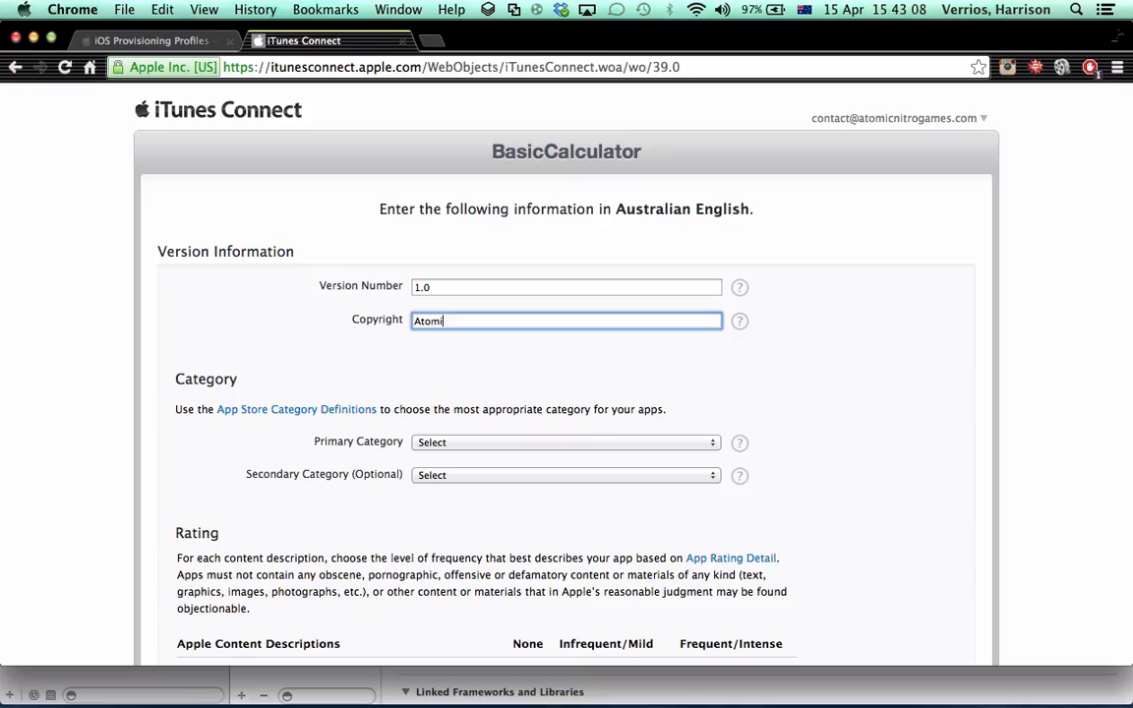
type("c Nitro Games 12014")
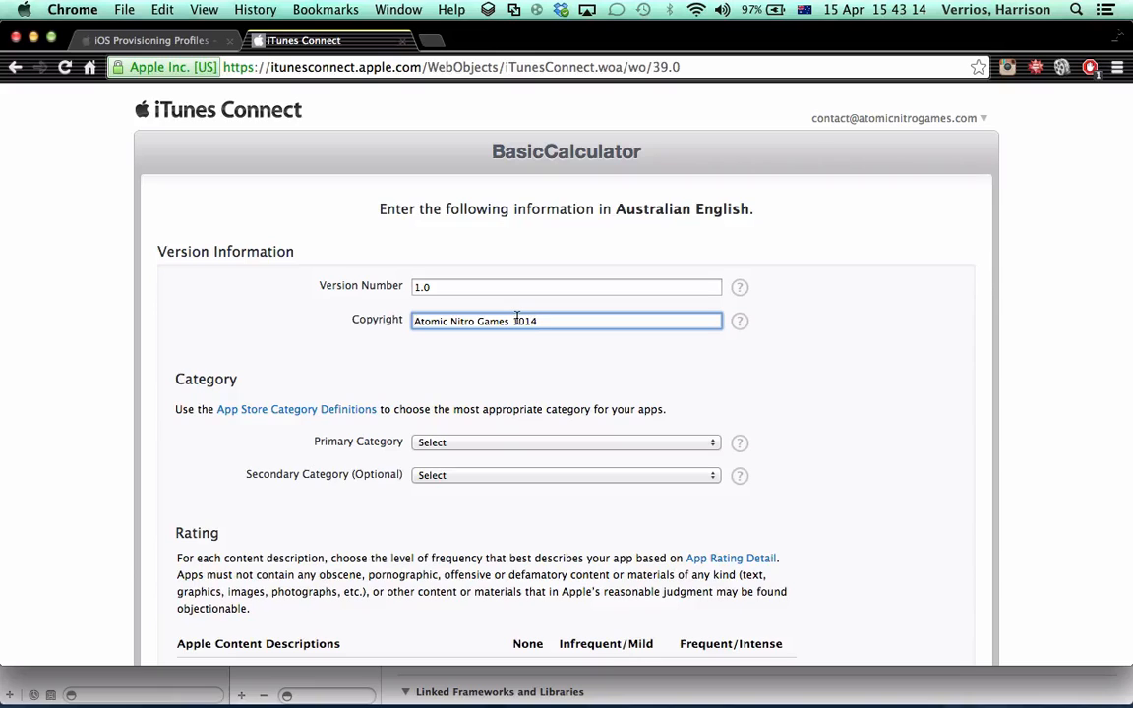
left_click(536, 371)
Set the app's Primary Category to Productivity
scroll(398, 403, "down", 1)
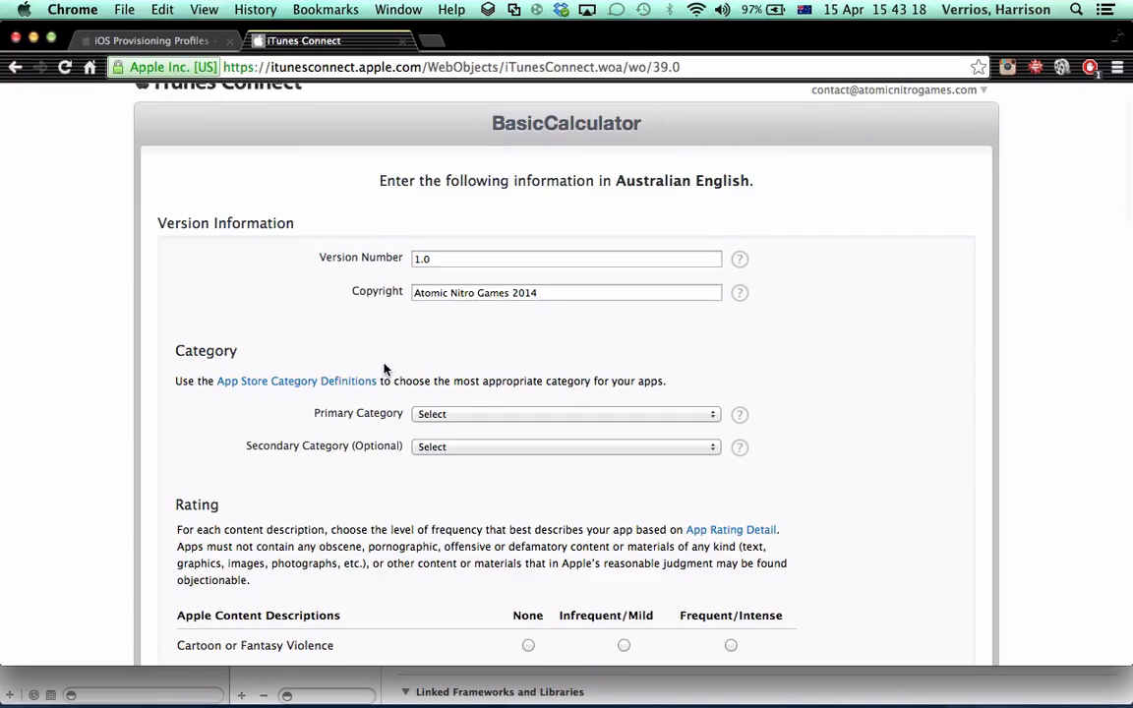
scroll(425, 391, "down", 1)
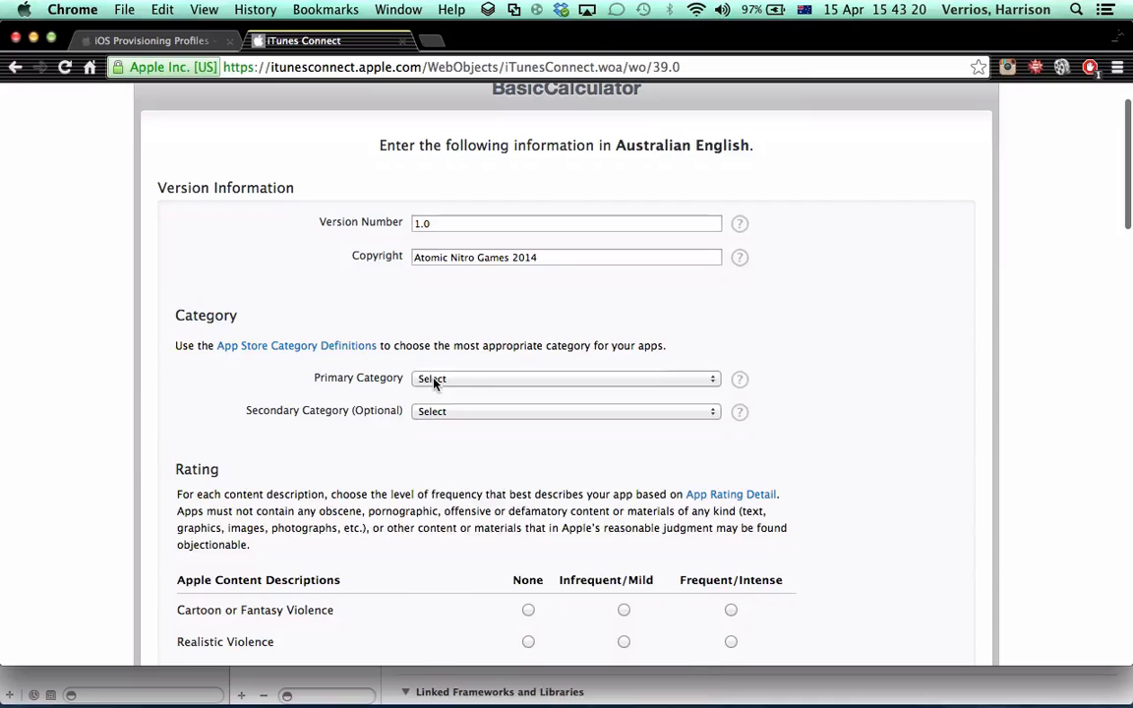
left_click(437, 379)
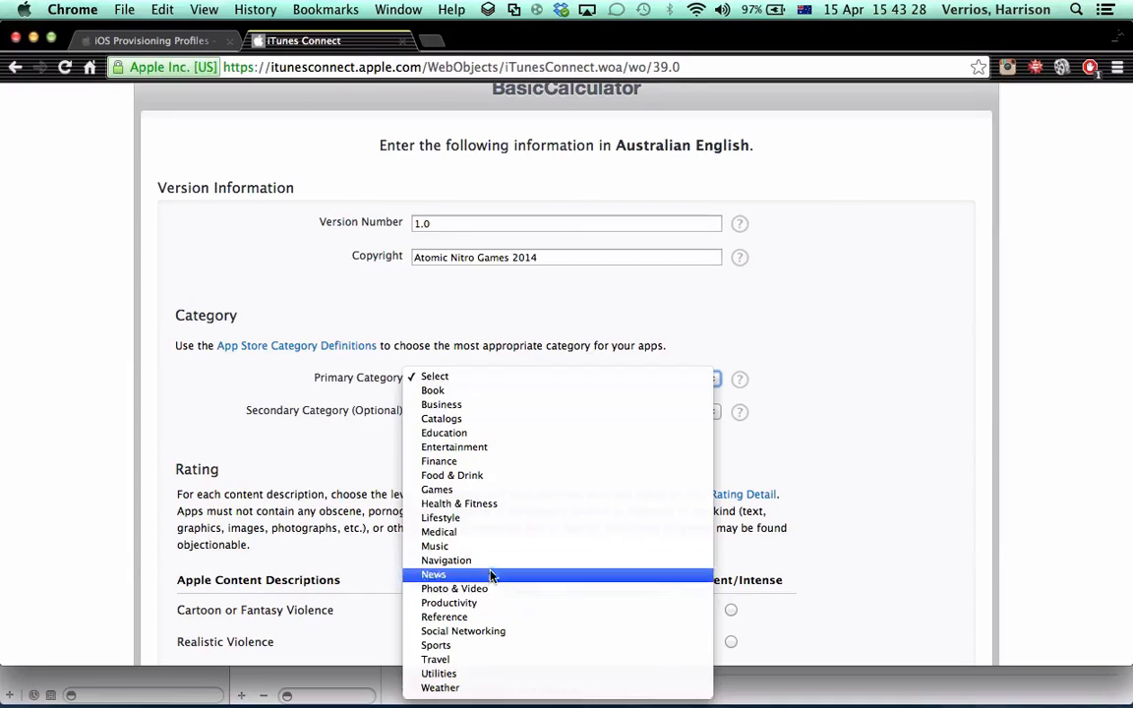
left_click(479, 606)
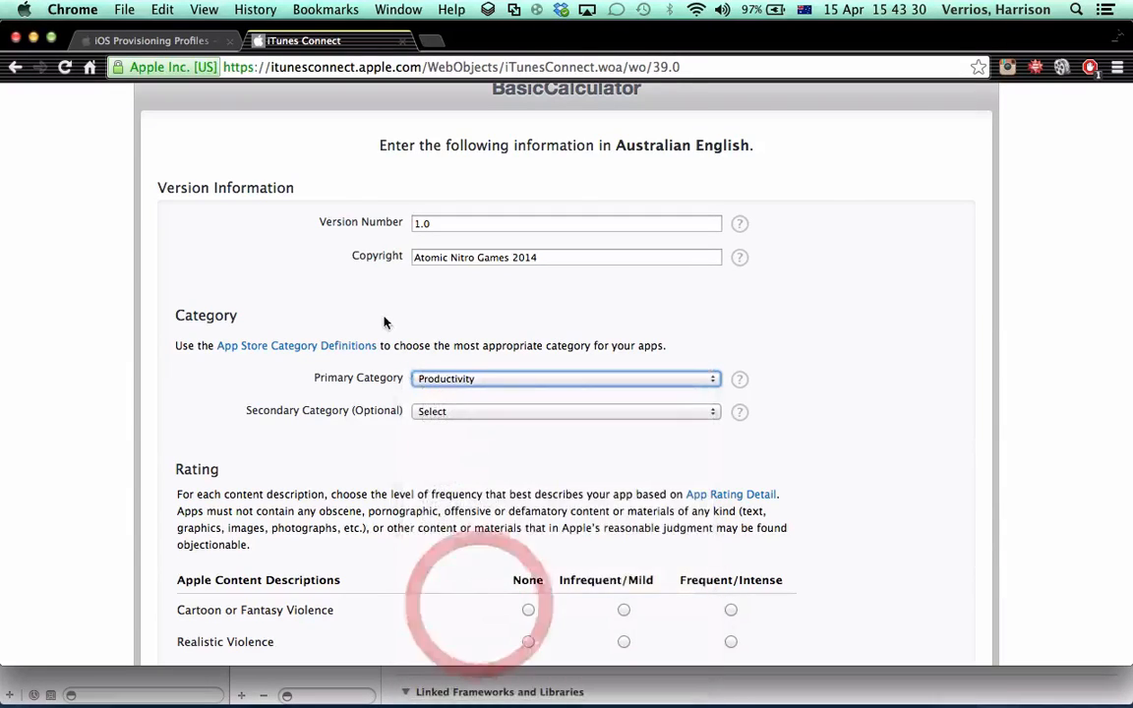
scroll(360, 425, "down", 2)
left_click(481, 329)
left_click(306, 371)
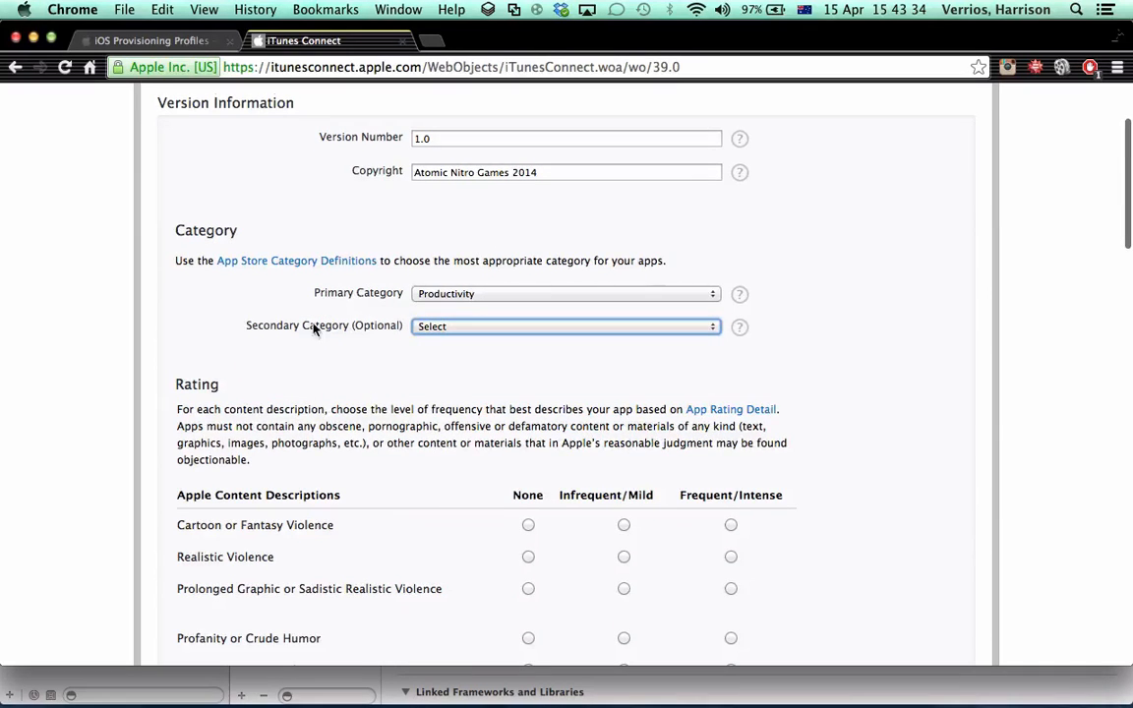
Rate all ten Apple Content Descriptions as None, from Cartoon or Fantasy Violence through Graphic Sexual Content and Nudity
scroll(314, 326, "down", 7)
left_click(528, 210)
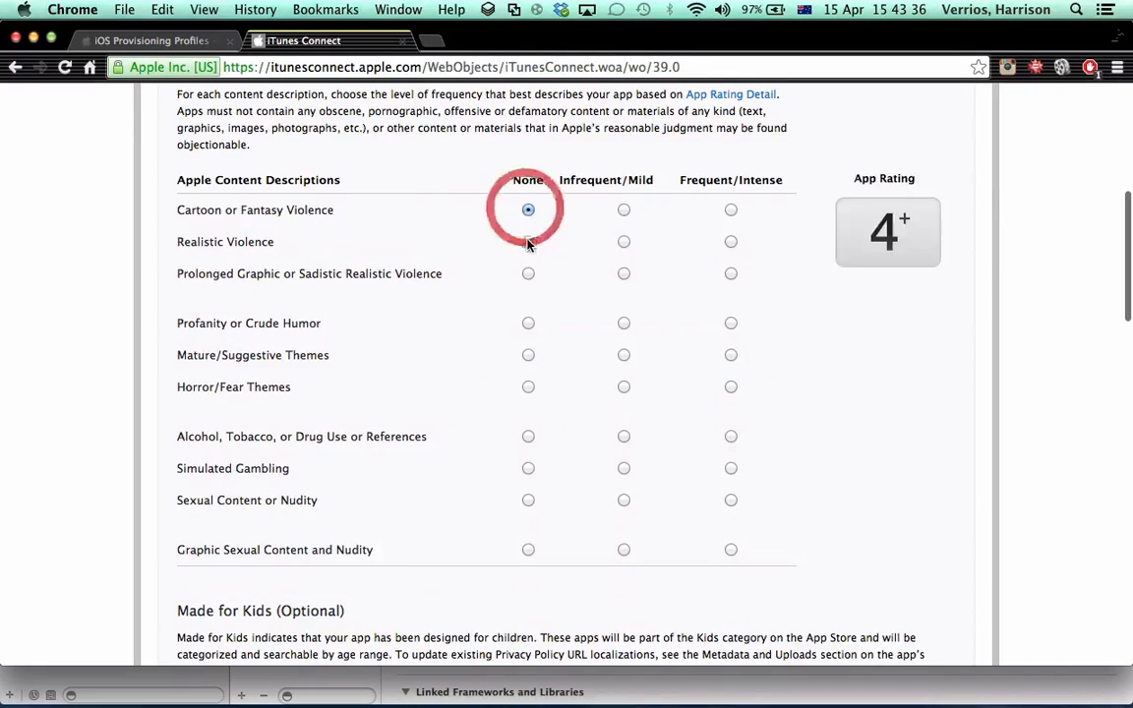
left_click(528, 241)
left_click(528, 273)
left_click(527, 323)
left_click(528, 355)
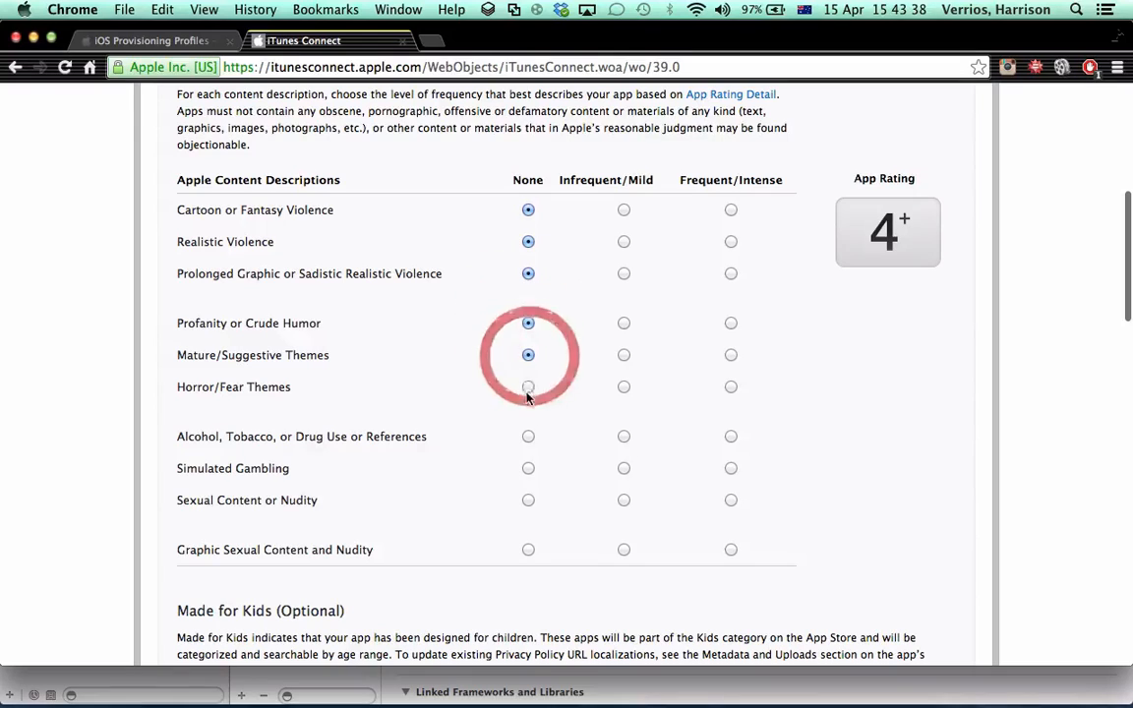
left_click(528, 387)
left_click(528, 435)
left_click(528, 468)
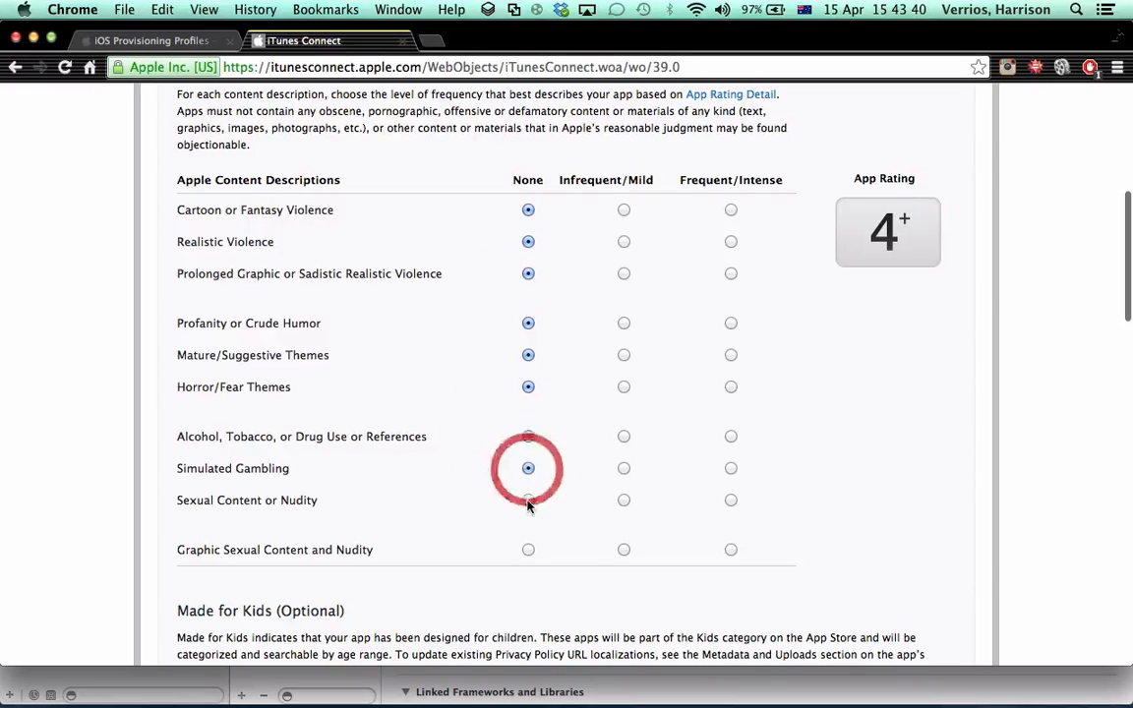
left_click(528, 499)
left_click(528, 550)
Enter "This is a basic multiplying/dividing calculator" as the app's metadata Description
scroll(410, 501, "down", 8)
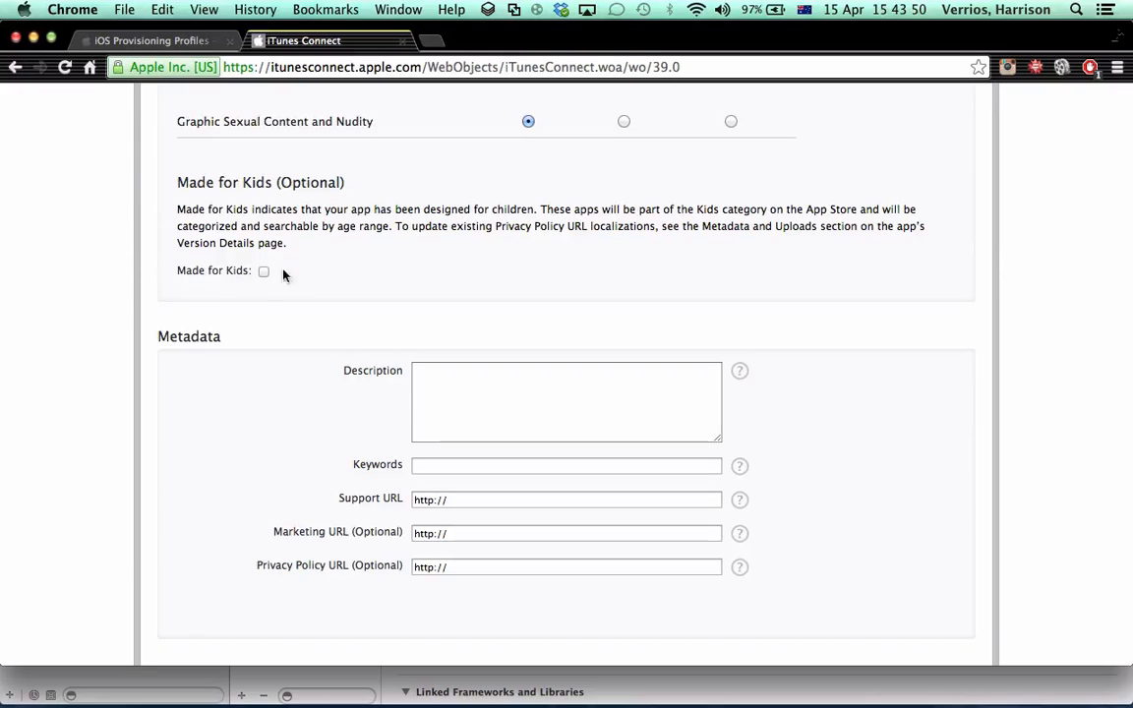
scroll(415, 388, "down", 5)
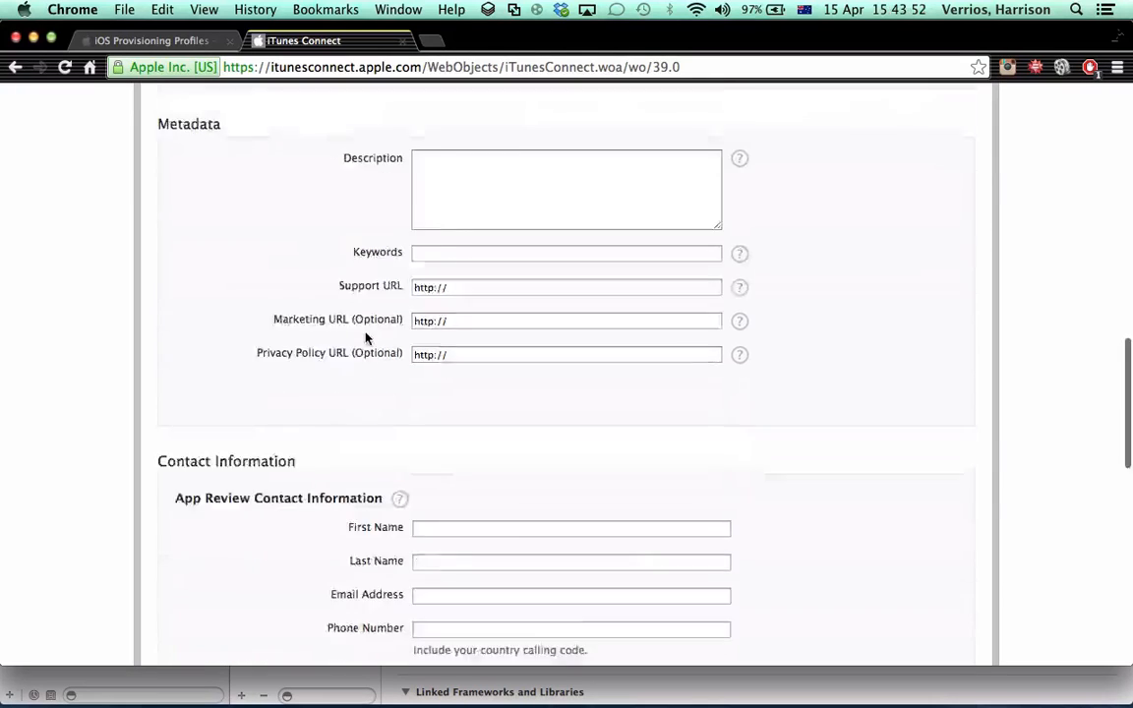
scroll(364, 335, "up", 8)
scroll(362, 334, "down", 5)
left_click(440, 311)
scroll(91, 248, "down", 2)
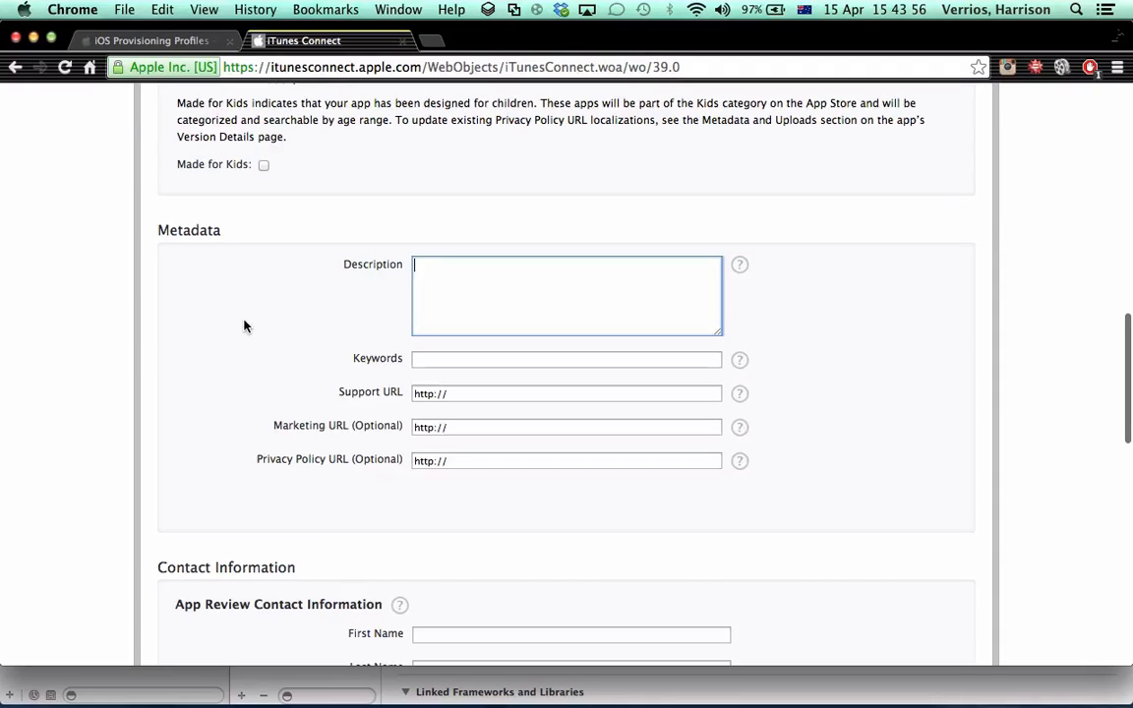
scroll(573, 510, "down", 1)
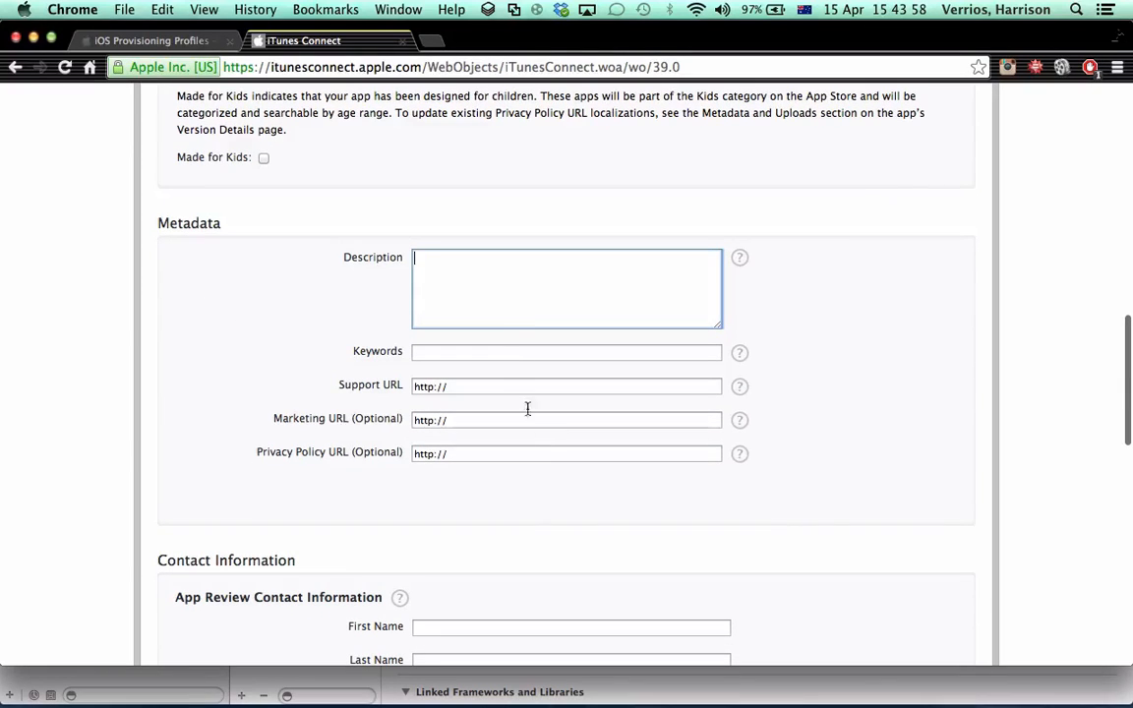
left_click(504, 281)
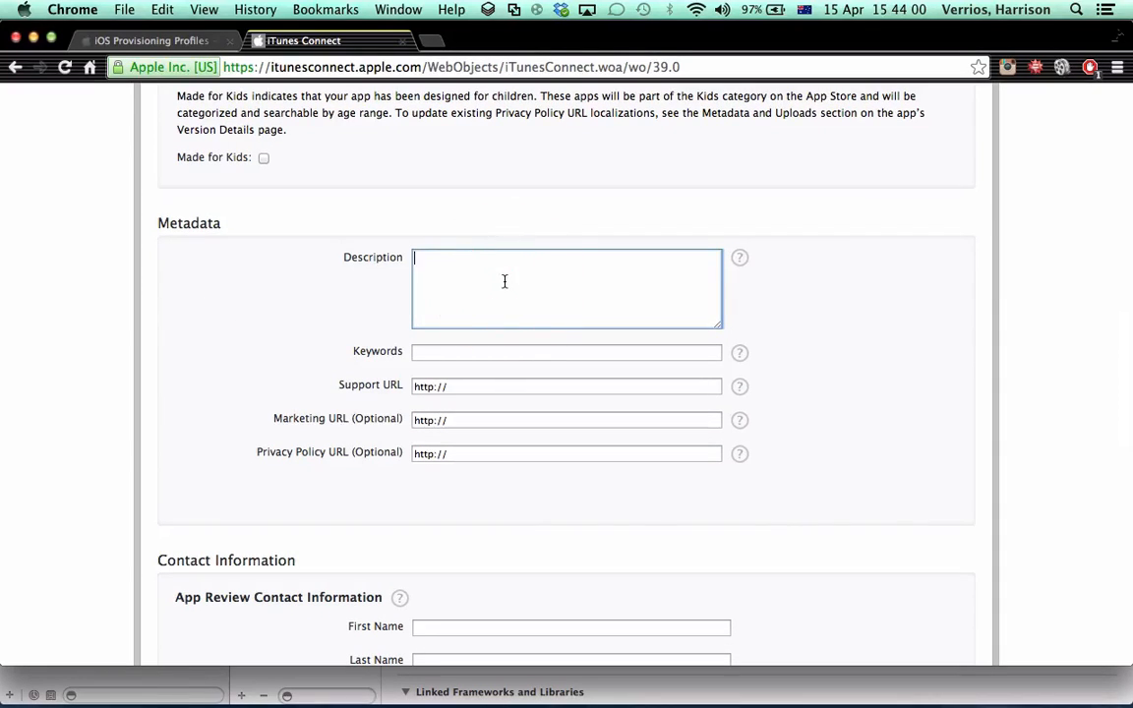
type("T")
type("his is a ")
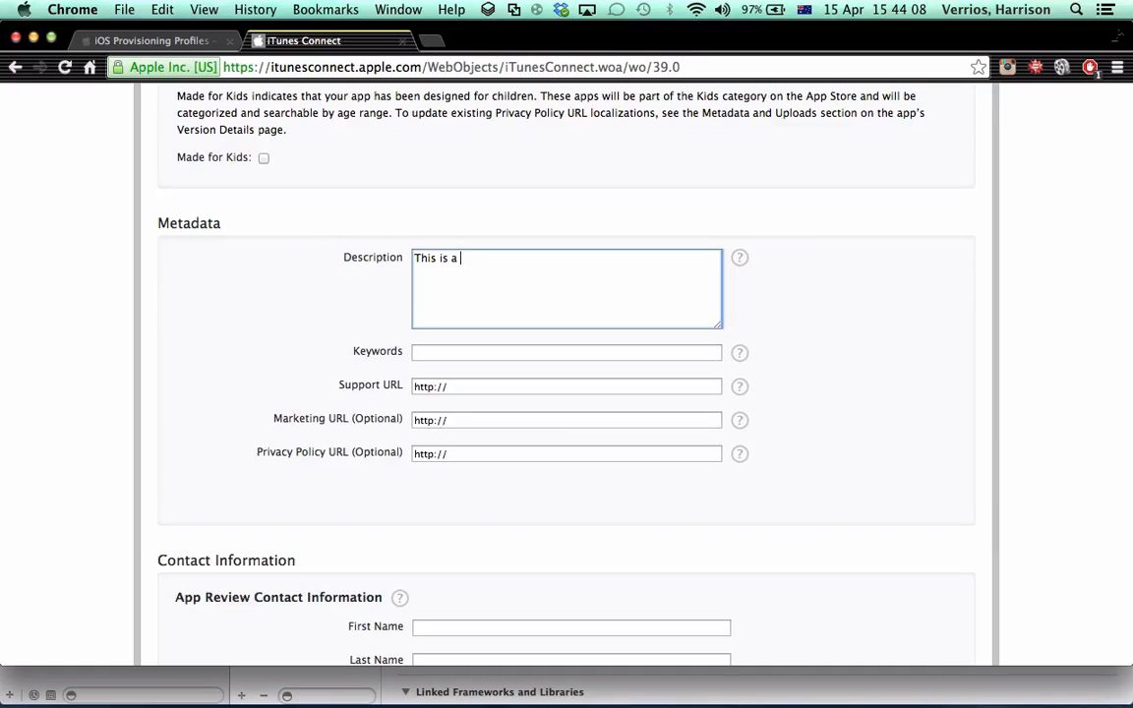
type("basic multi")
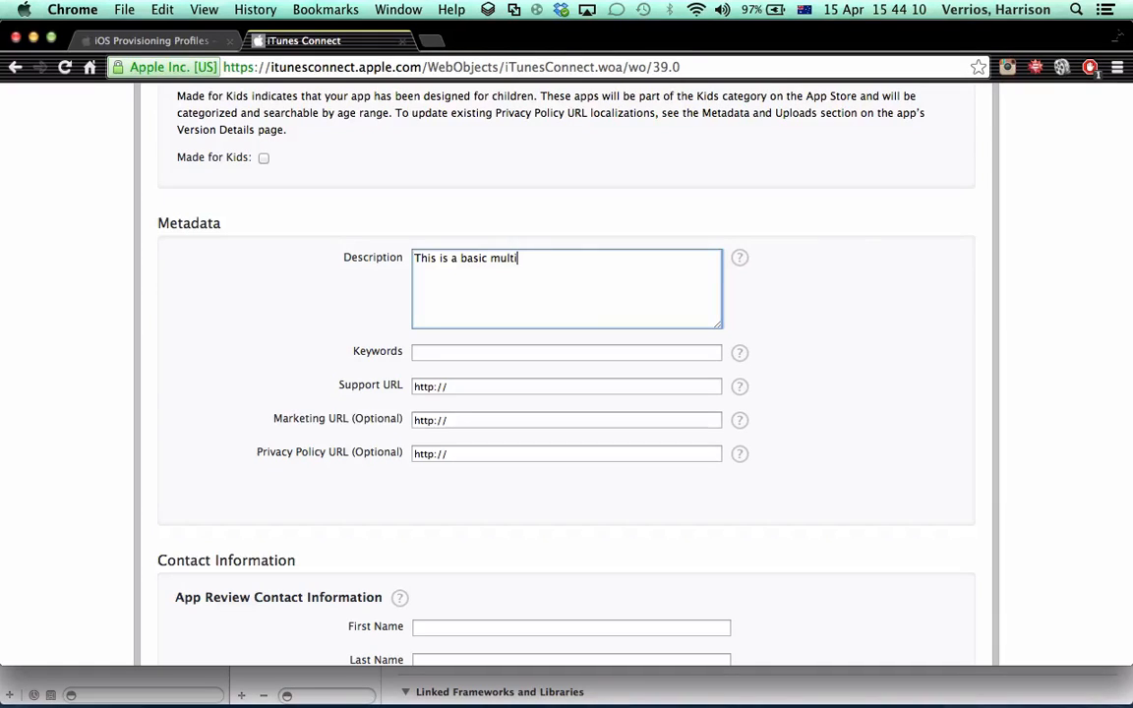
type("plying/d")
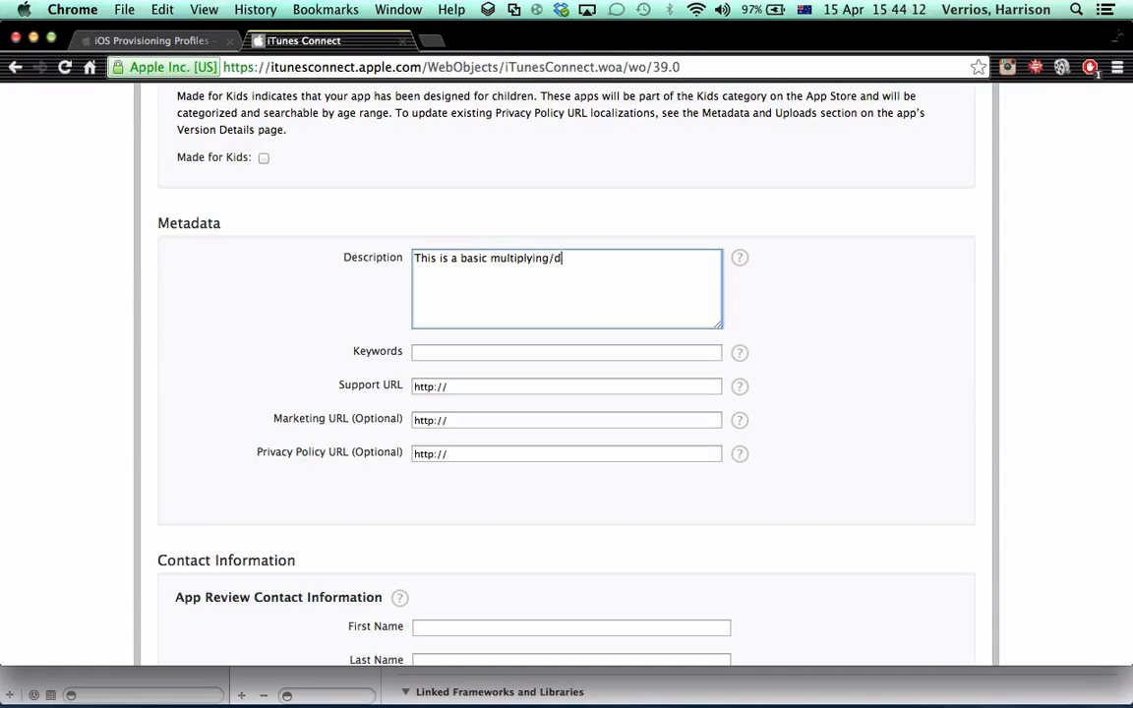
type("ividing cal")
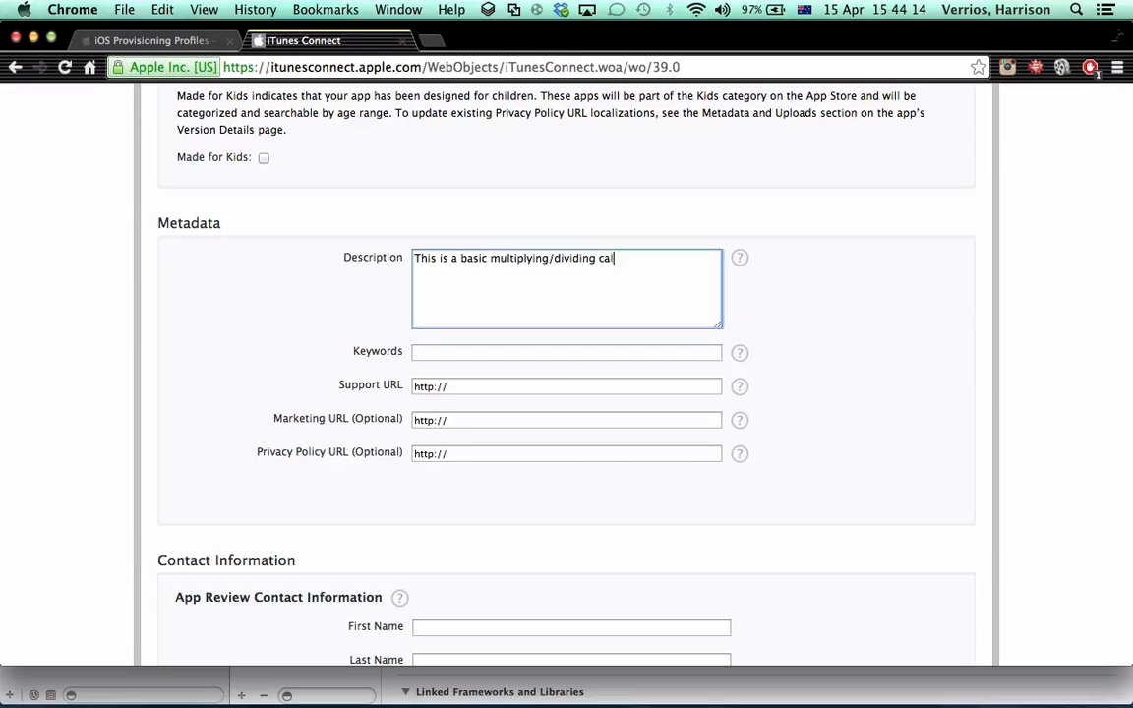
type("culator")
Enter "Basic, Multiplying, Dividing, Calculator" as the app's Keywords
left_click(482, 350)
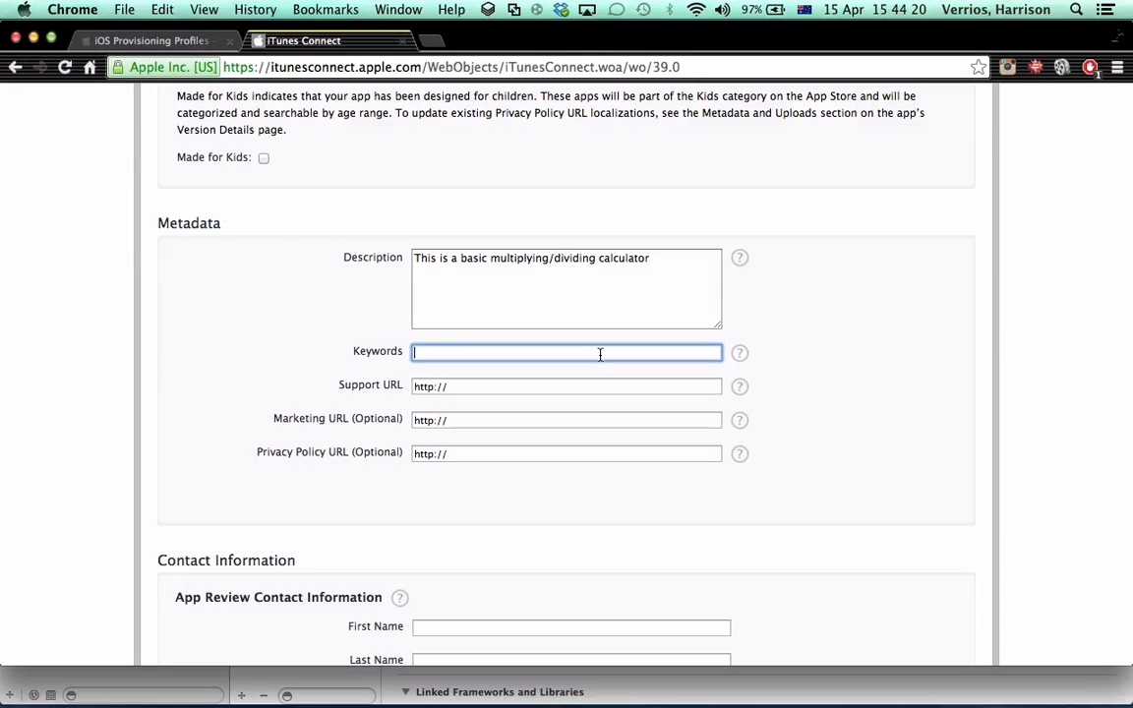
type("Ba")
type("sic")
type(", Mult")
type("iplyingh,")
key("BackSpace")
key("BackSpace")
key("BackSpace")
key("BackSpace")
type("g, Dividin")
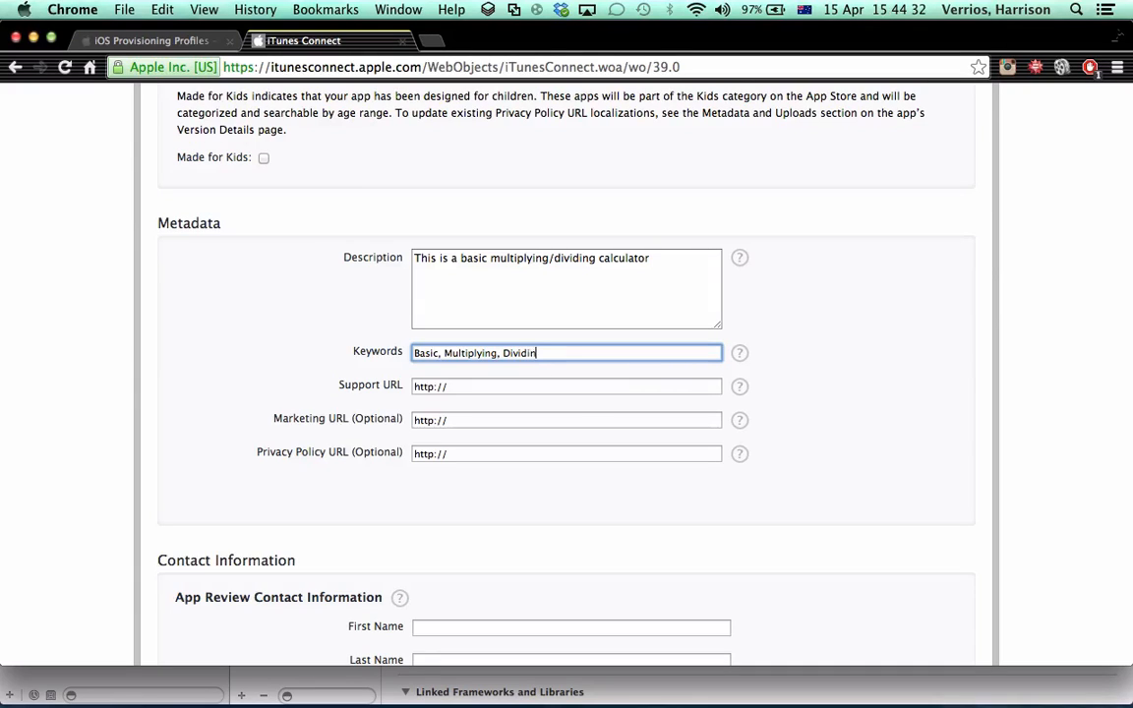
type("g, Calcul")
key("BackSpace")
left_click(458, 385)
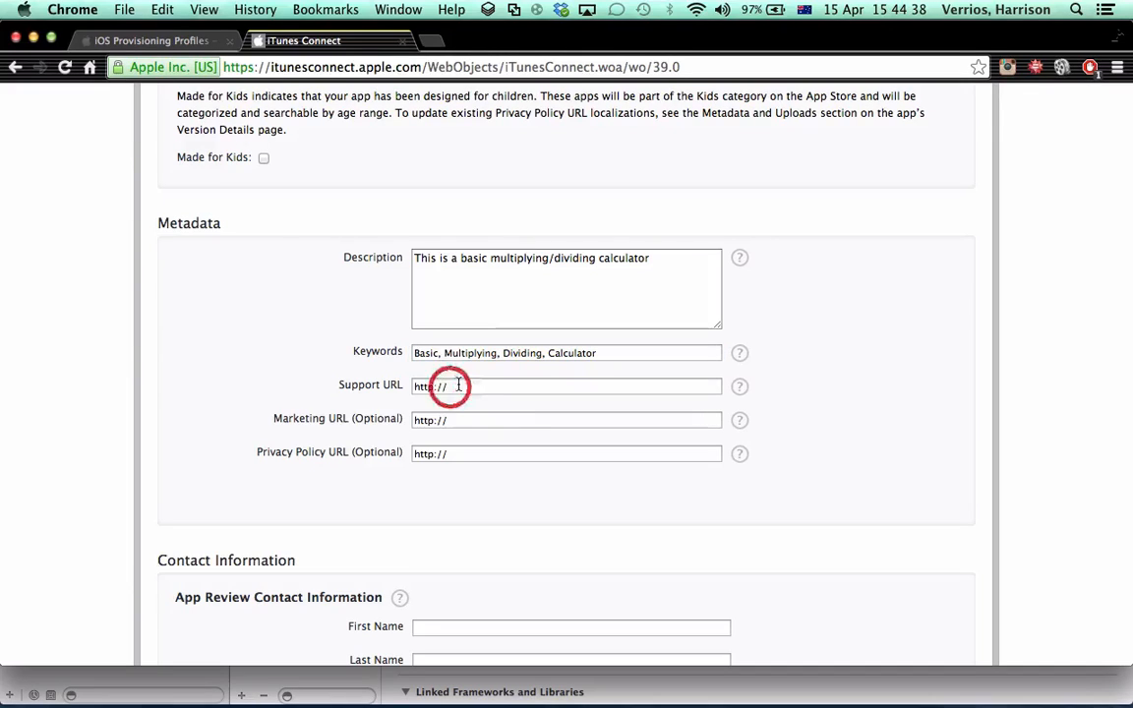
type("atomic")
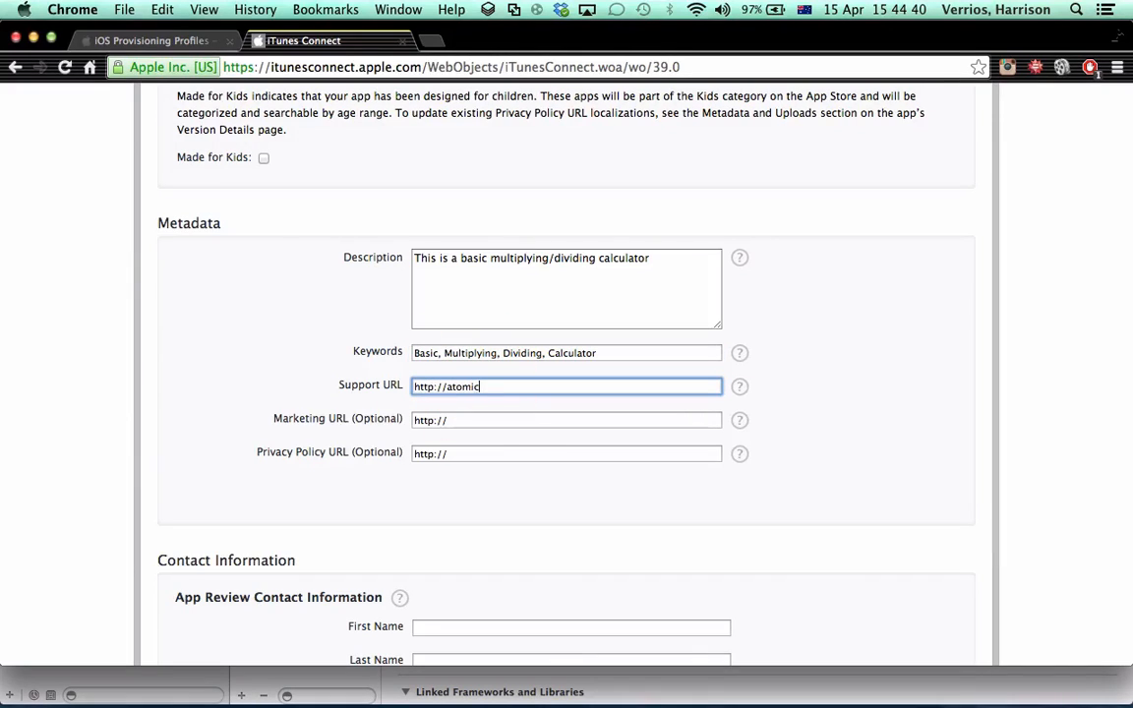
type("nitrogames.com")
Look through the Contact Information, Review Notes, Demo Account and EULA sections down to the Uploads section of the app record
scroll(463, 407, "down", 1)
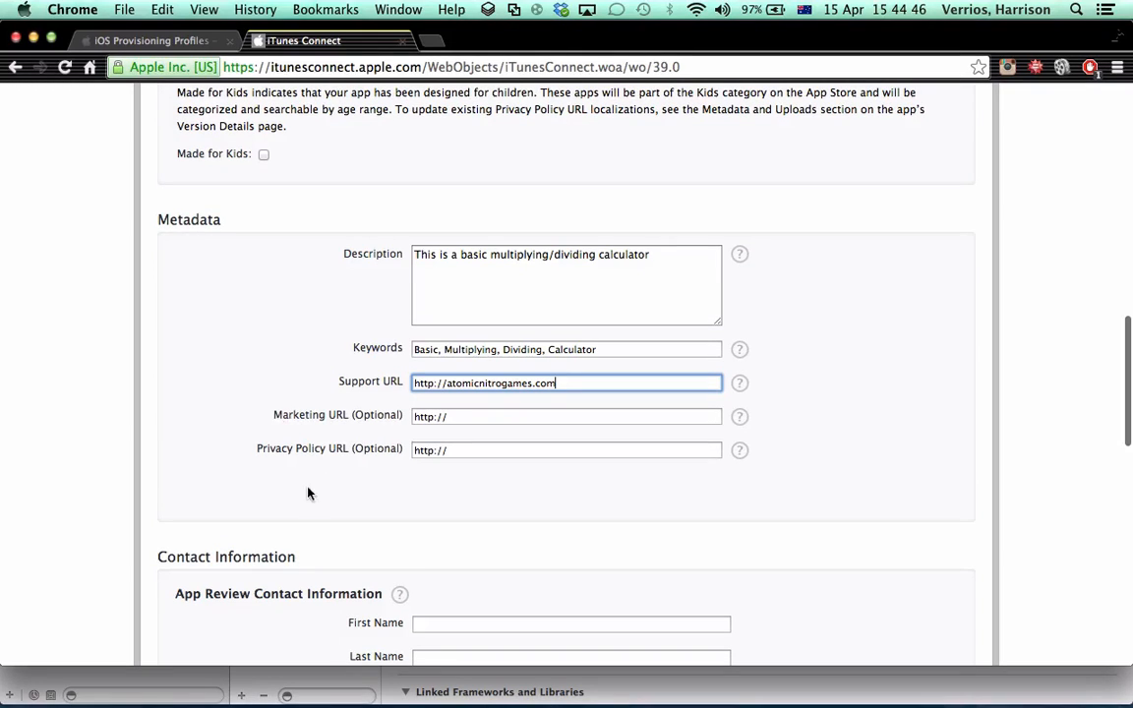
scroll(363, 462, "down", 8)
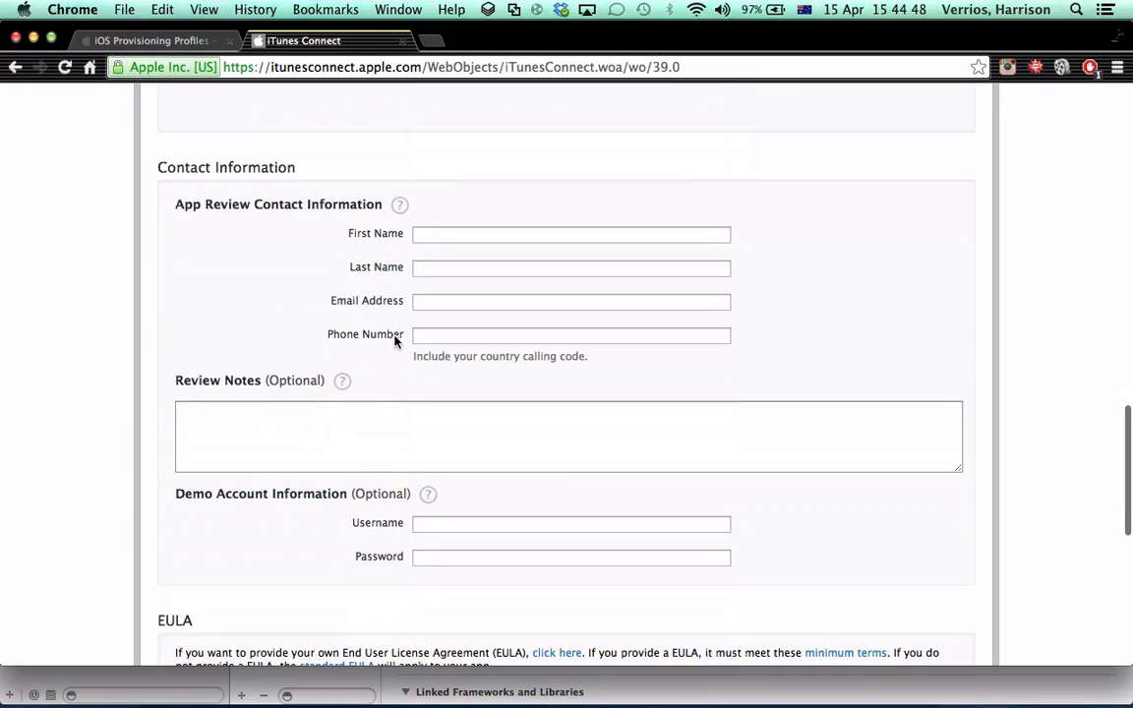
left_click(420, 235)
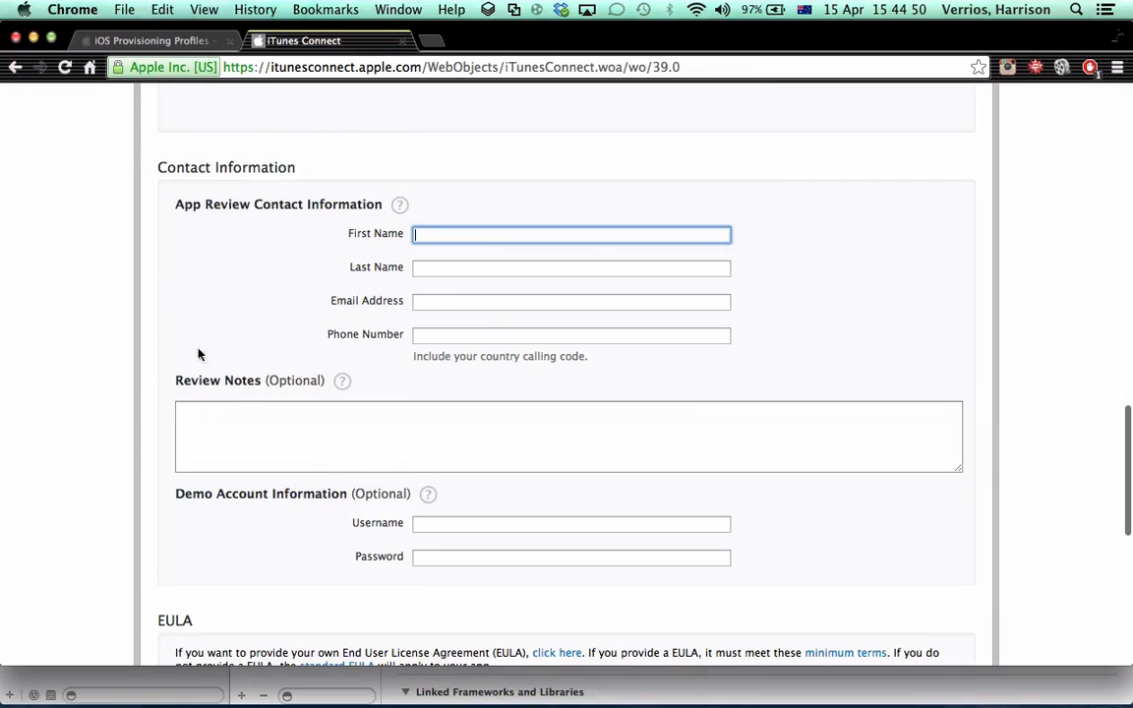
scroll(298, 395, "down", 3)
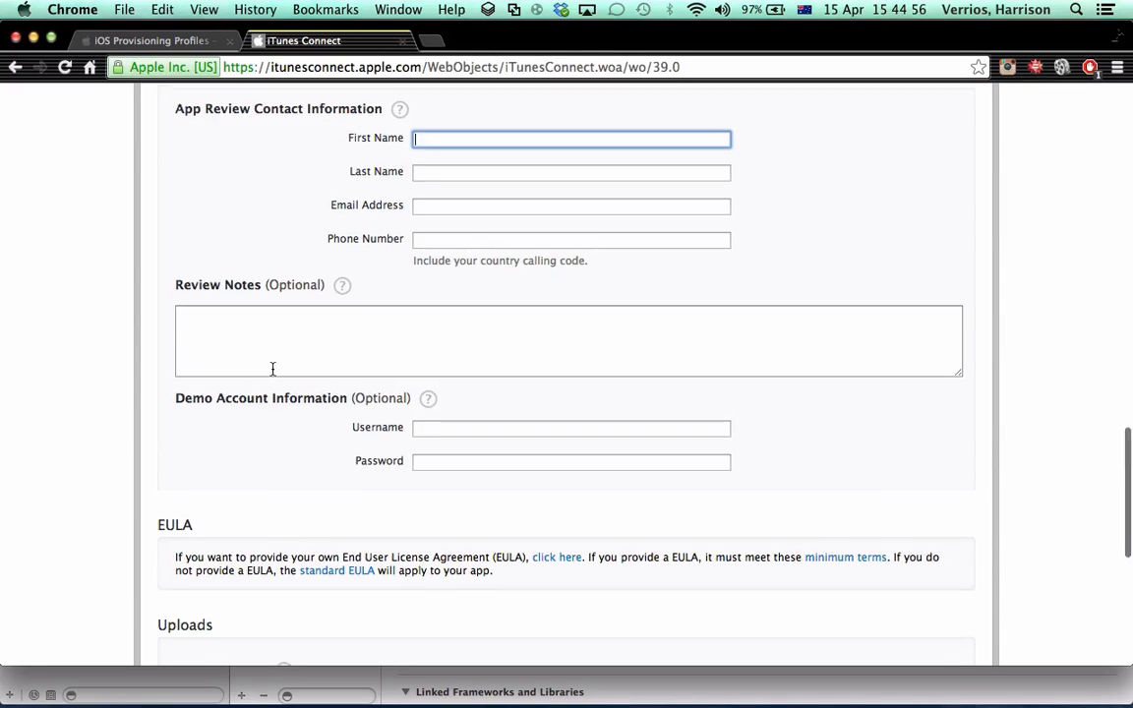
scroll(274, 334, "down", 5)
left_click(223, 139)
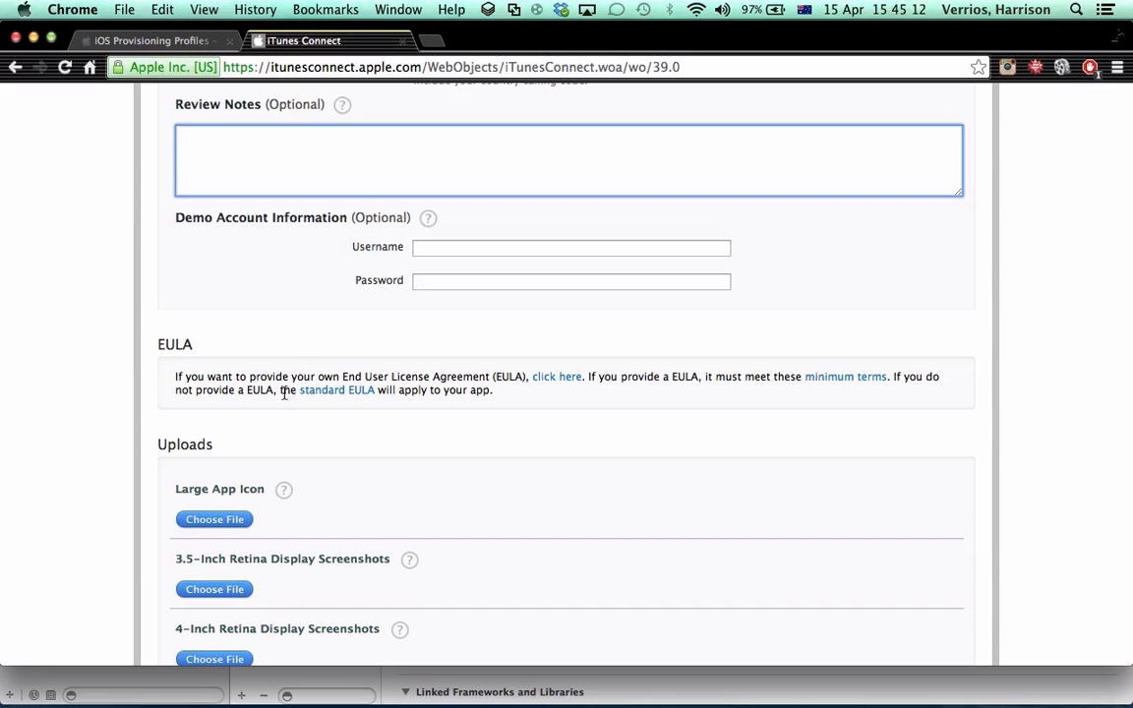
scroll(212, 356, "down", 2)
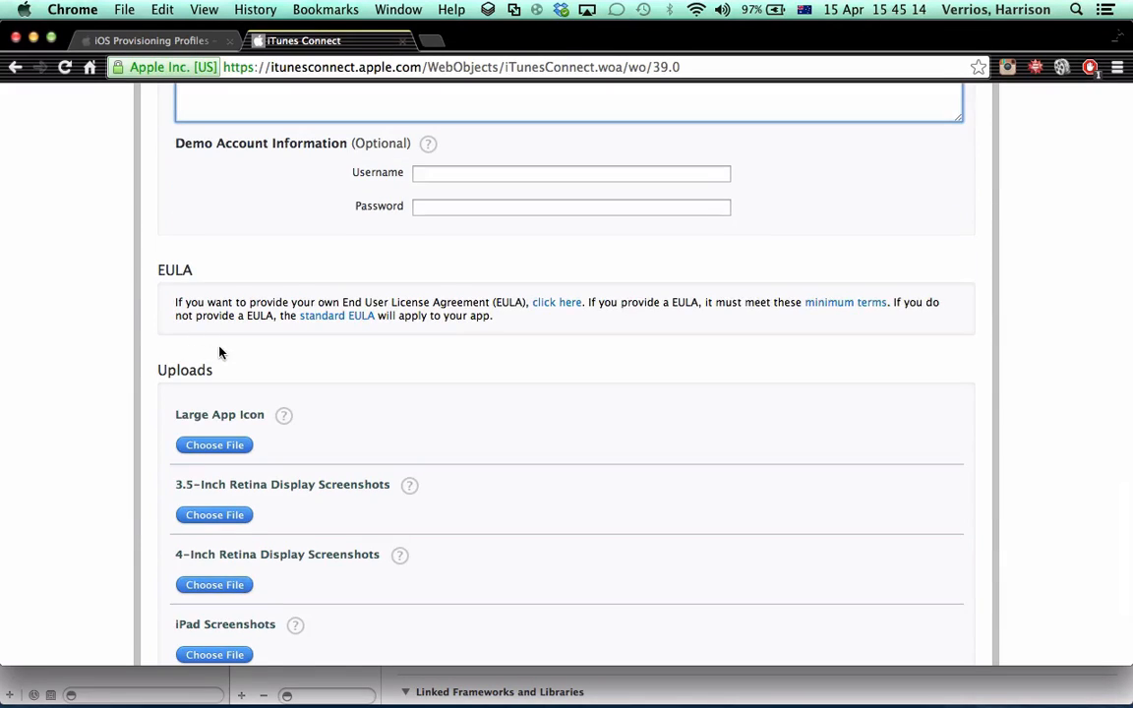
scroll(220, 352, "down", 5)
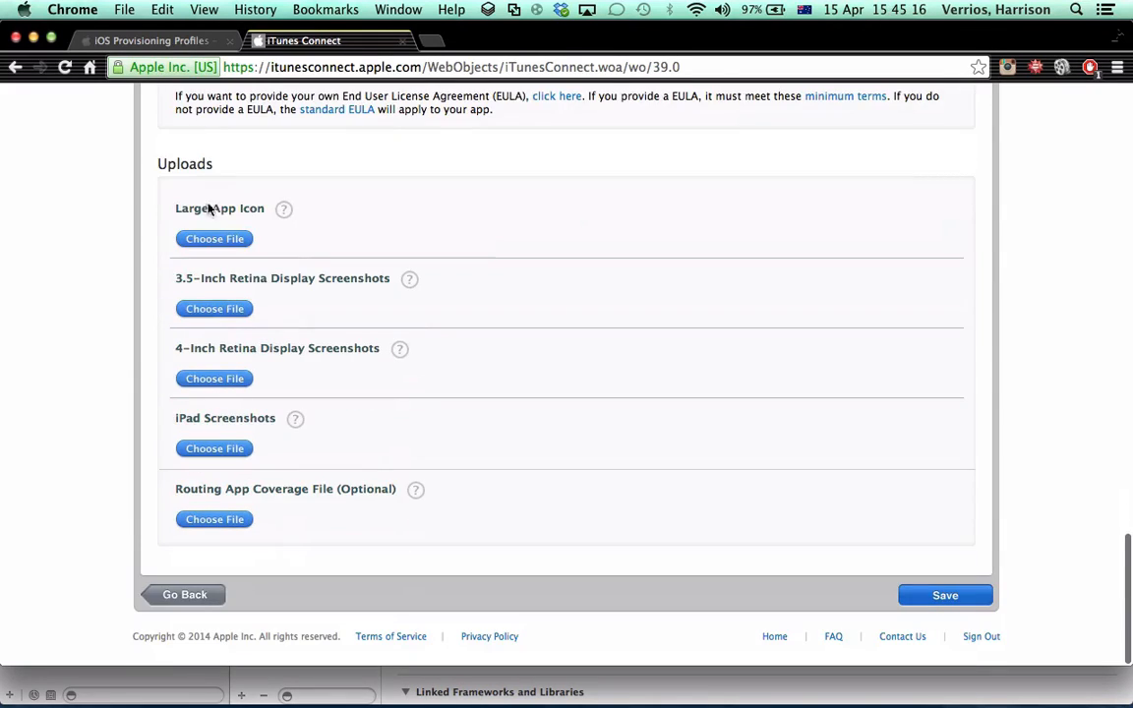
Read the file requirements for the Large App Icon and the 3.5-inch, 4-inch and iPad screenshots
left_click(284, 210)
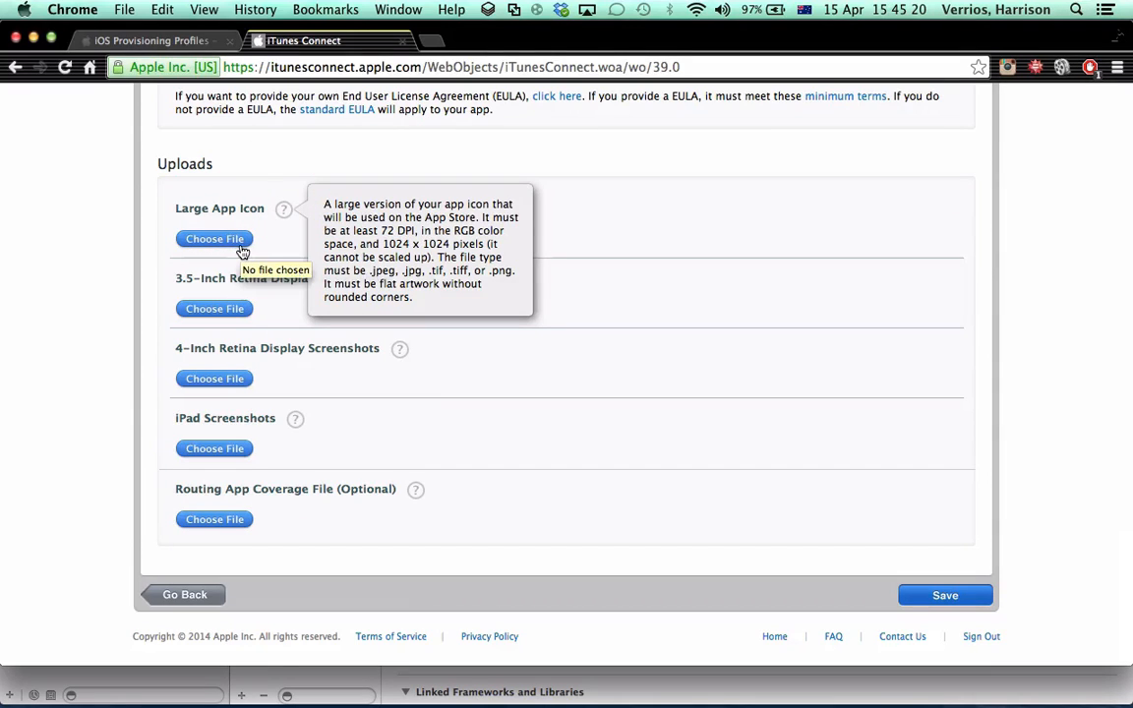
left_click(643, 357)
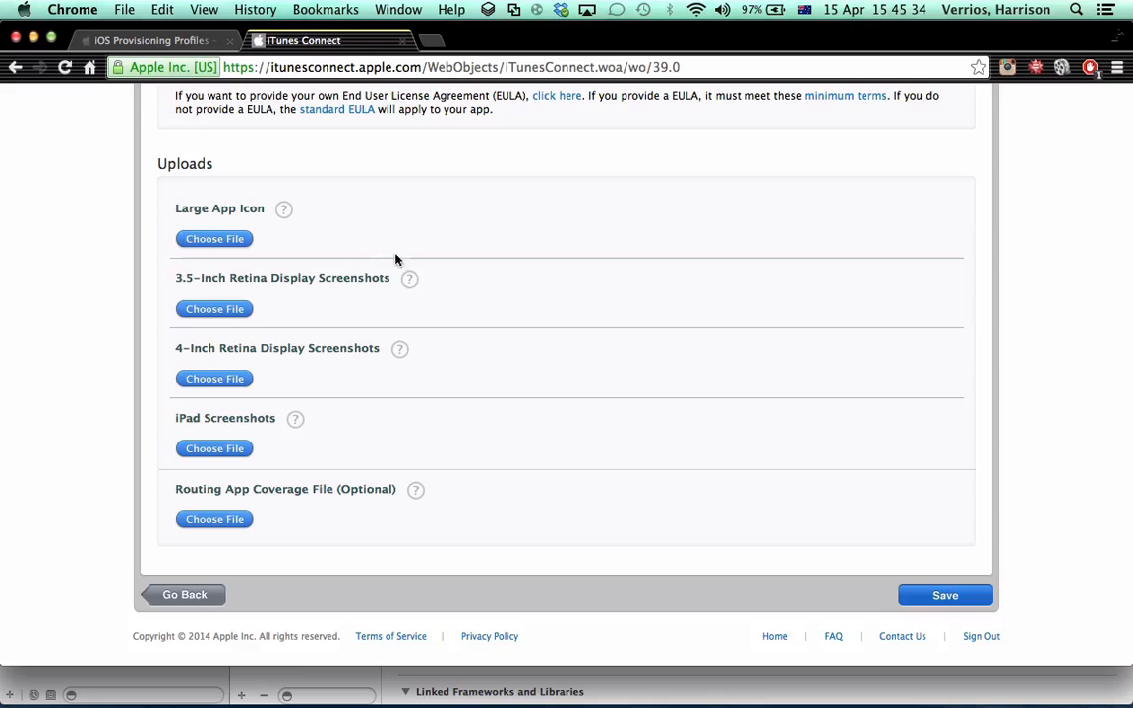
mouse_move(411, 281)
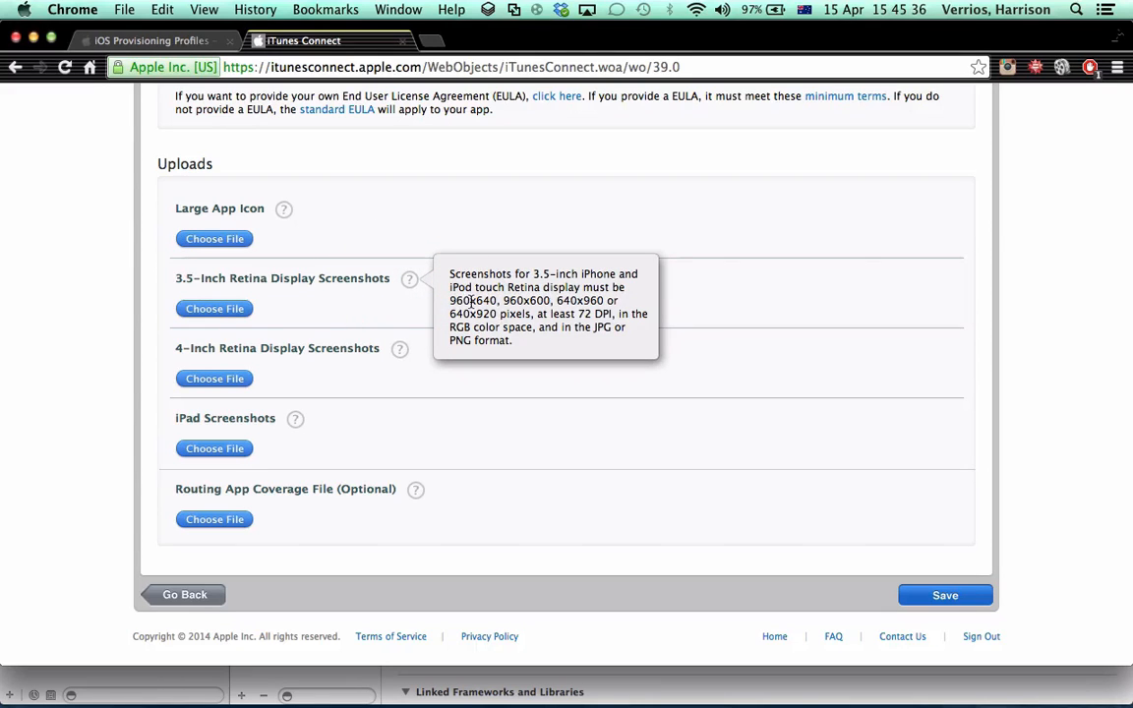
left_click(399, 349)
left_click(295, 418)
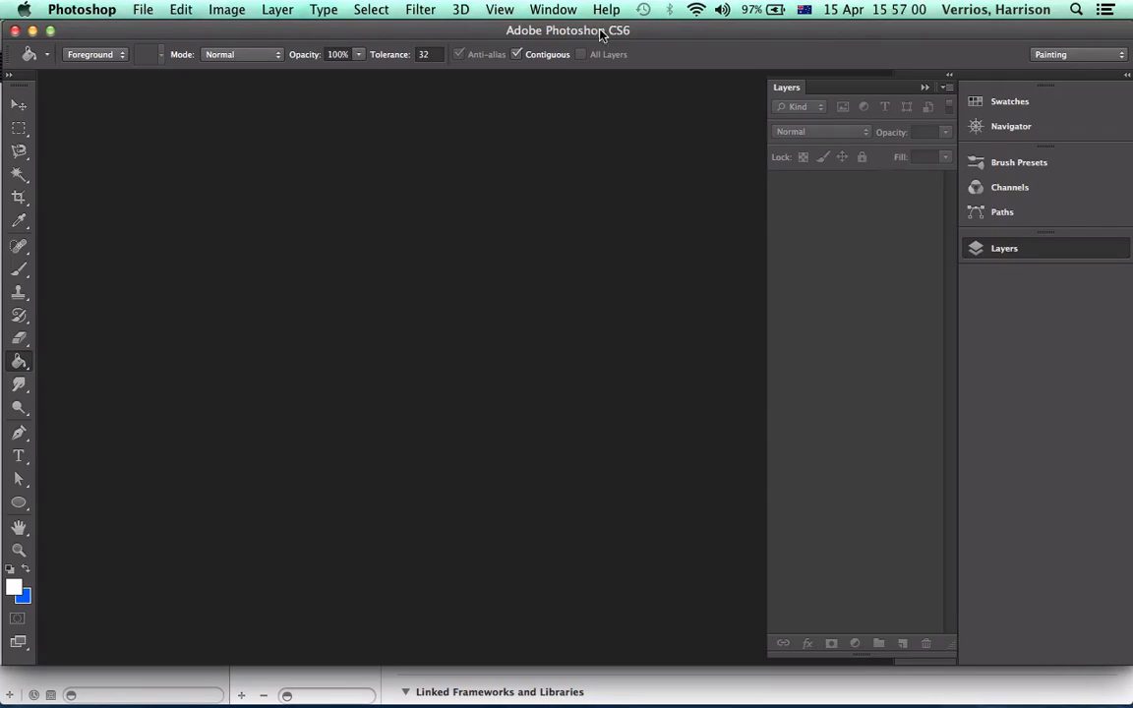
Create a new document named Icon, 1024 pixels wide and 1024 pixels high
left_click(143, 9)
left_click(153, 30)
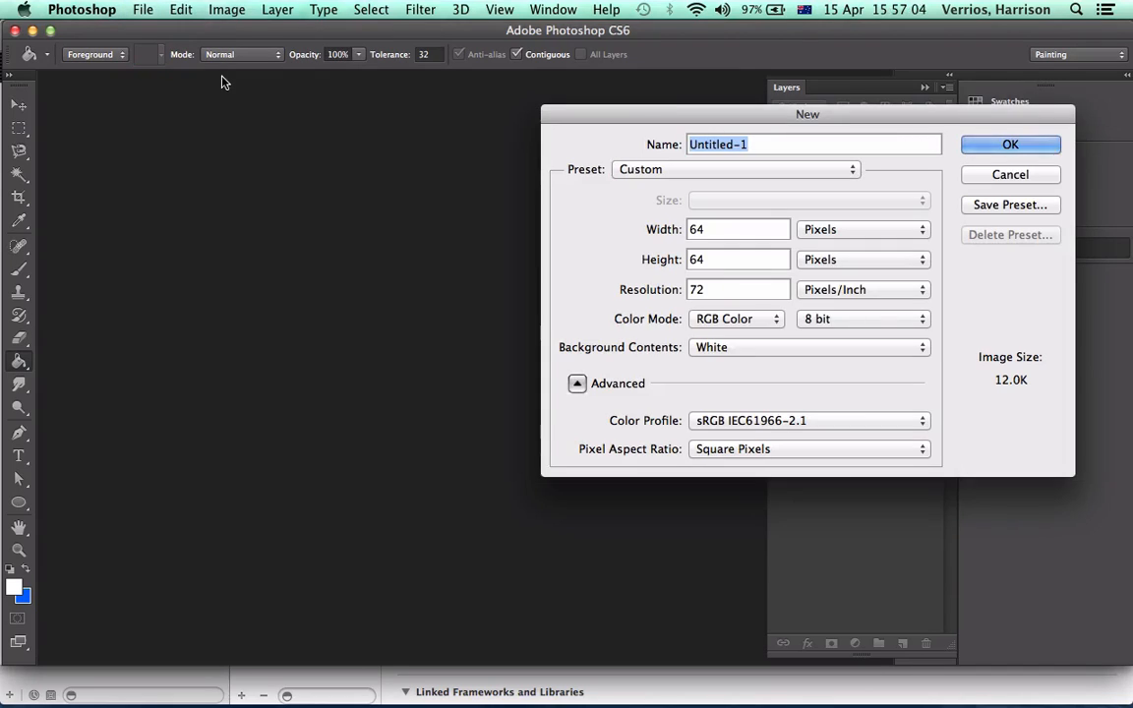
left_click_drag(669, 114, 550, 109)
type("Icon")
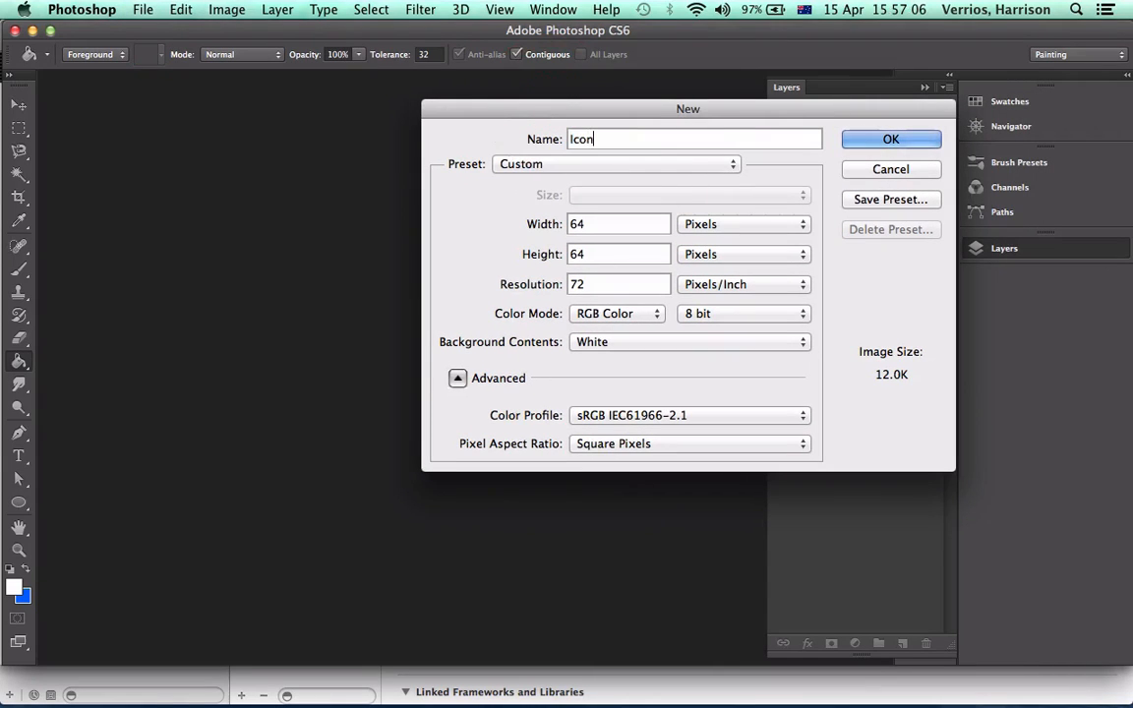
key("Tab")
left_click(477, 212)
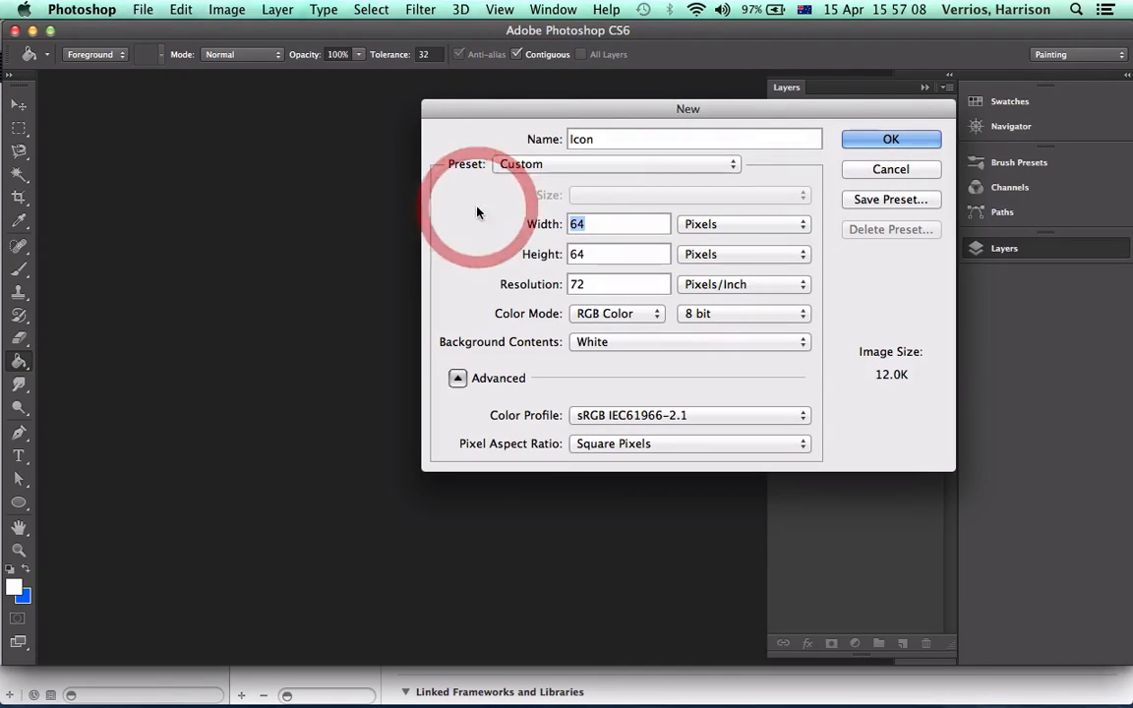
type("1024")
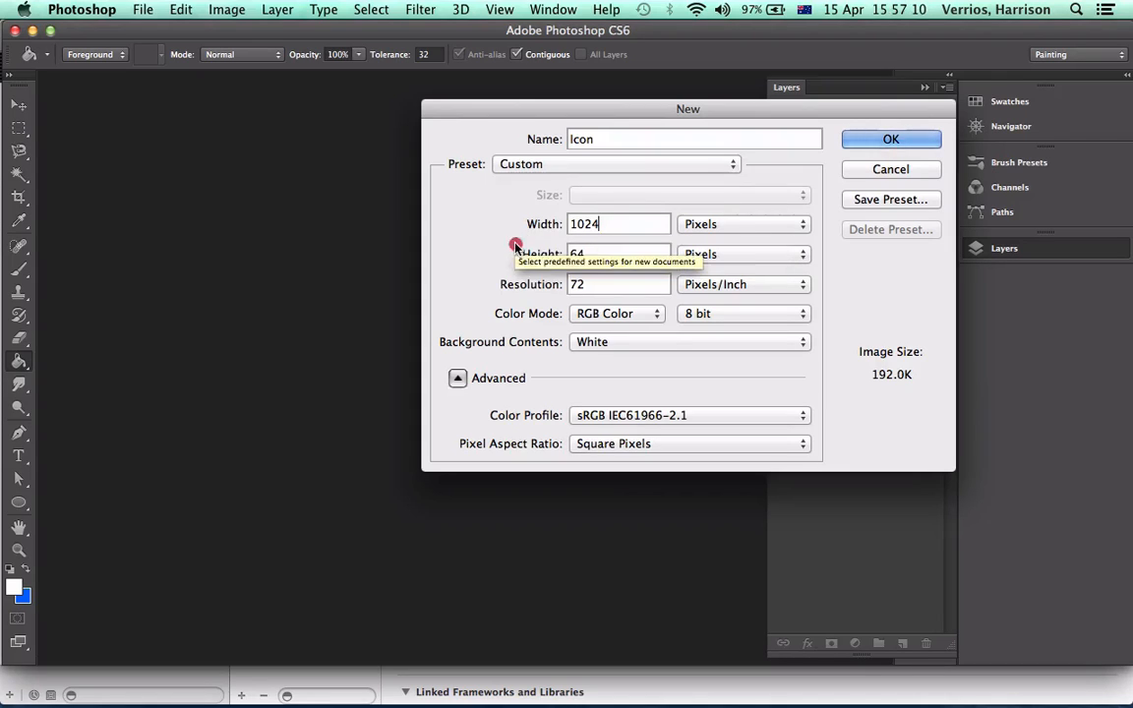
left_click_drag(618, 253, 512, 260)
type("1024")
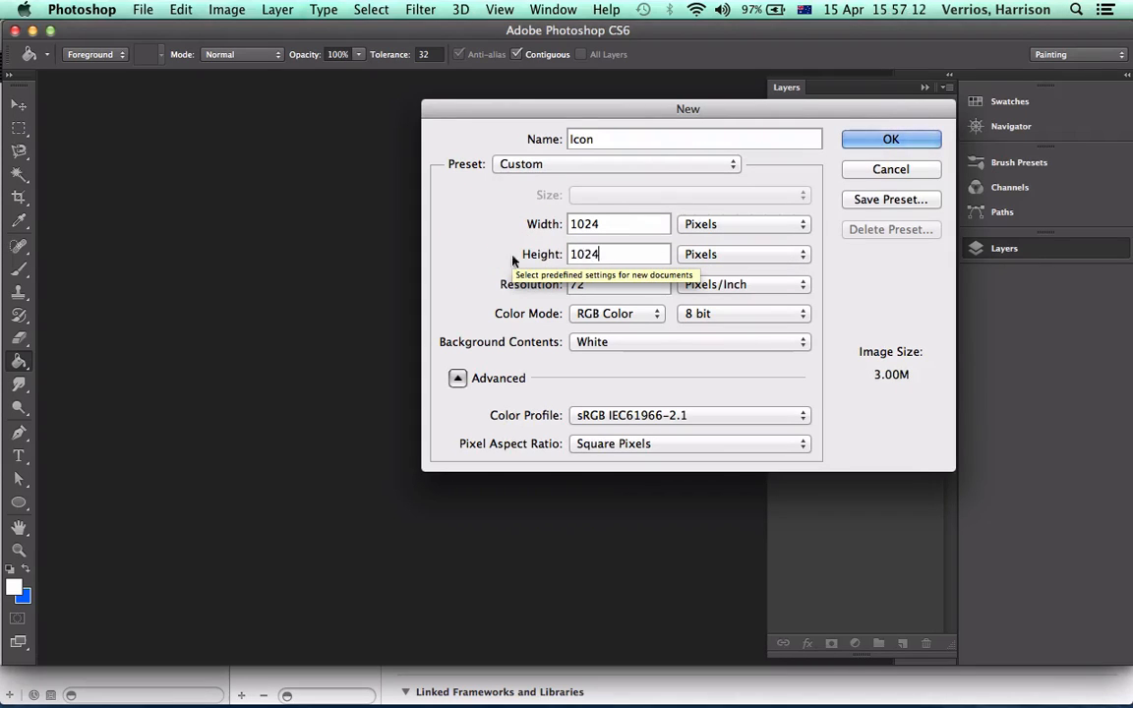
left_click(891, 138)
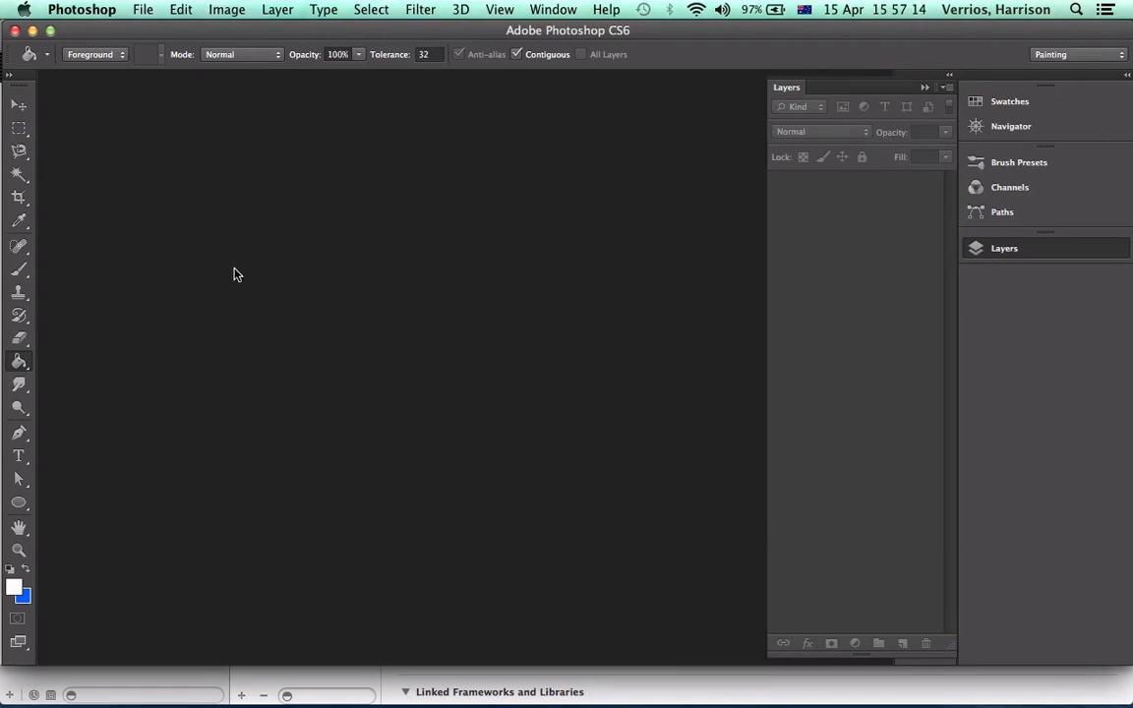
Hand-letter "Calculator" in blue with the Brush across the upper half of the canvas, starting with a large C around the a
left_click(19, 268)
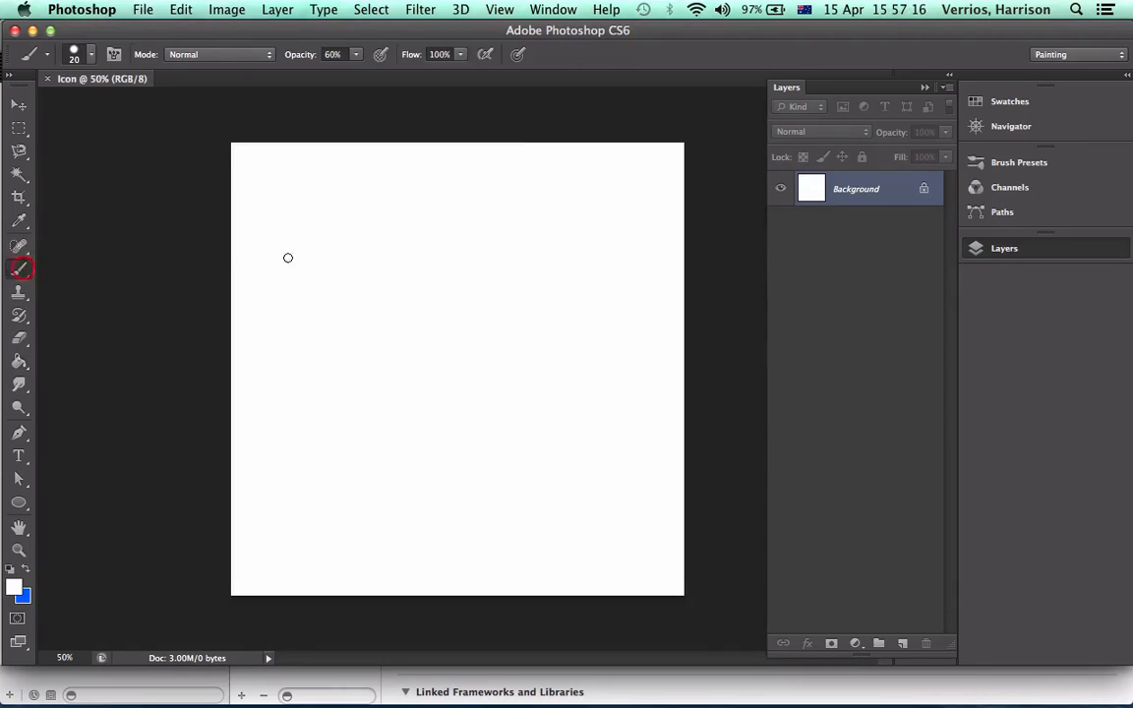
left_click(25, 570)
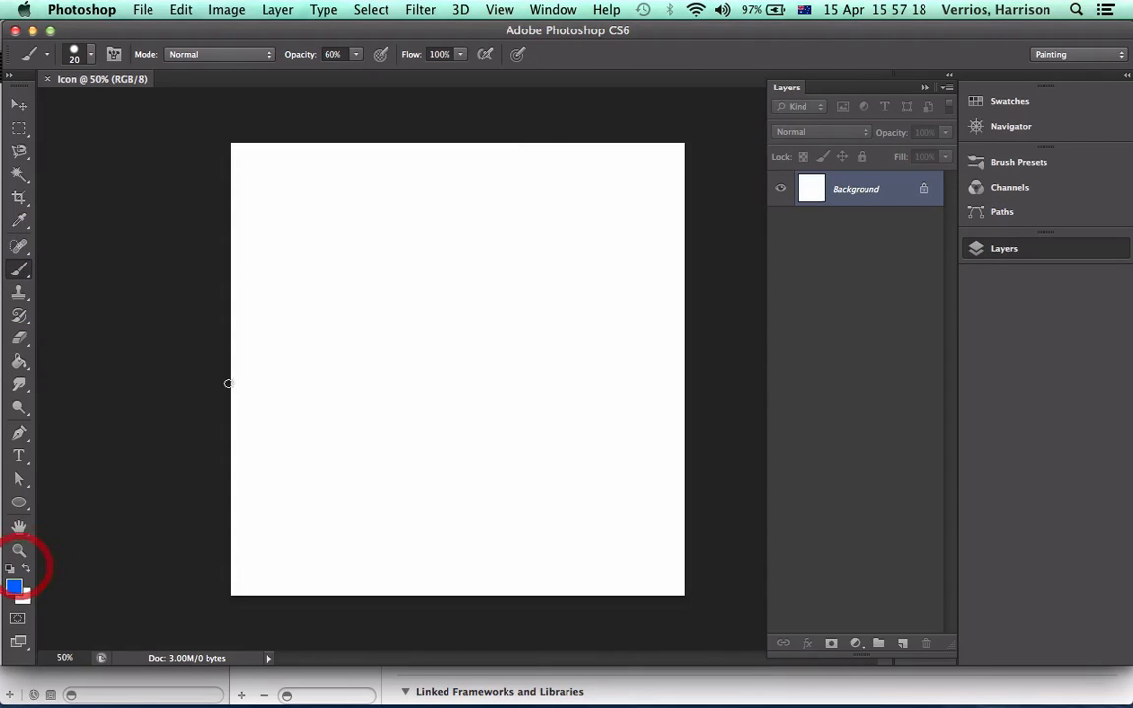
left_click_drag(290, 258, 481, 331)
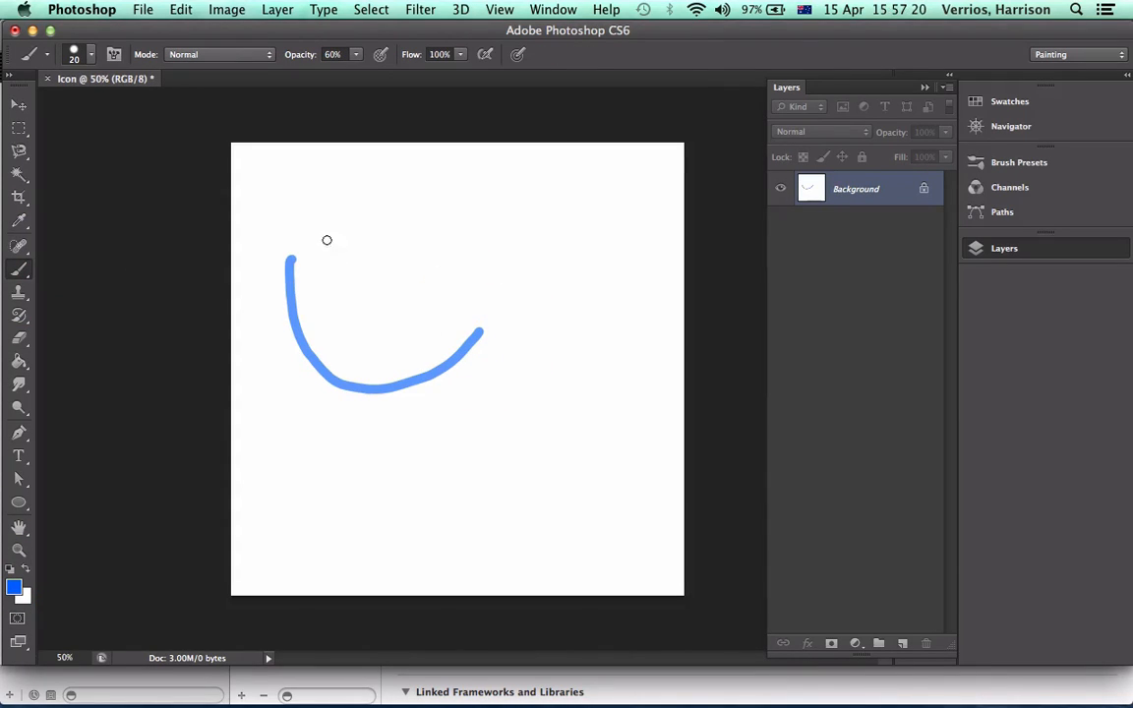
left_click_drag(302, 246, 540, 179)
mouse_move(405, 295)
left_mouse_down()
mouse_move(346, 326)
mouse_move(397, 293)
mouse_move(423, 321)
left_mouse_up()
left_click_drag(450, 231, 460, 340)
mouse_move(495, 292)
left_mouse_down()
mouse_move(481, 308)
mouse_move(544, 291)
left_mouse_up()
mouse_move(566, 245)
left_mouse_down()
mouse_move(579, 311)
mouse_move(648, 286)
mouse_move(654, 272)
left_mouse_up()
mouse_move(662, 269)
left_mouse_down()
mouse_move(665, 280)
mouse_move(679, 242)
left_mouse_up()
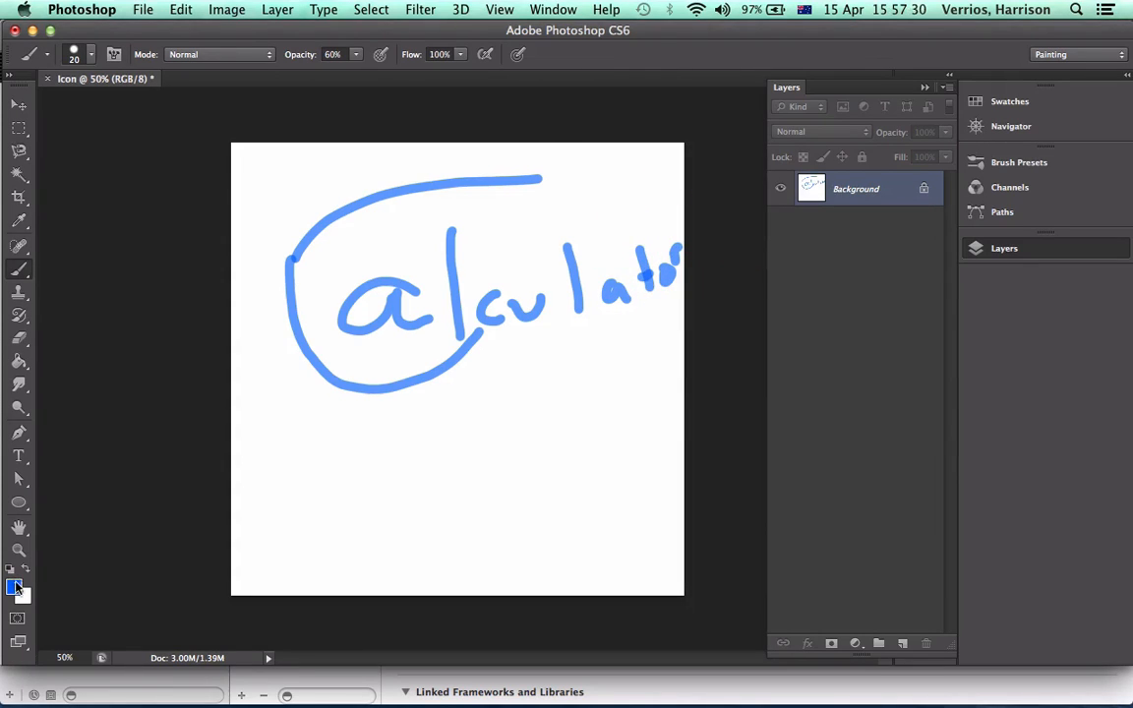
Set the background colour to a bright green
left_click(25, 593)
left_click_drag(350, 309, 349, 349)
left_click(315, 247)
left_click(109, 441)
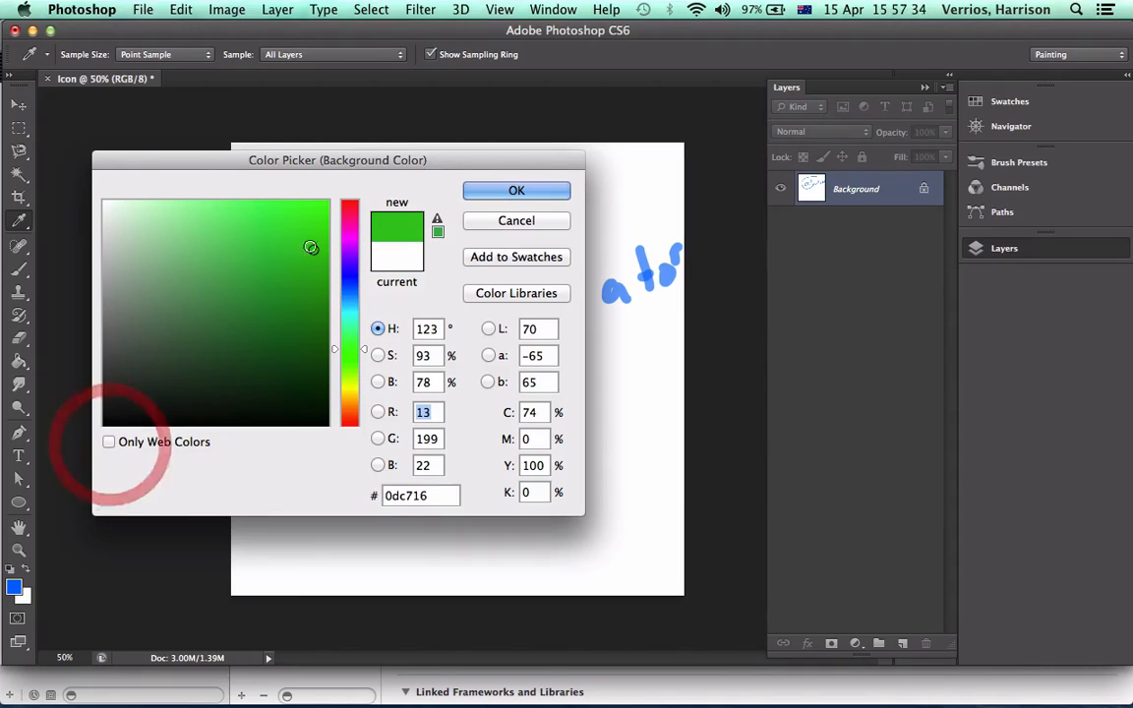
left_click(315, 220)
left_click(309, 224)
left_click(480, 186)
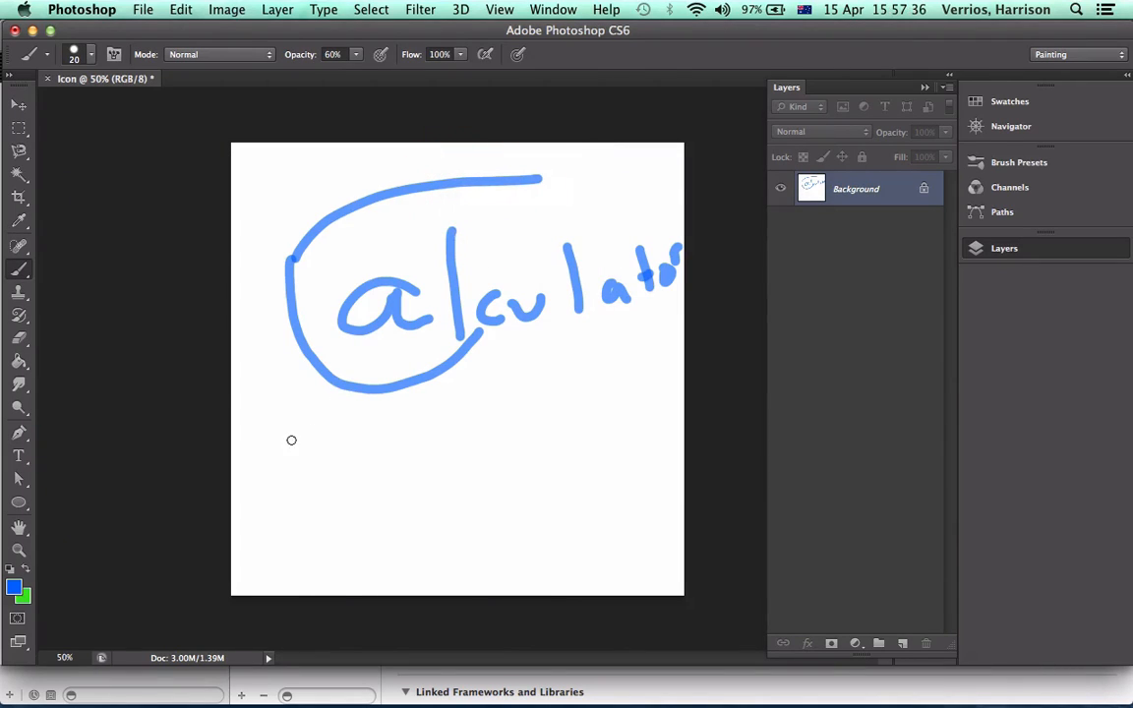
Hand-letter "Free" below "Calculator" with the Brush, mixing blue and green strokes within the letters
left_click_drag(293, 421, 304, 529)
left_click(26, 569)
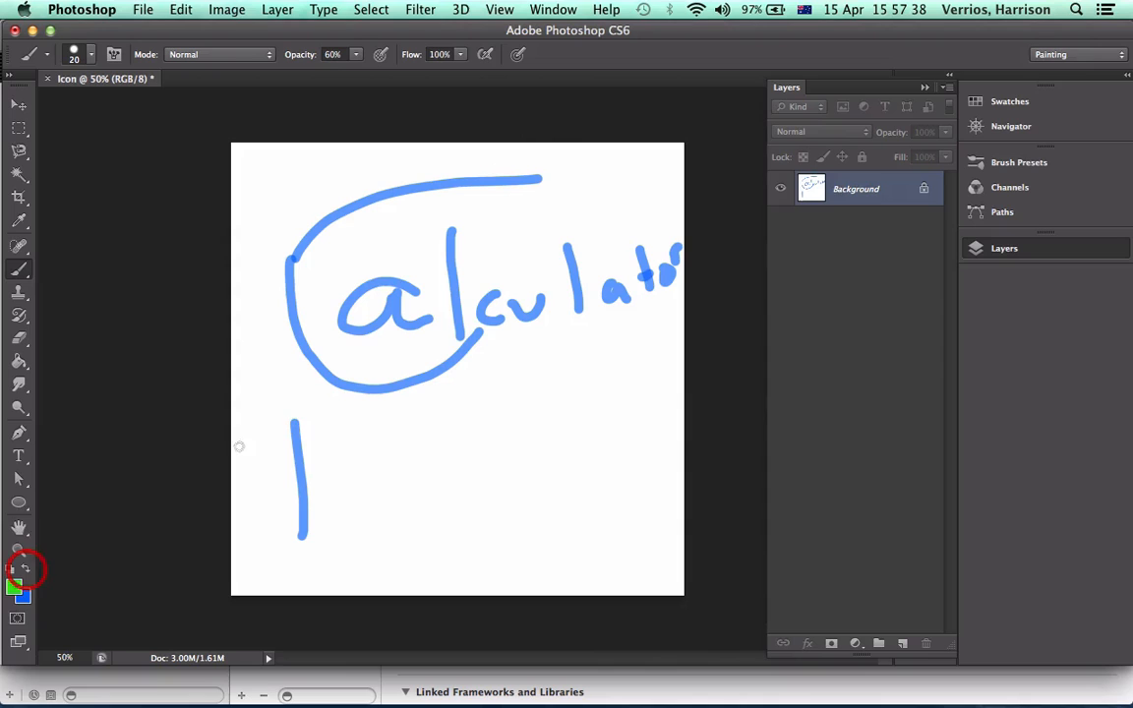
left_click_drag(297, 422, 376, 406)
mouse_move(291, 469)
left_mouse_down()
mouse_move(389, 456)
mouse_move(416, 512)
left_mouse_up()
left_click(27, 570)
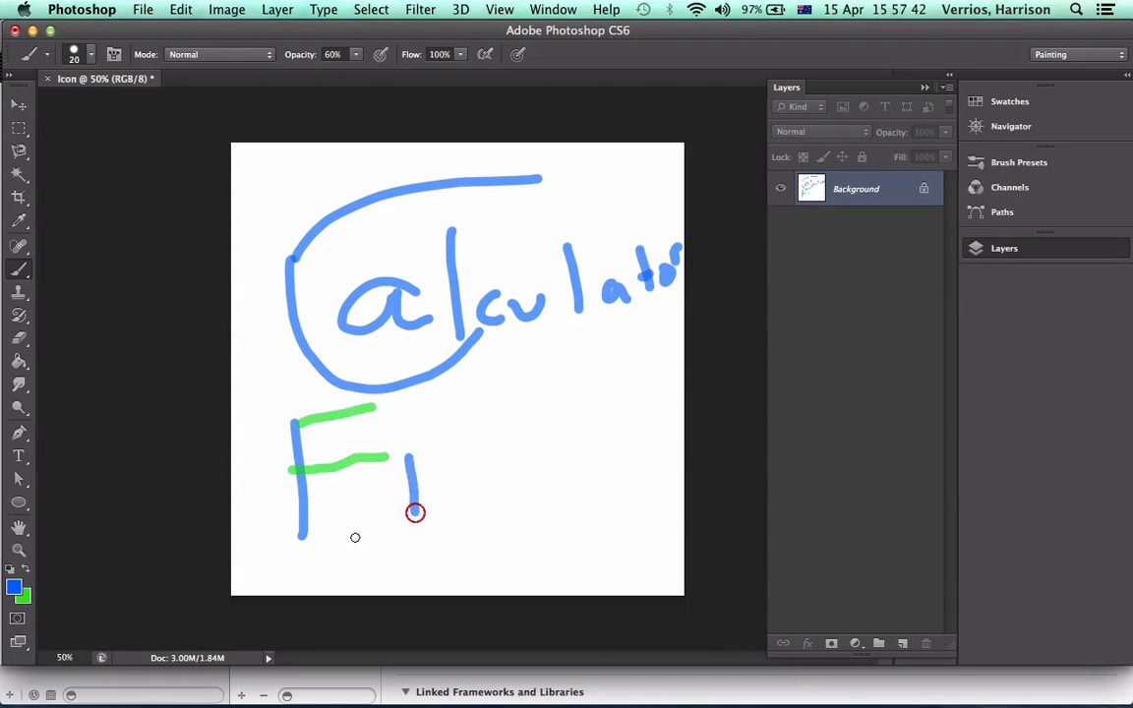
left_click(26, 570)
mouse_move(414, 466)
left_mouse_down()
mouse_move(455, 442)
mouse_move(515, 448)
mouse_move(595, 410)
left_mouse_up()
left_click(26, 569)
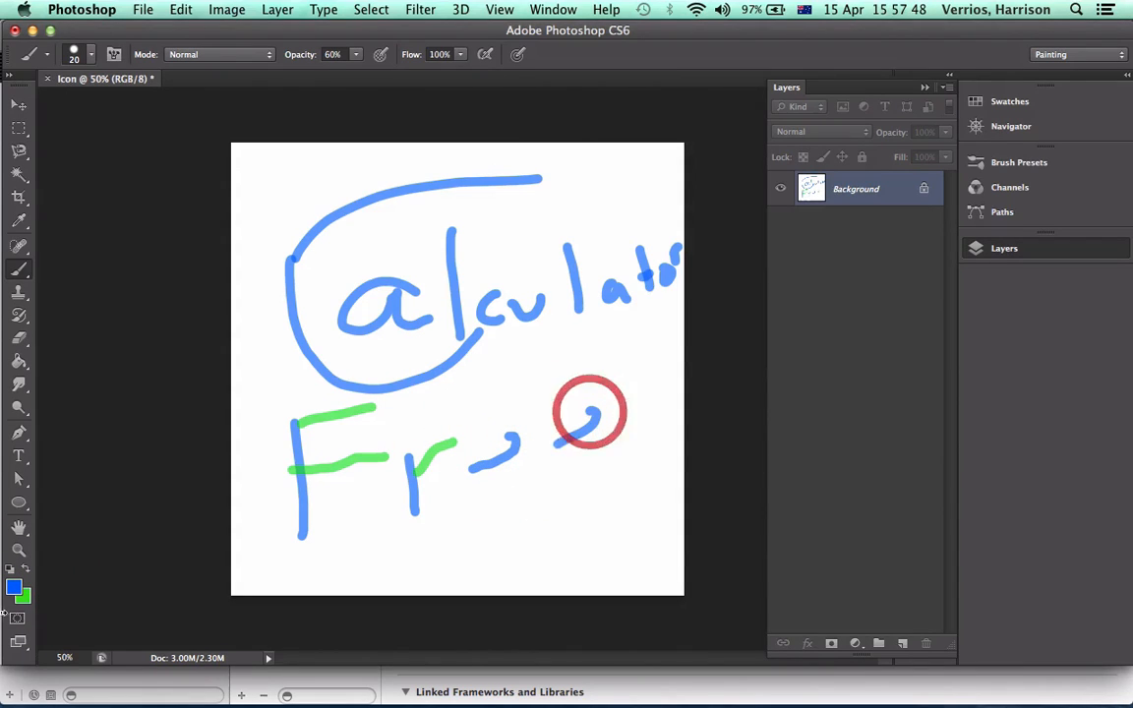
left_click(27, 569)
mouse_move(468, 468)
left_mouse_down()
mouse_move(452, 473)
mouse_move(501, 499)
left_mouse_up()
left_click(480, 474)
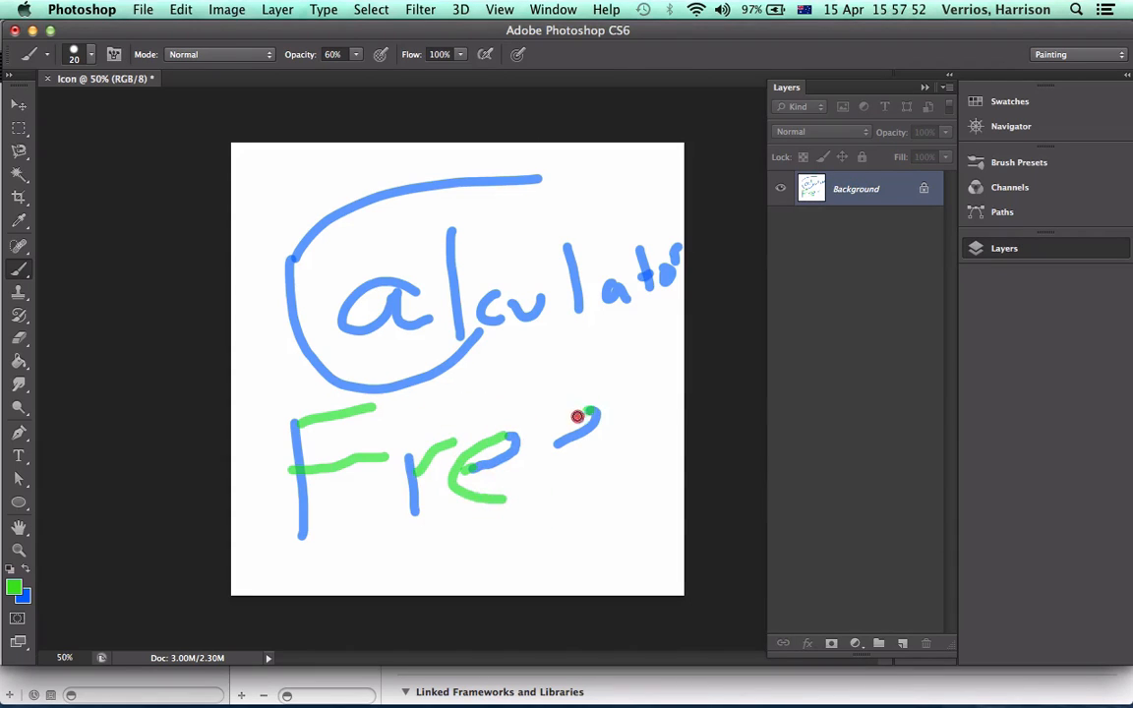
left_click_drag(590, 411, 590, 484)
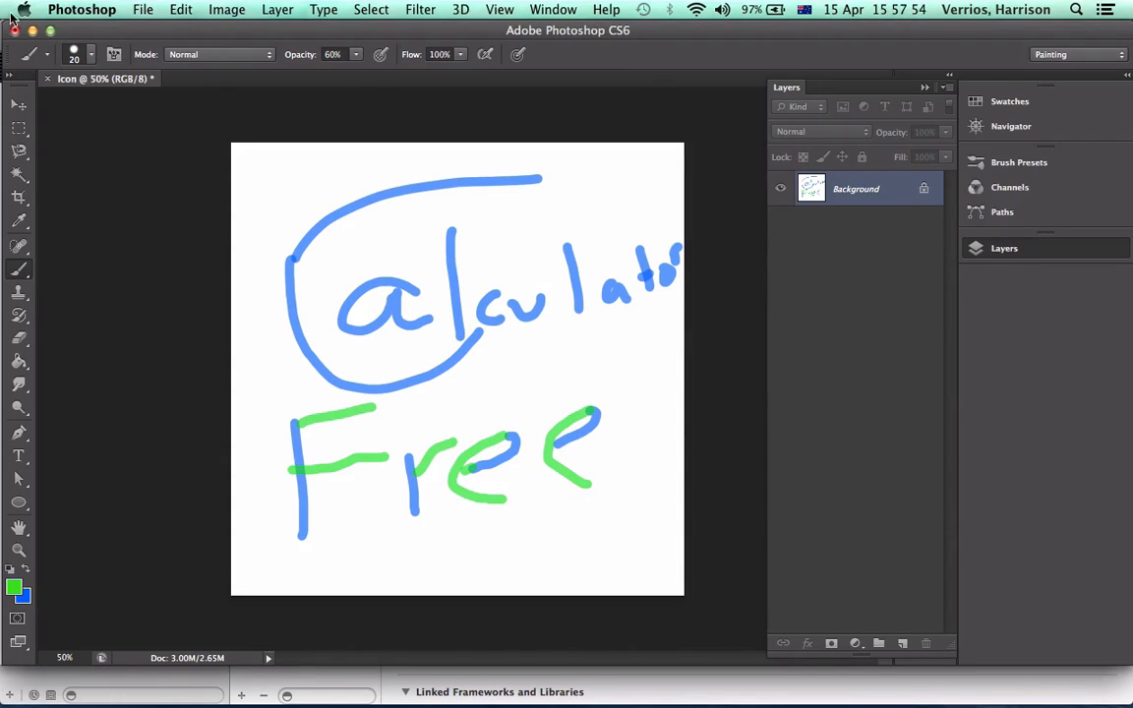
Save the icon to the Desktop as Icon.png in PNG format, with Smallest / Slow compression and no interlacing
left_click(135, 9)
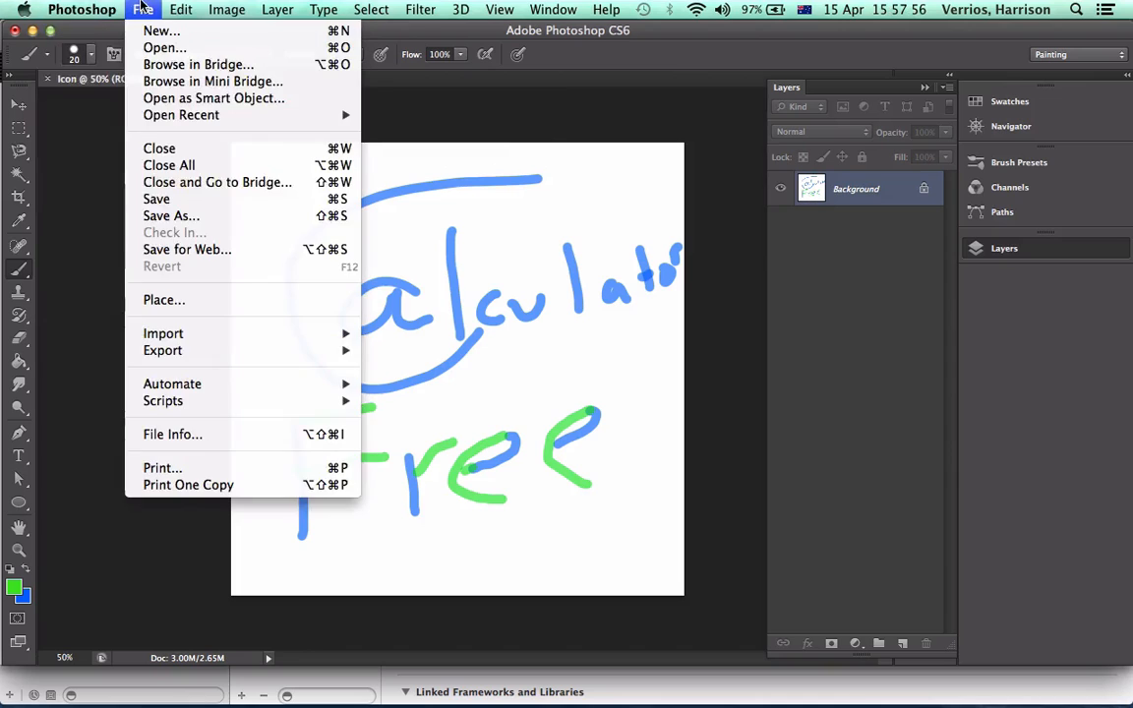
left_click(158, 216)
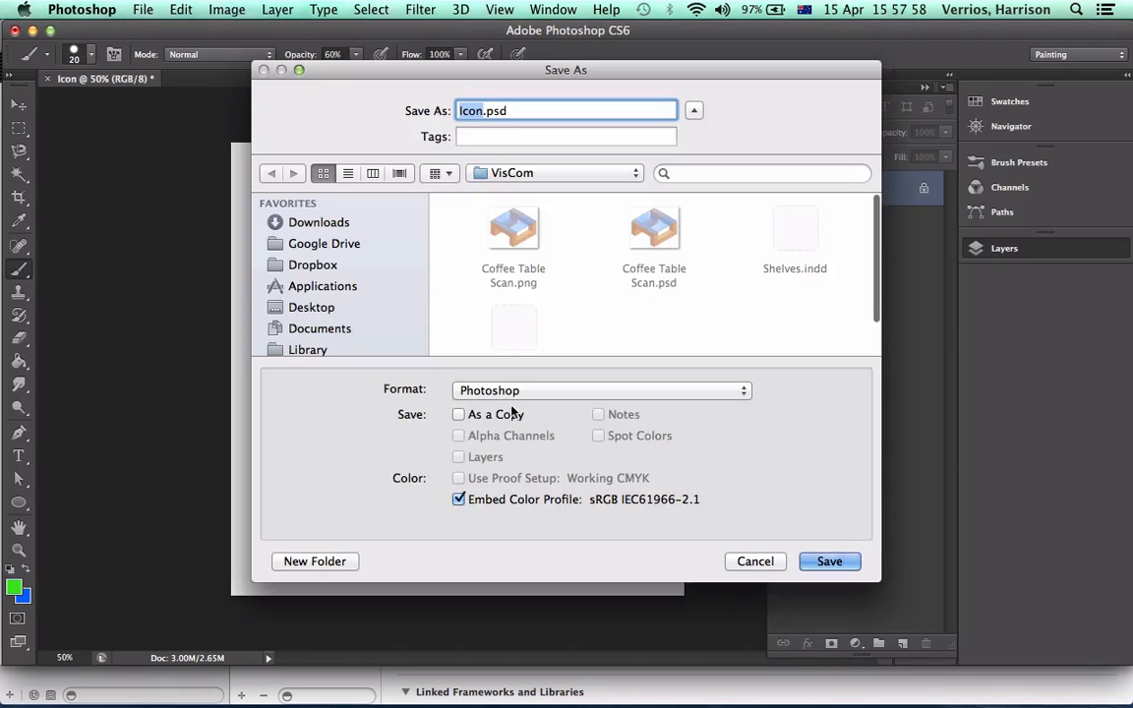
left_click(508, 390)
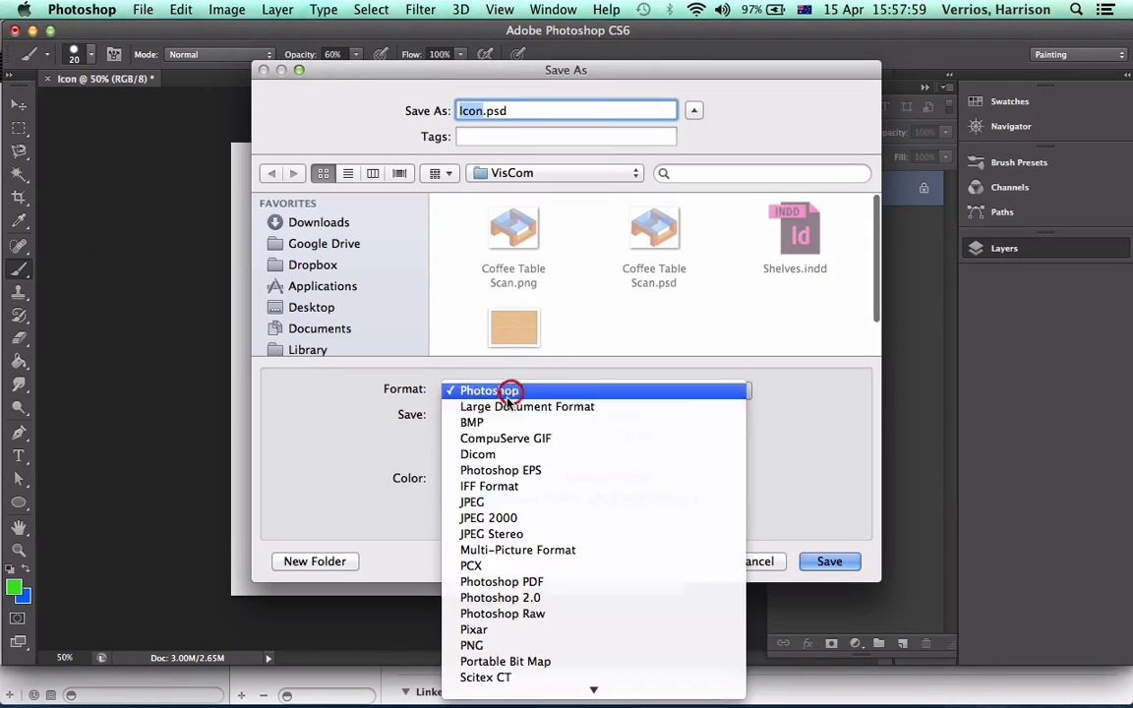
left_click(472, 646)
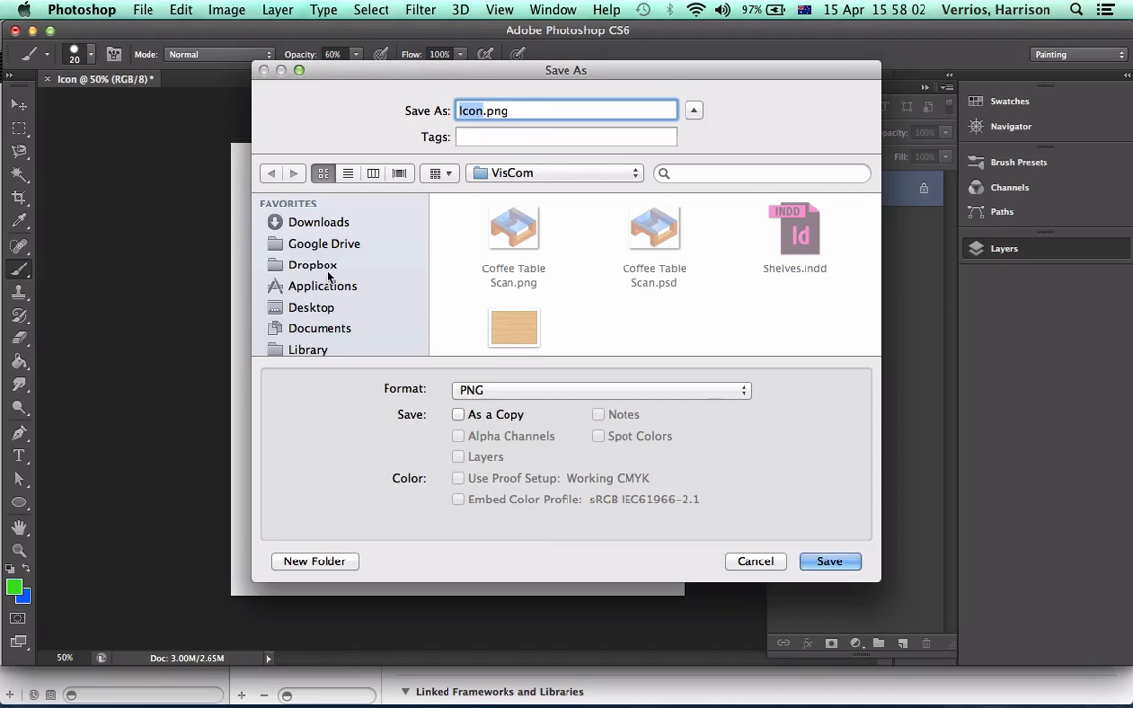
left_click(312, 307)
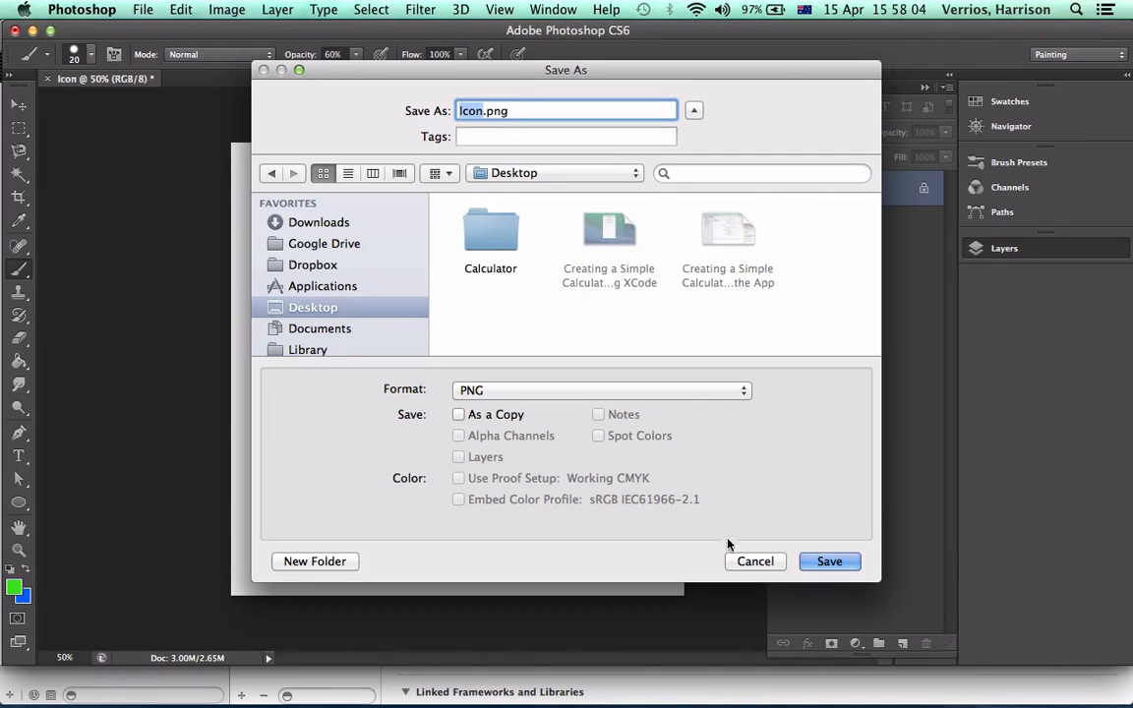
left_click(829, 561)
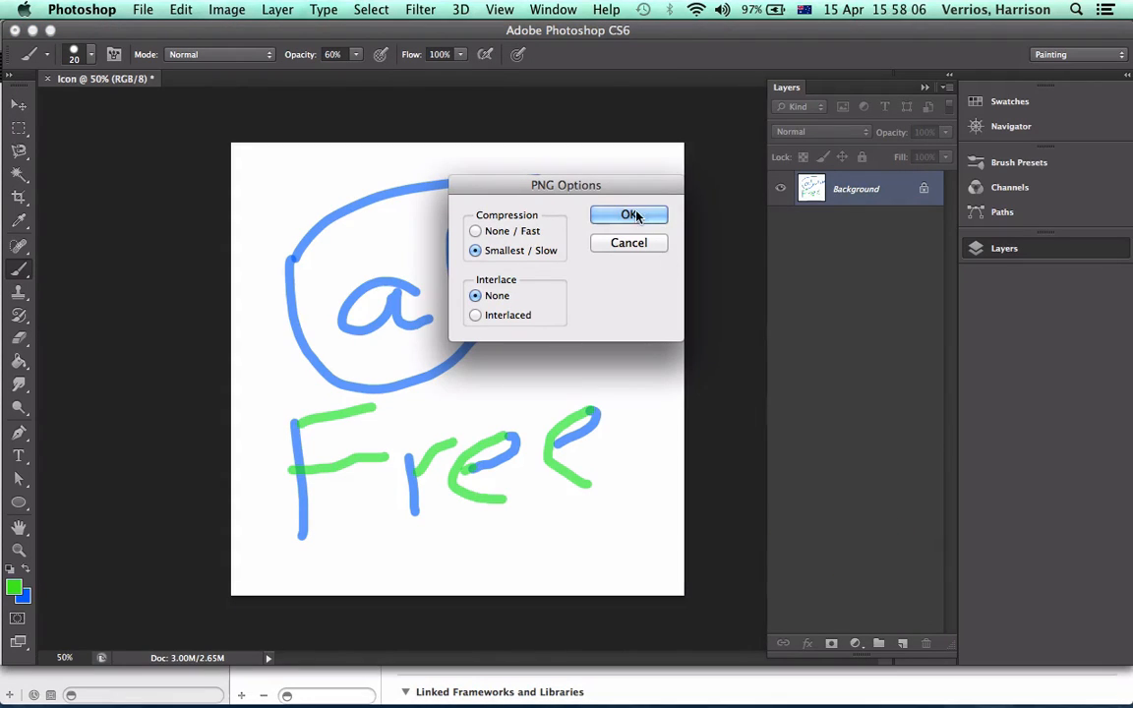
left_click(632, 215)
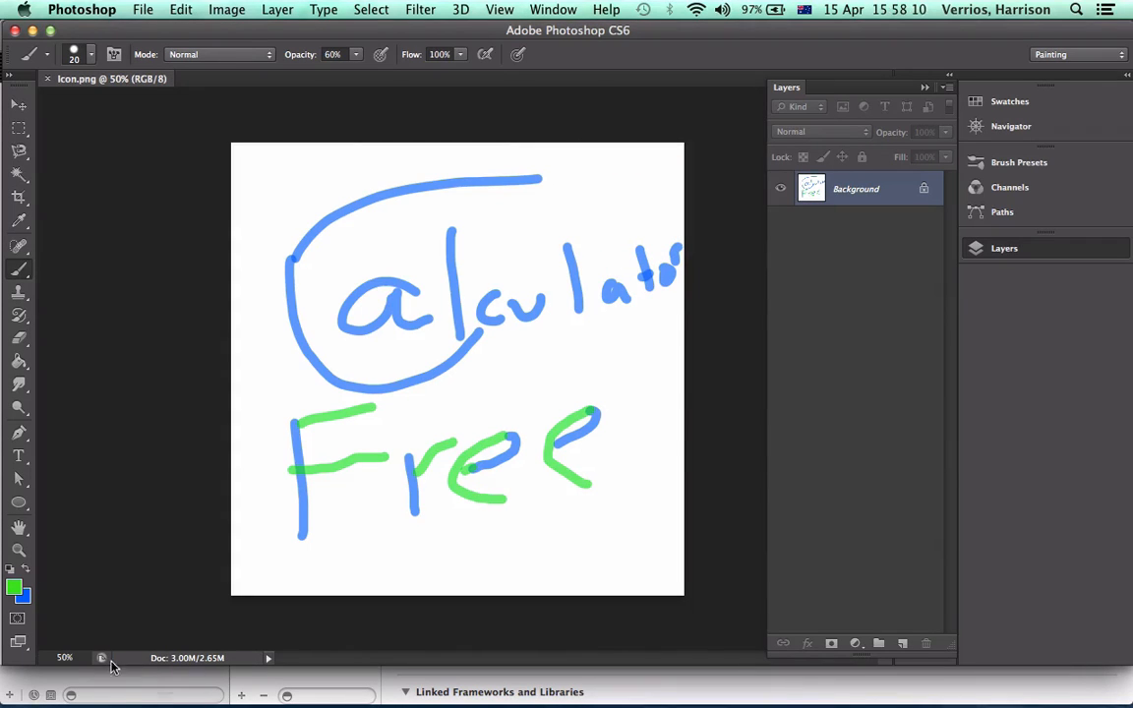
Switch to Chrome and check the requirements for the 3.5-Inch Retina Display Screenshots in the Uploads section
left_click(64, 686)
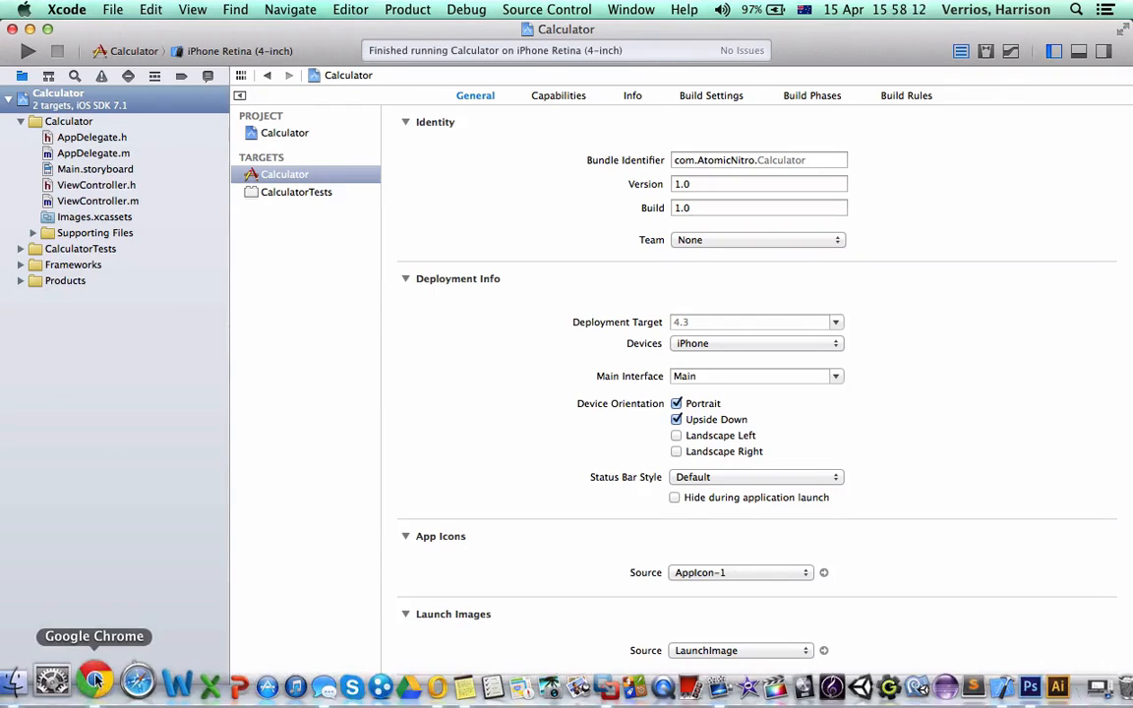
left_click(66, 678)
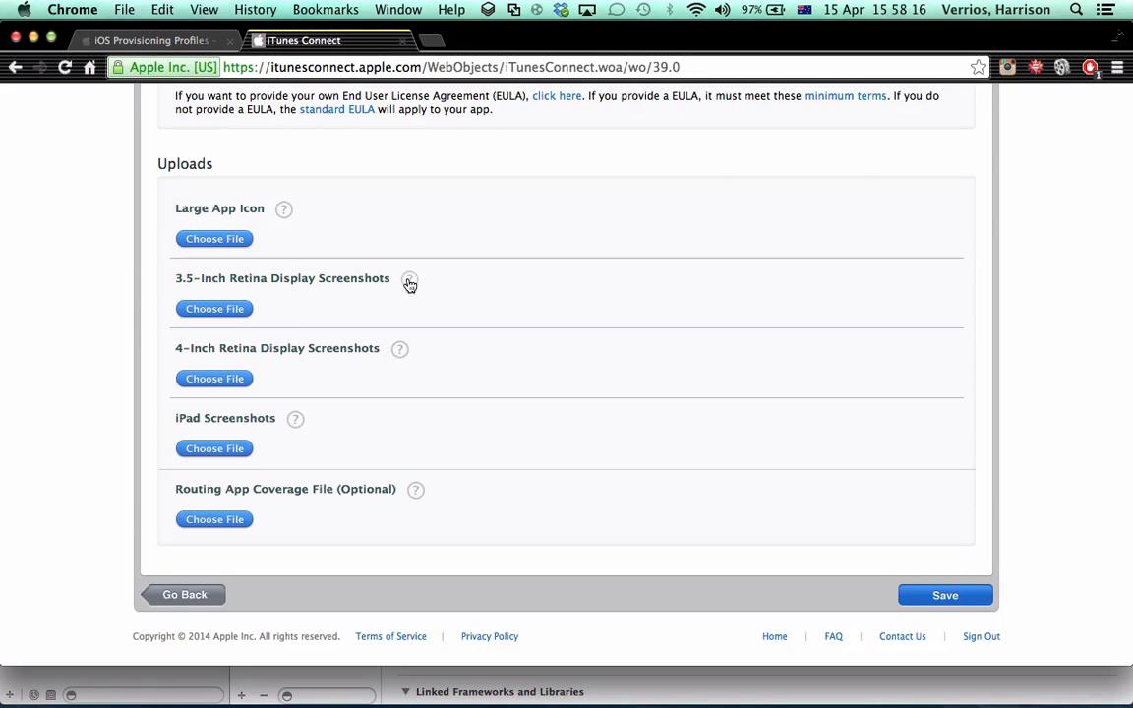
key("super+Tab")
key("super+Tab")
Switch to Photoshop and set up a new document 640 pixels wide and 960 pixels high
key("super+Tab")
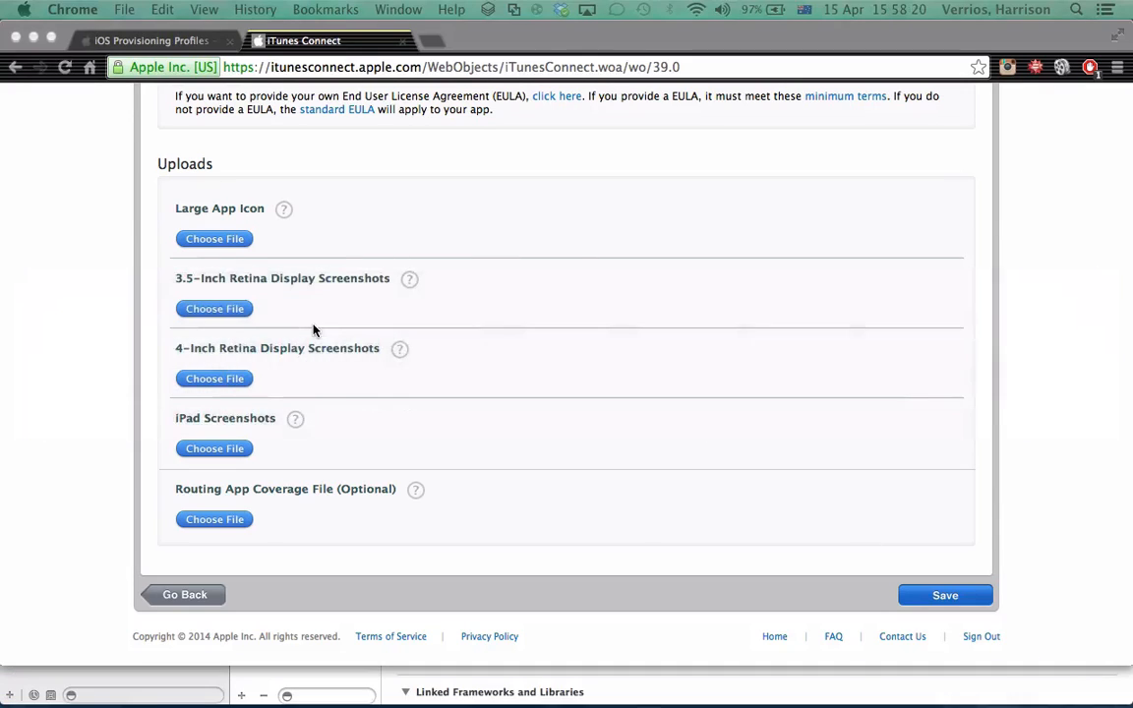
key("super+Tab")
key("super+Tab")
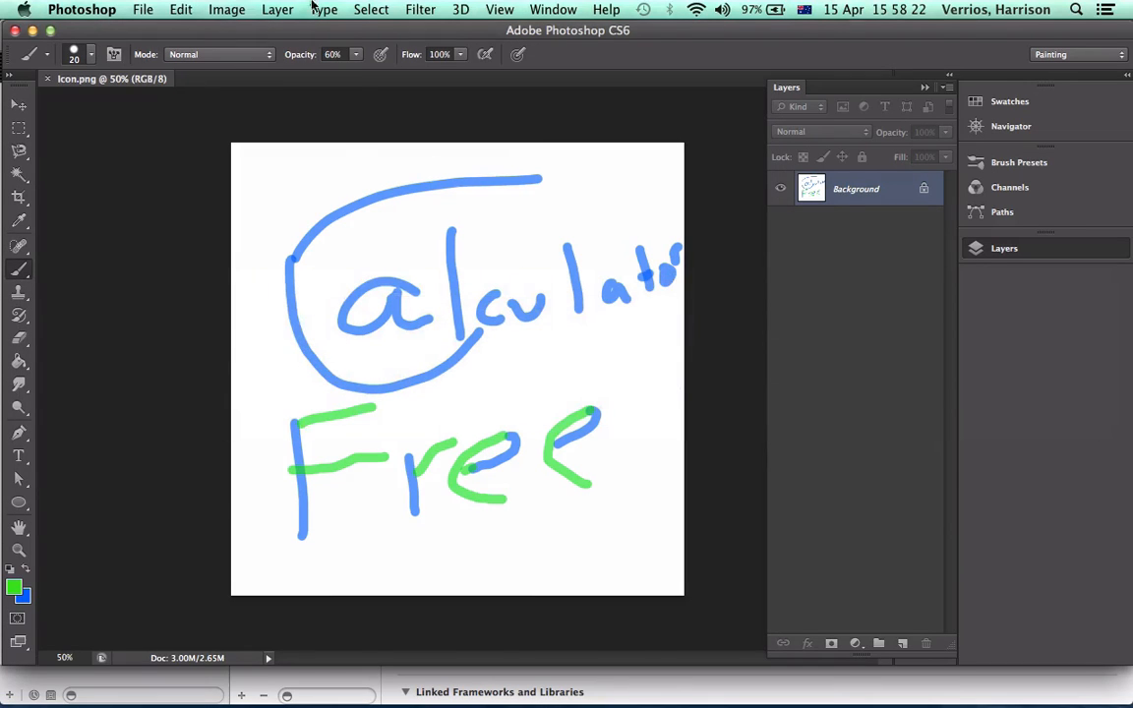
left_click(142, 9)
left_click(155, 68)
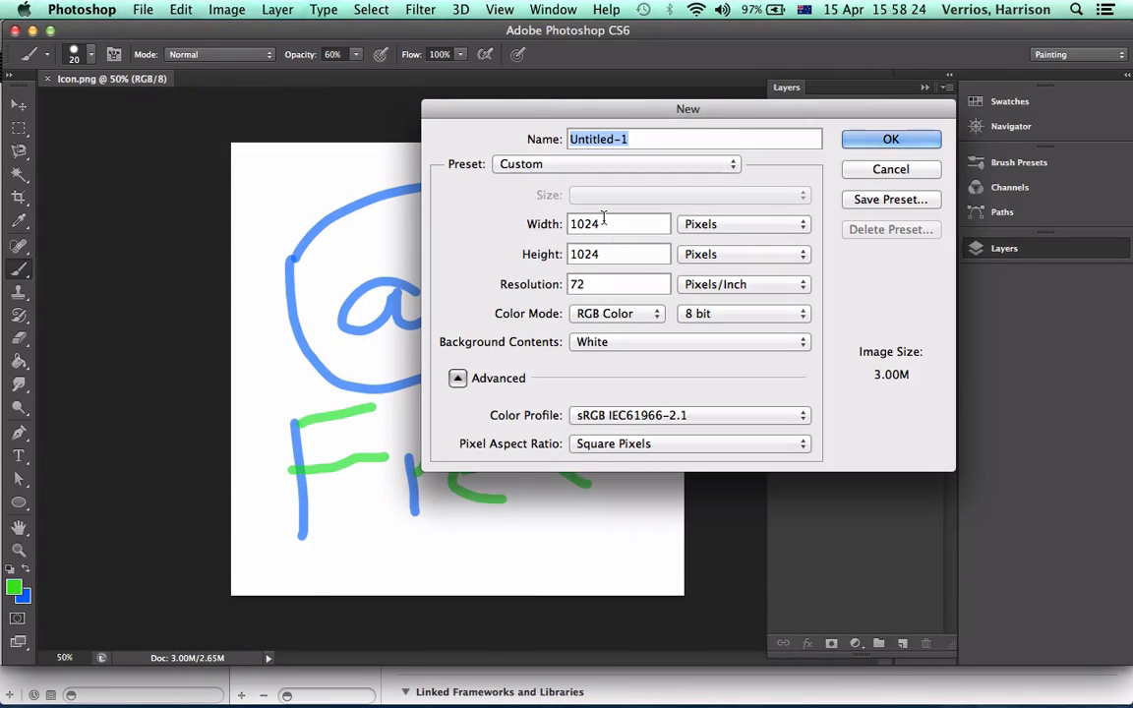
key("Tab")
left_click(410, 190)
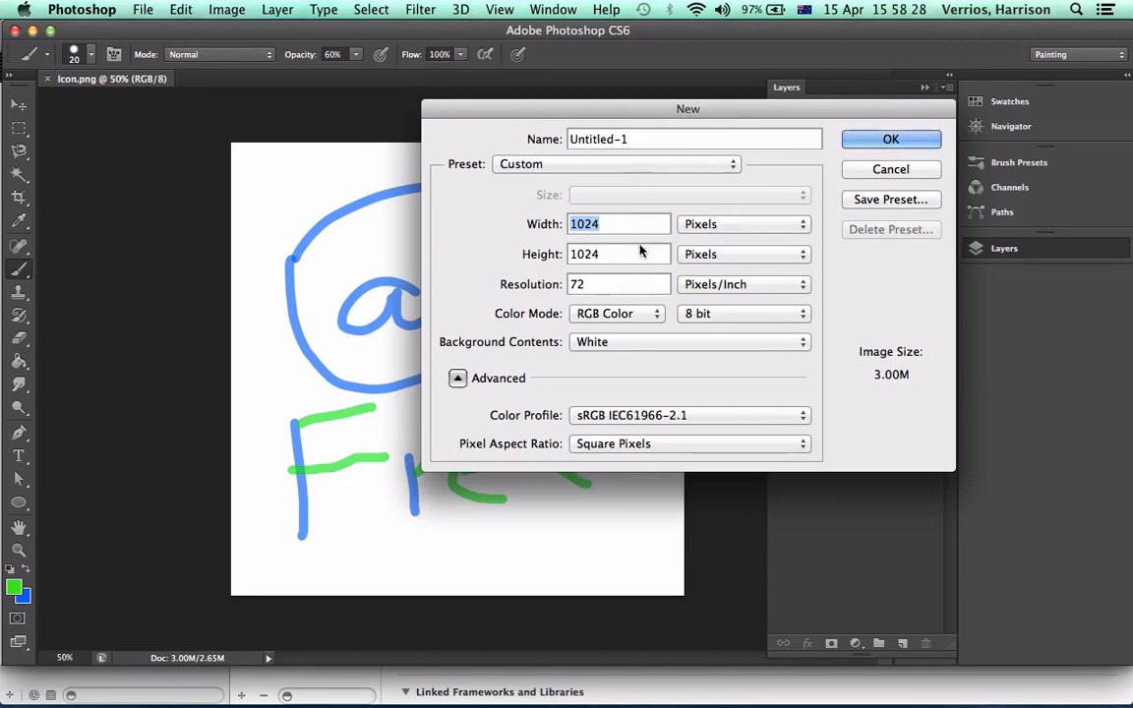
left_click(575, 244)
left_click(527, 254)
type("960")
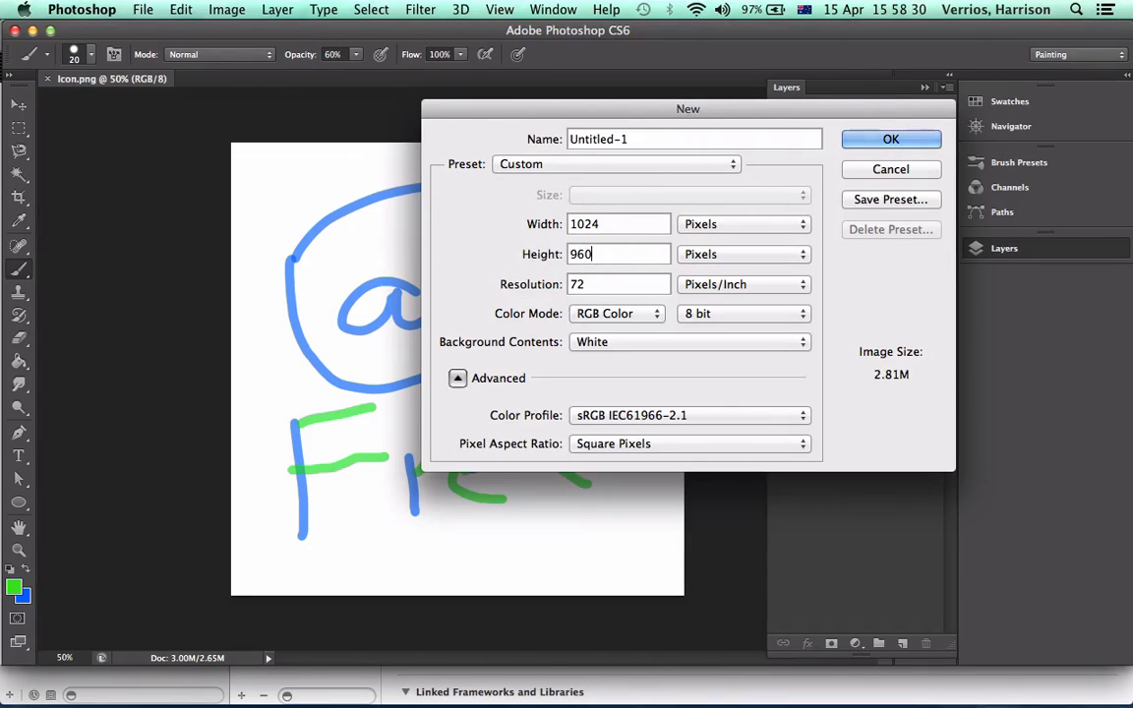
left_click(541, 222)
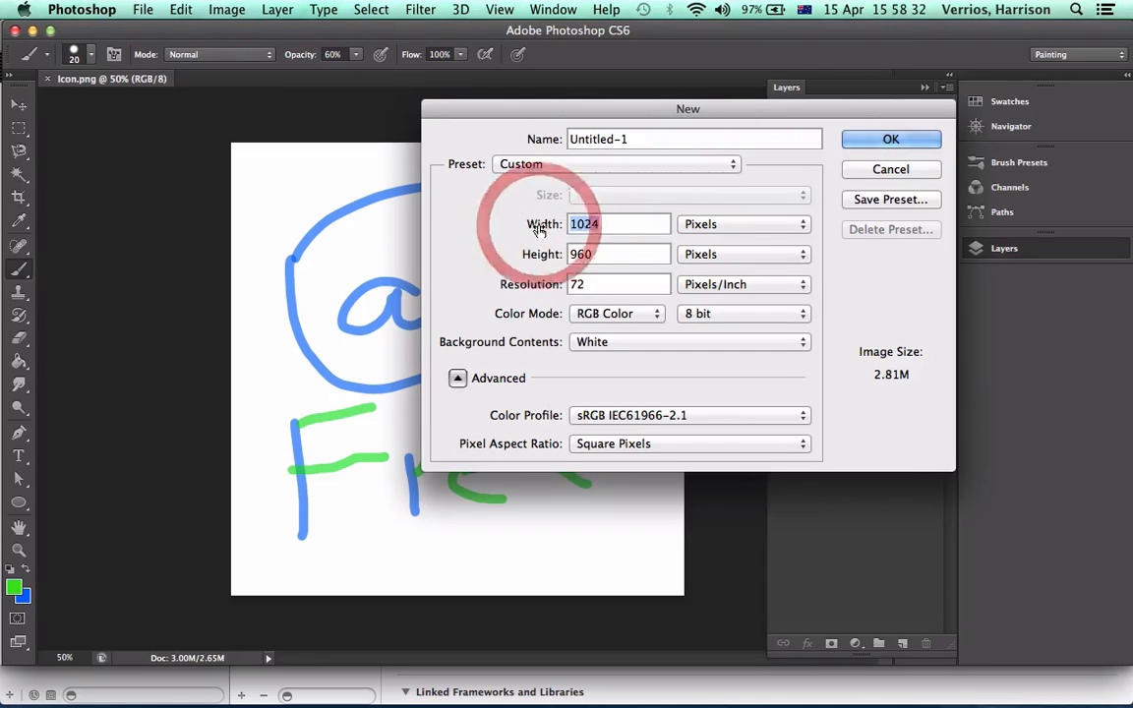
type("640")
Name the new document 3-5inch and create it
left_click(544, 139)
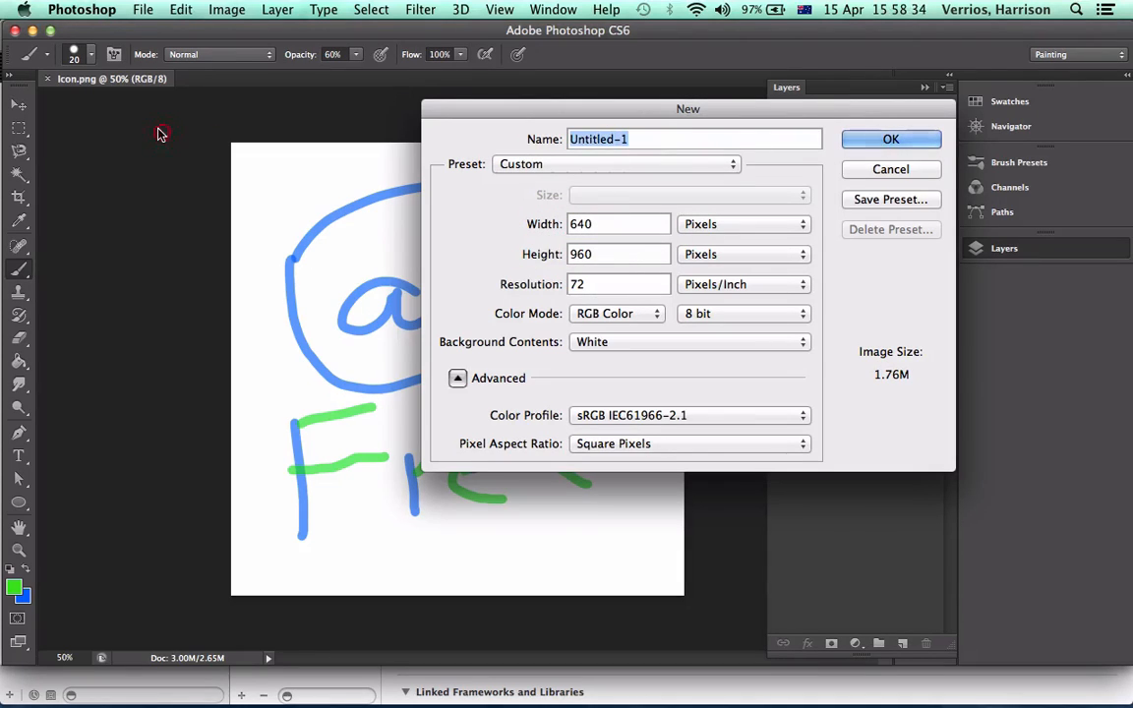
type("3-4")
key("BackSpace")
type("5")
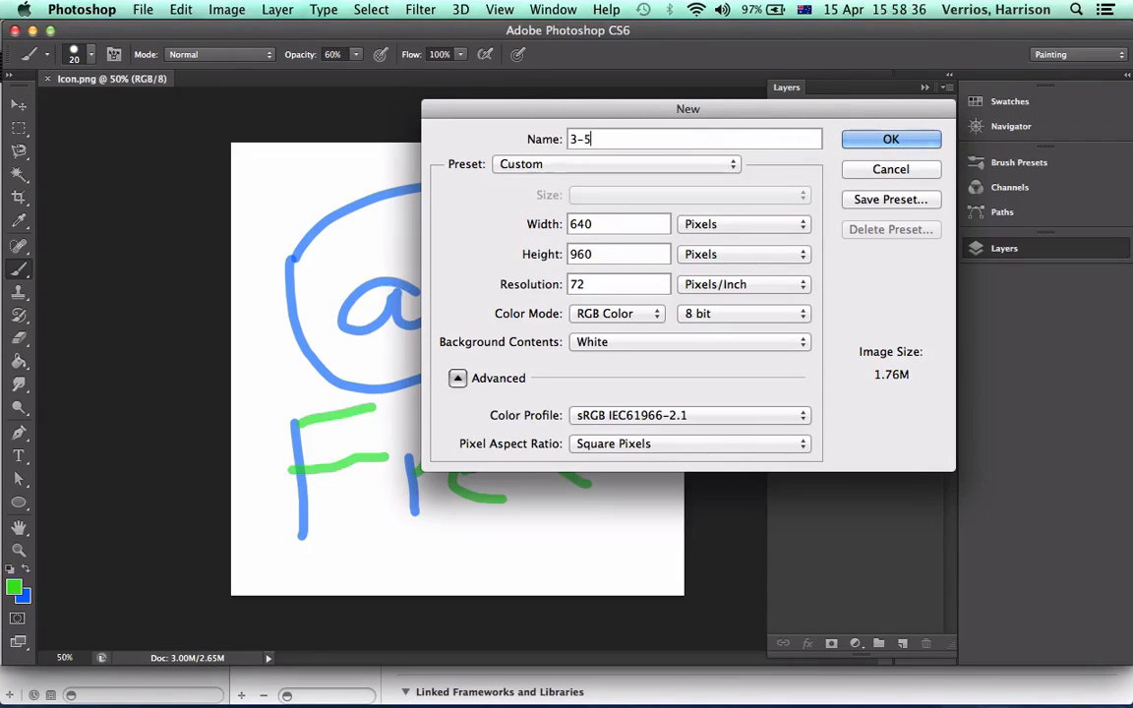
type("inch")
key("Return")
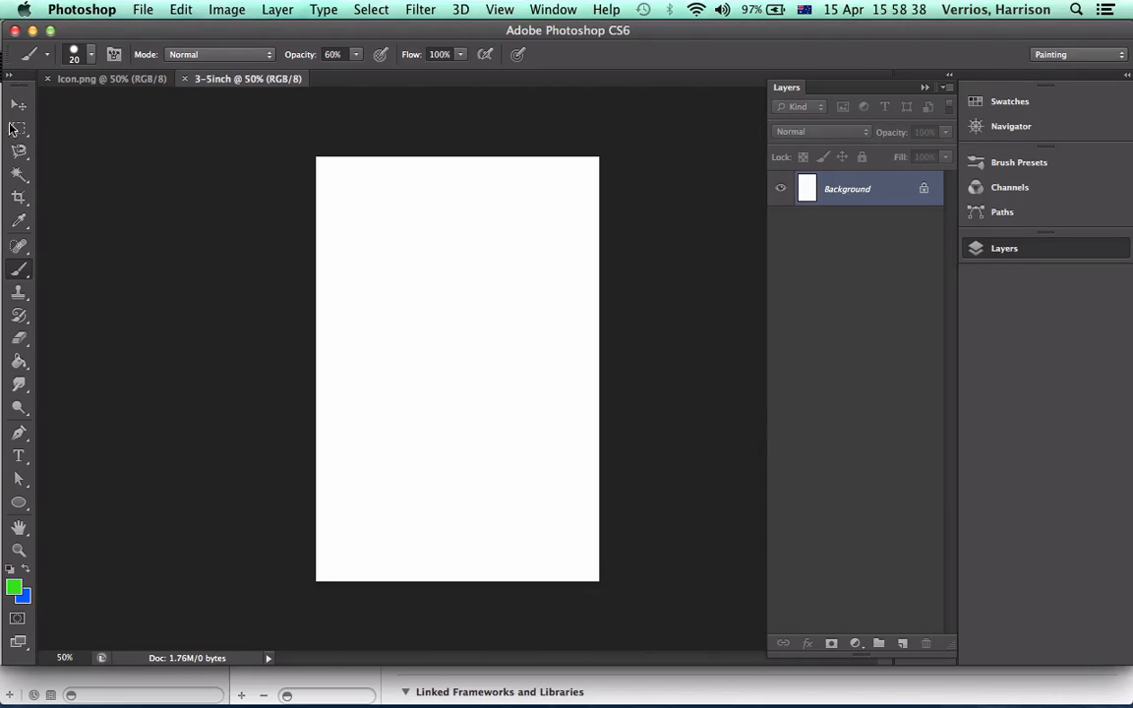
Scribble green Brush strokes diagonally across the blank 3-5inch canvas, and close the Photoshop window without saving
mouse_move(330, 161)
left_mouse_down()
mouse_move(280, 260)
mouse_move(333, 364)
mouse_move(566, 313)
mouse_move(488, 507)
mouse_move(515, 512)
left_mouse_up()
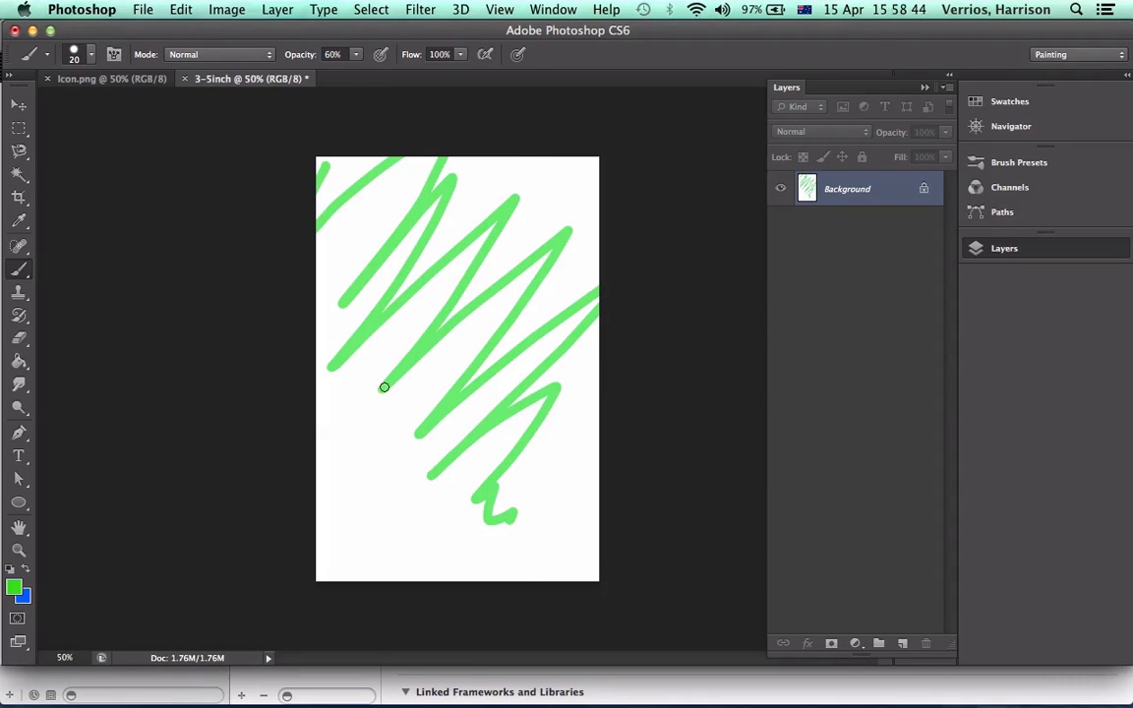
mouse_move(384, 387)
left_mouse_down()
mouse_move(341, 428)
mouse_move(390, 389)
mouse_move(523, 208)
mouse_move(467, 407)
mouse_move(457, 528)
mouse_move(568, 543)
mouse_move(573, 565)
left_mouse_up()
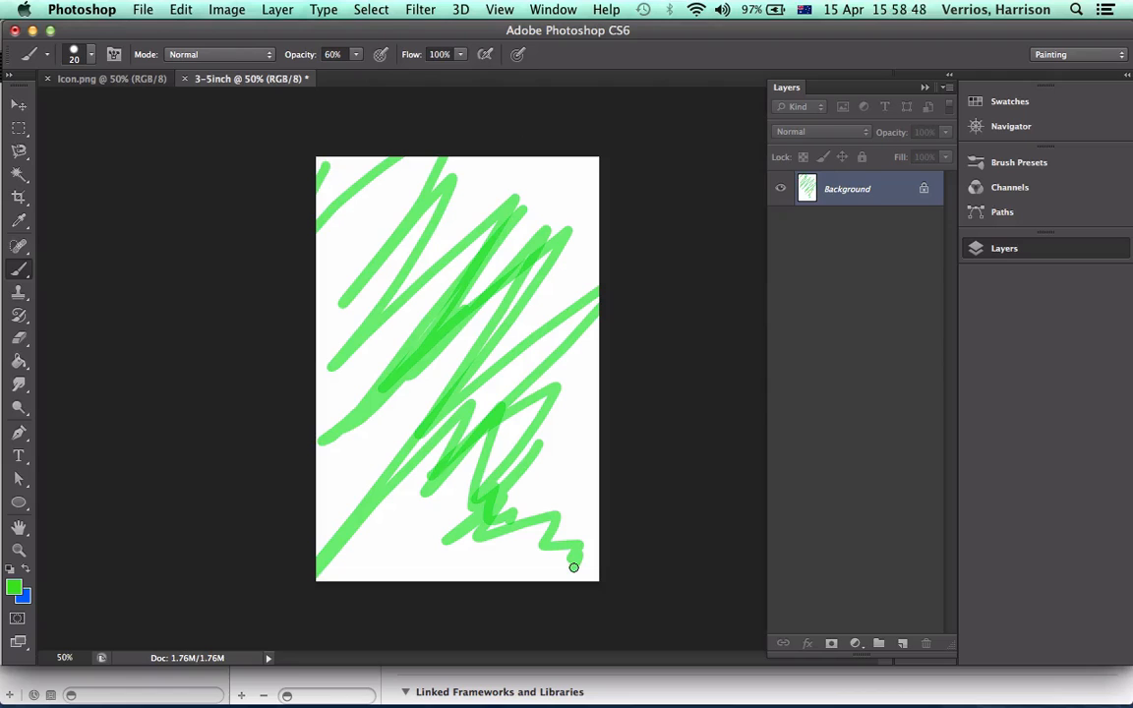
left_click(15, 30)
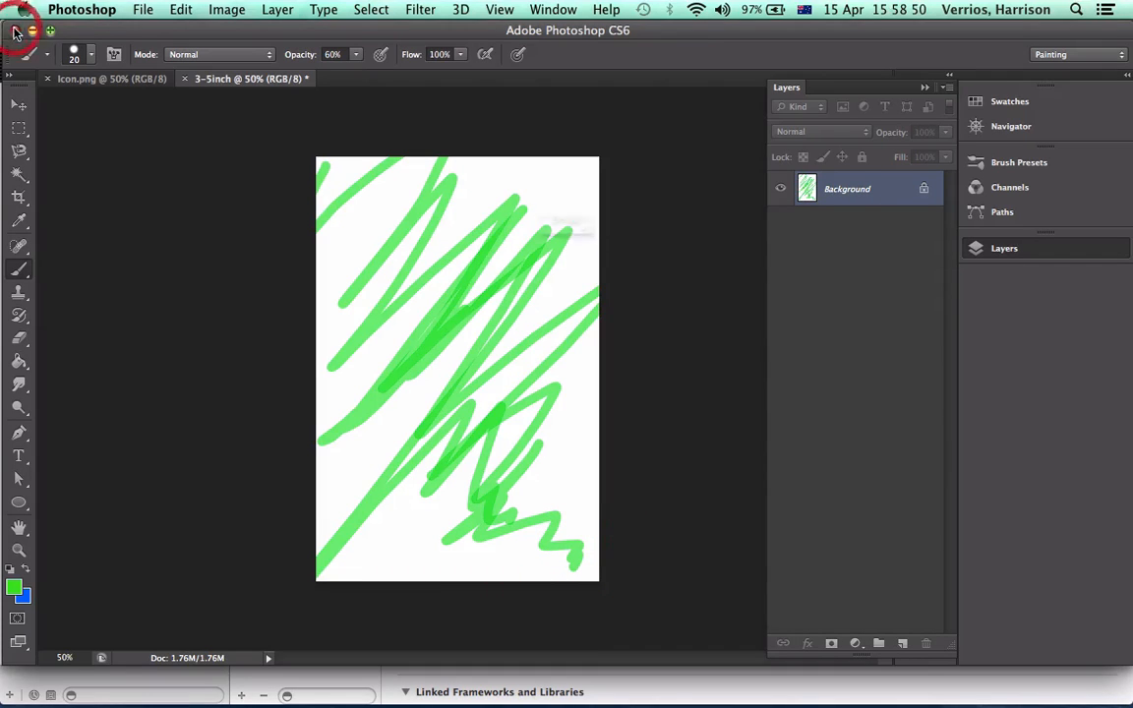
left_click(486, 263)
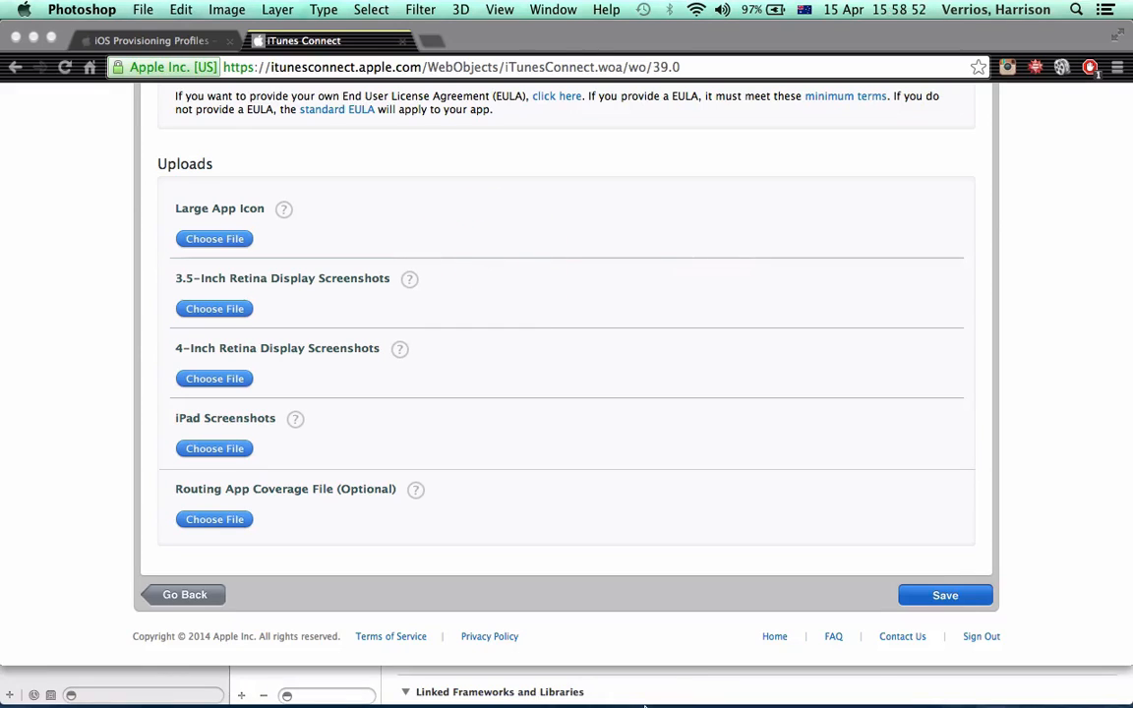
Switch to Xcode and run the Calculator project on the iPhone Retina (3.5-inch) simulator
mouse_move(621, 704)
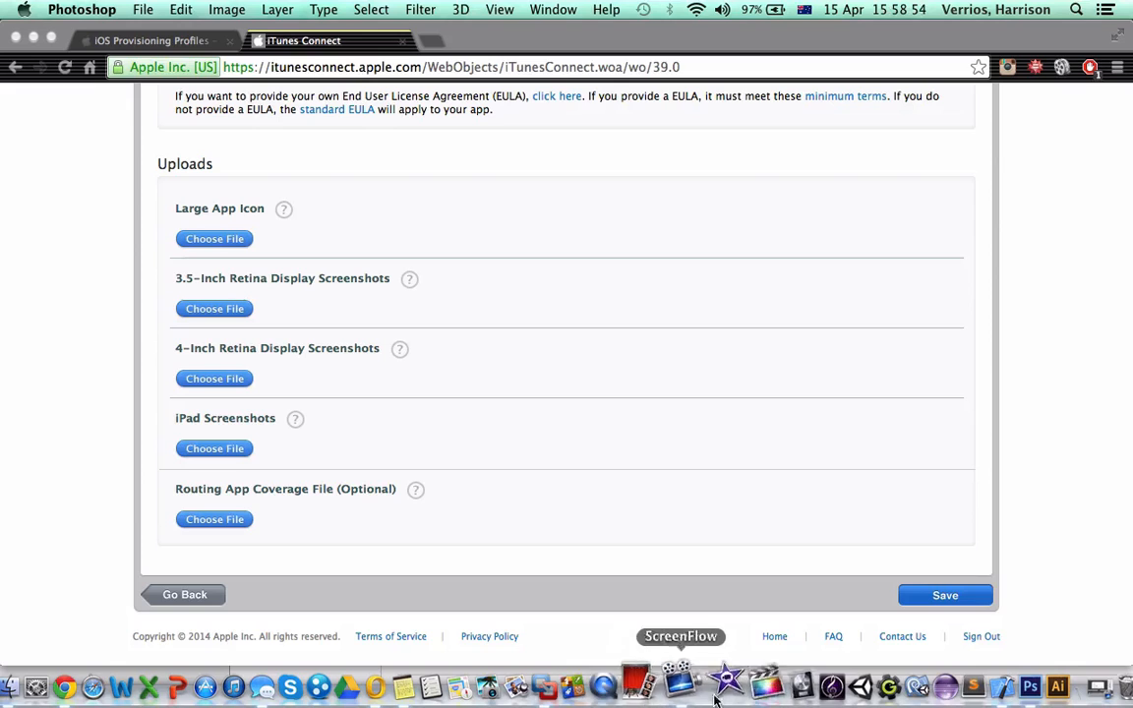
left_click(966, 678)
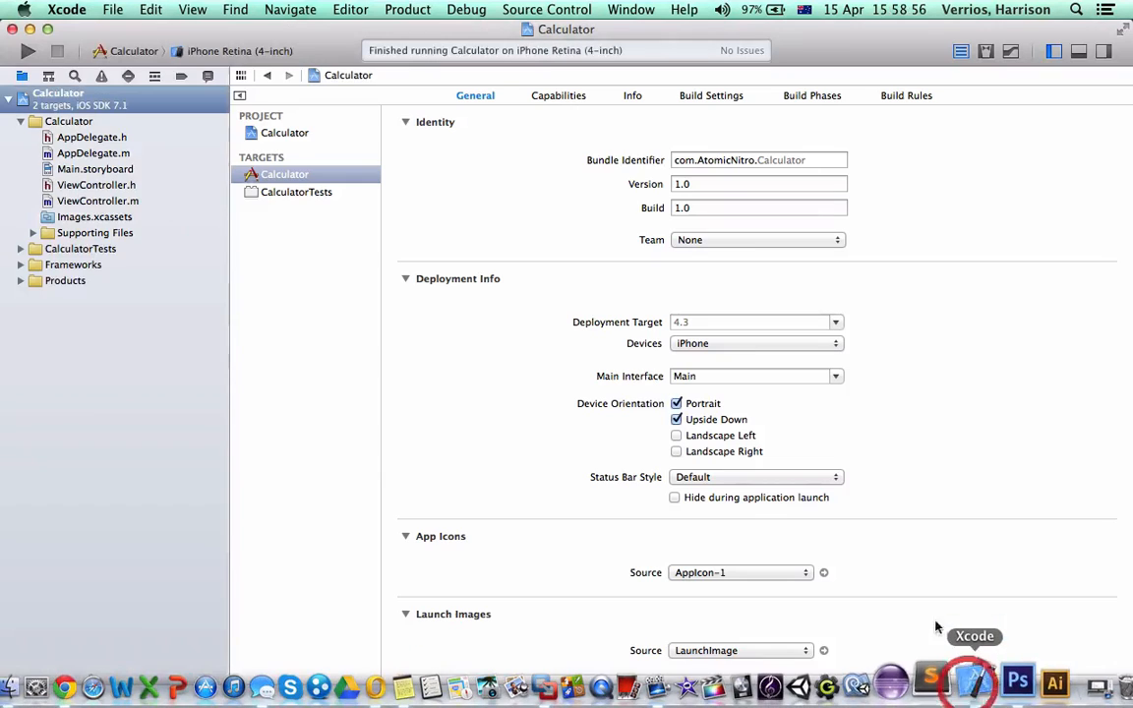
left_click(251, 47)
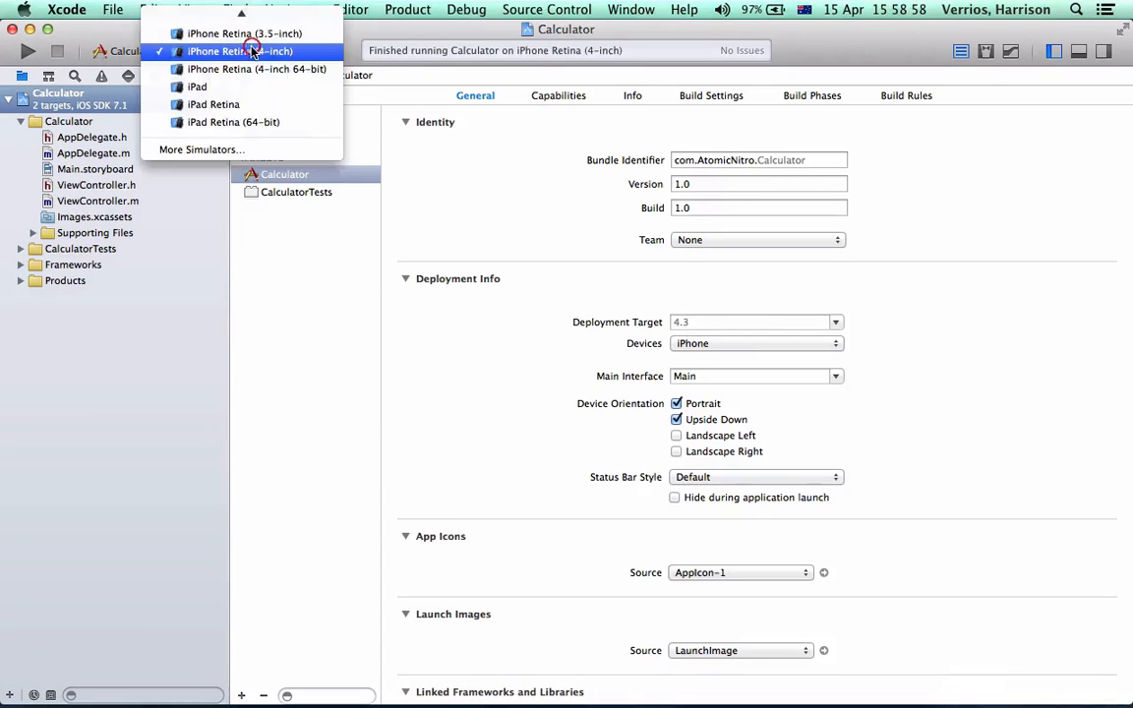
left_click(264, 33)
left_click(28, 50)
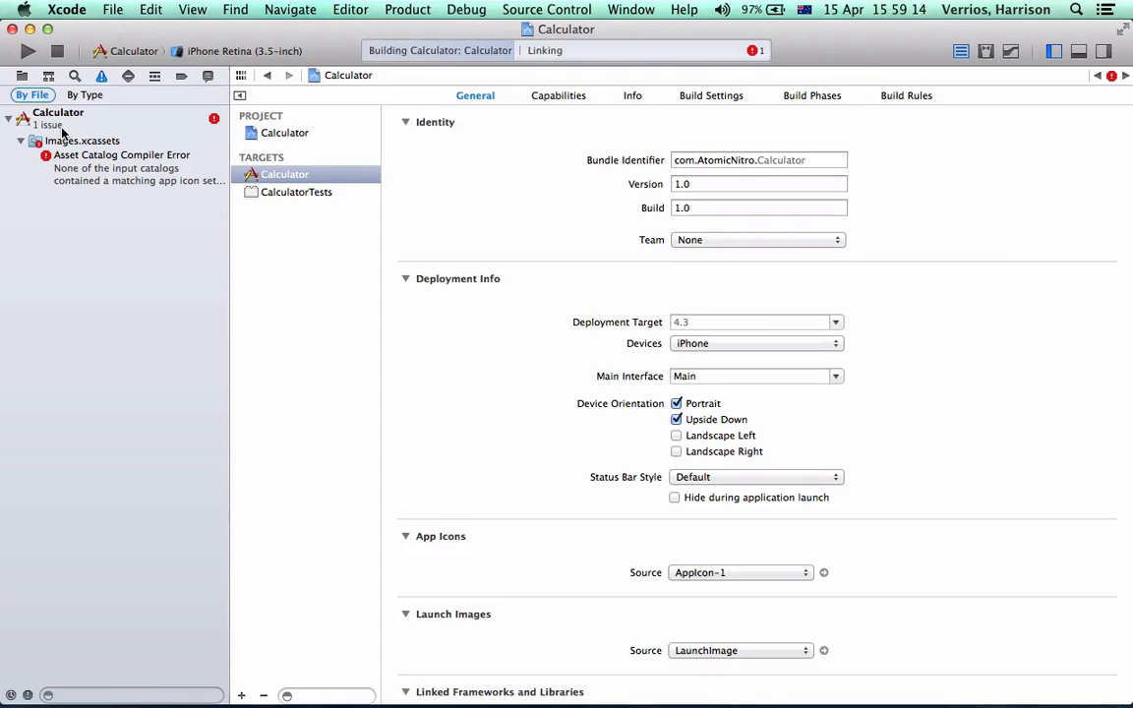
Set the app icons source to not use asset catalogs and run the Calculator project again
scroll(501, 329, "down", 3)
left_click(735, 466)
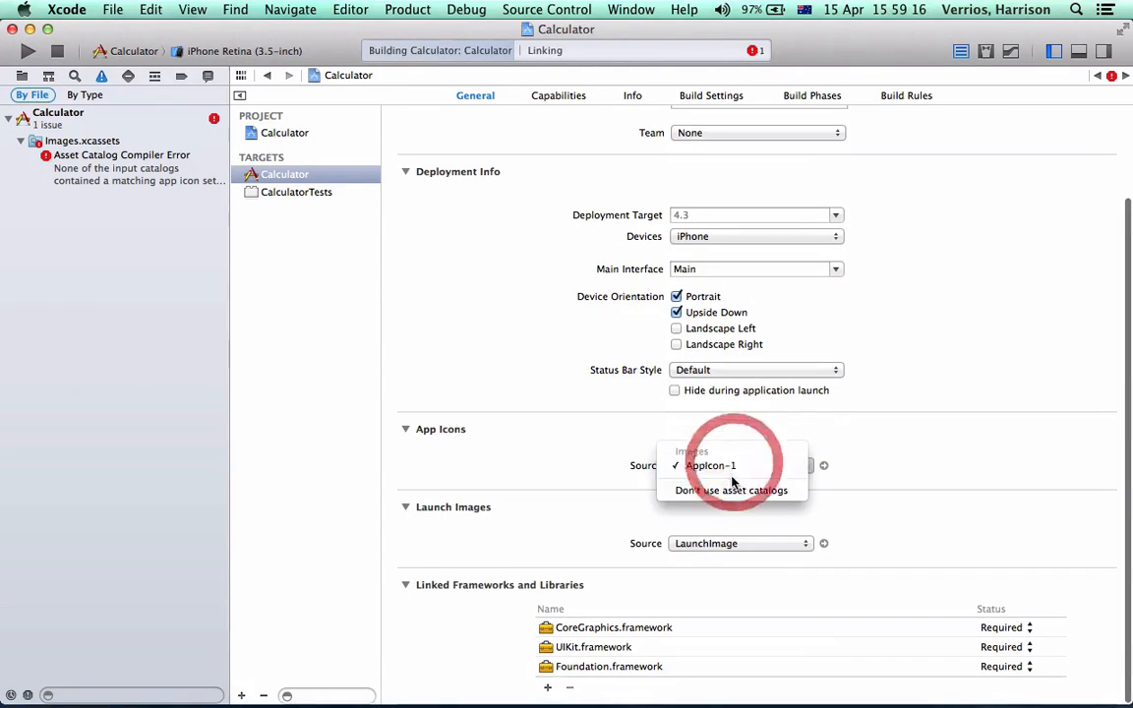
left_click(727, 492)
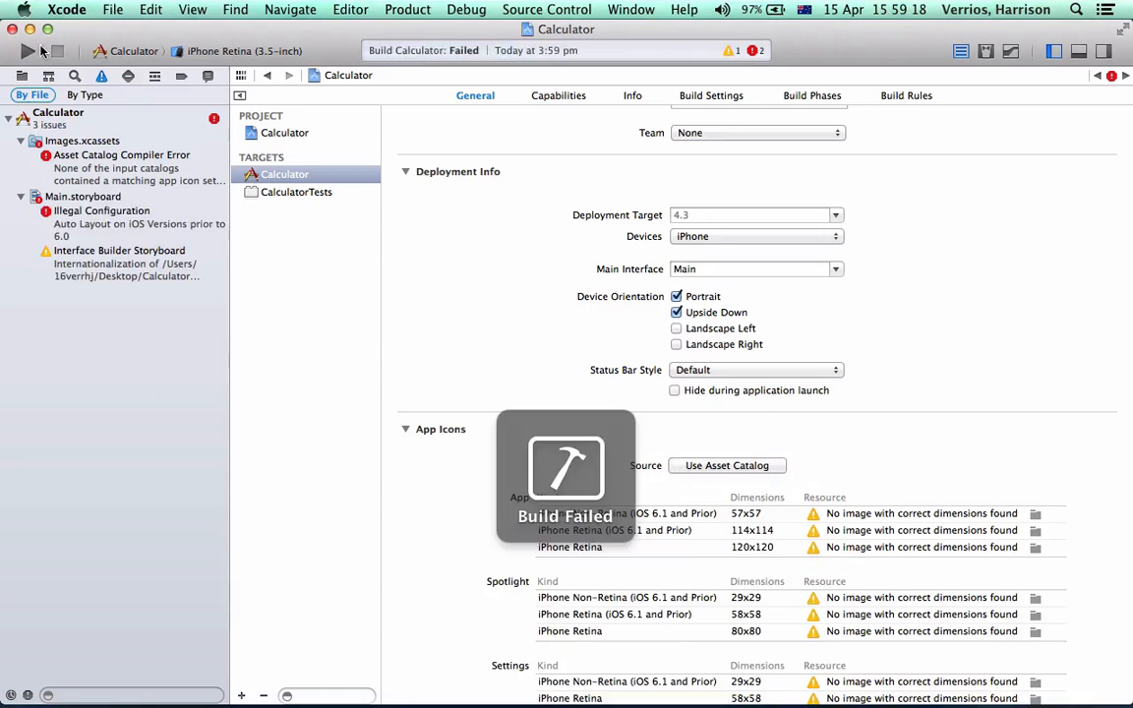
left_click(27, 50)
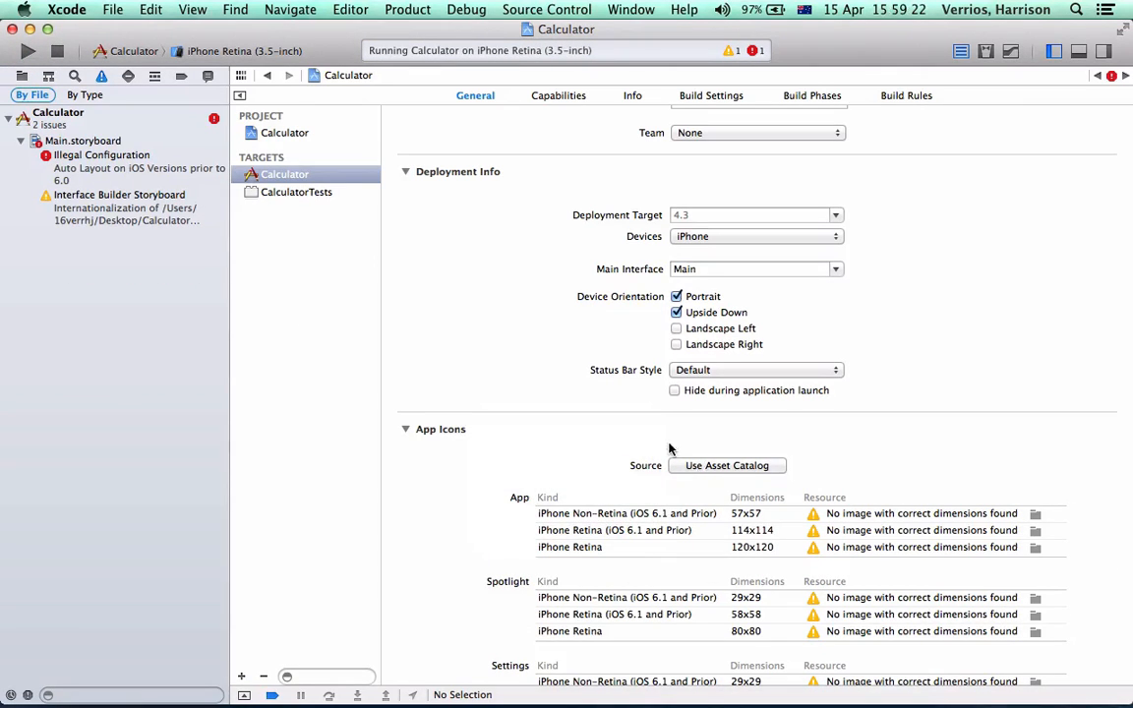
Set the Calculator project's iOS Deployment Target to 6.0 and rerun the app, replacing the running instance
scroll(665, 462, "up", 3)
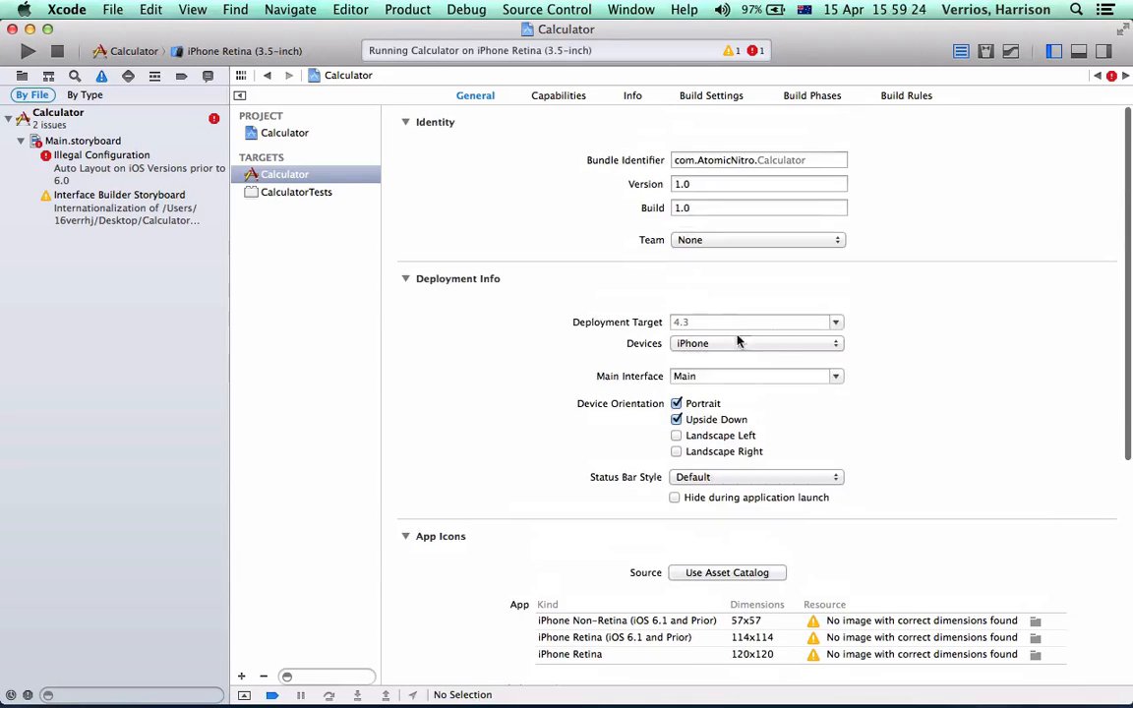
left_click(551, 95)
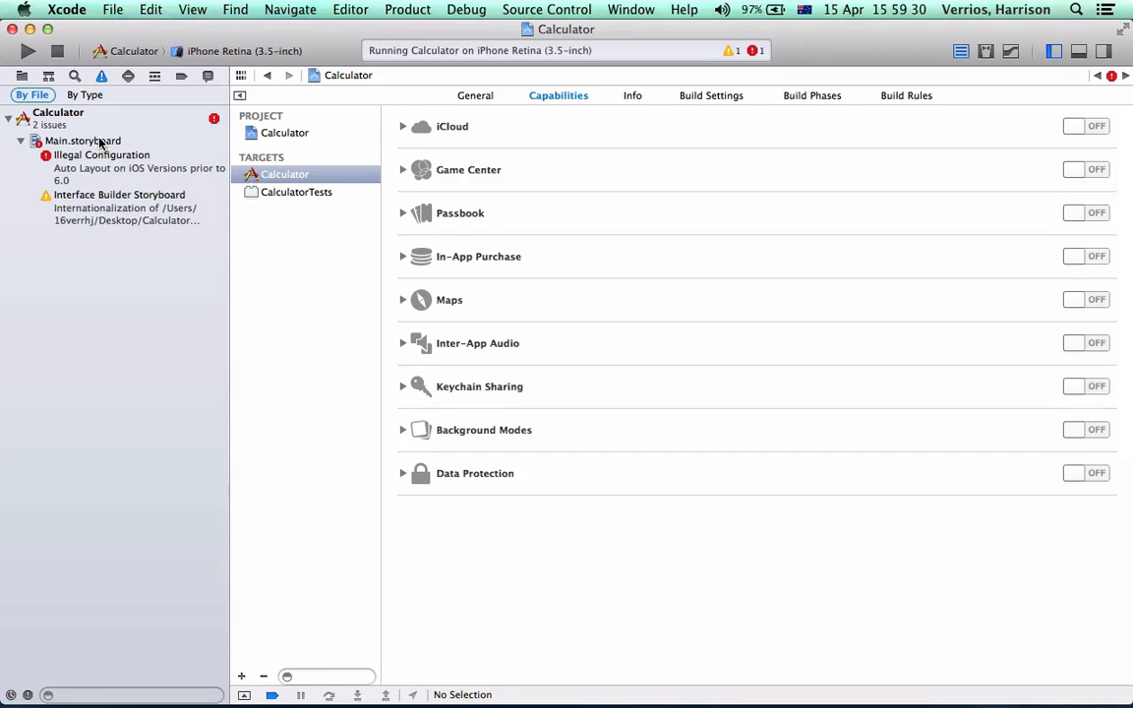
left_click(473, 96)
left_click(292, 135)
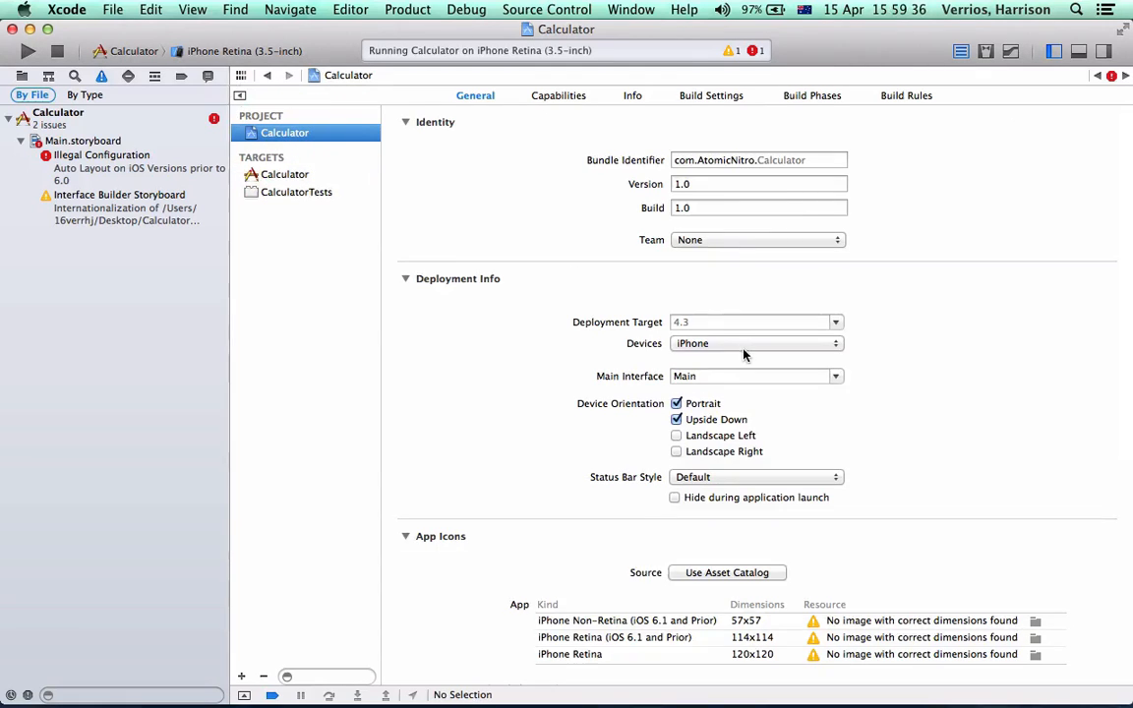
left_click(622, 156)
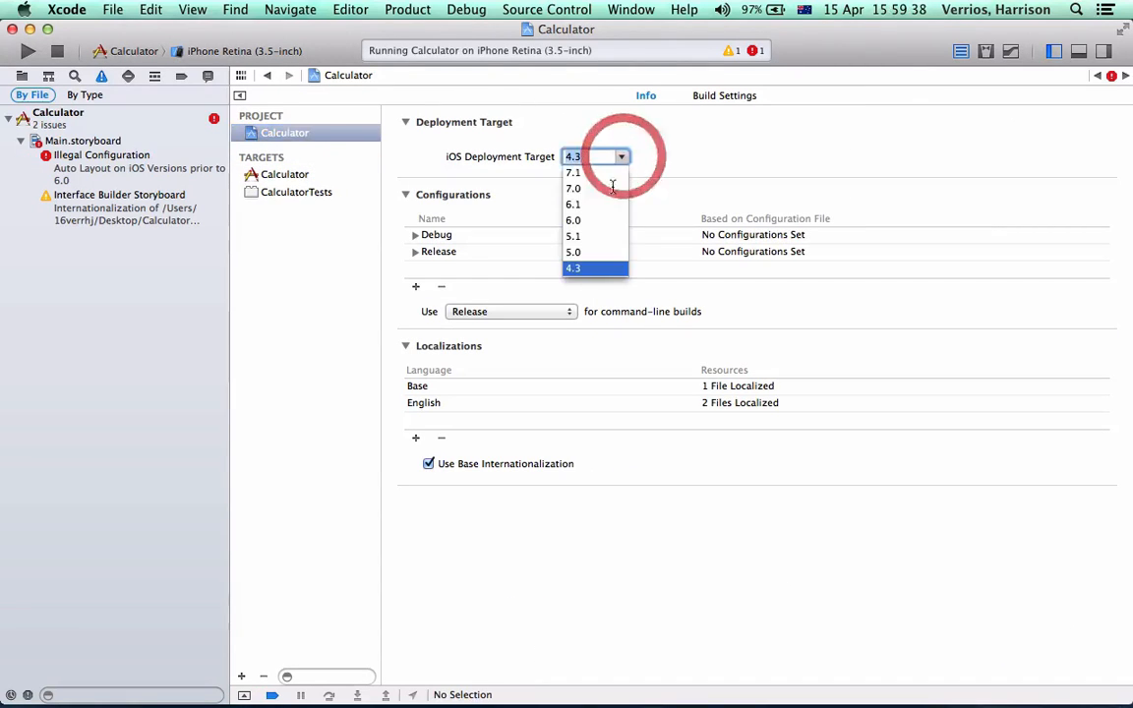
left_click(588, 220)
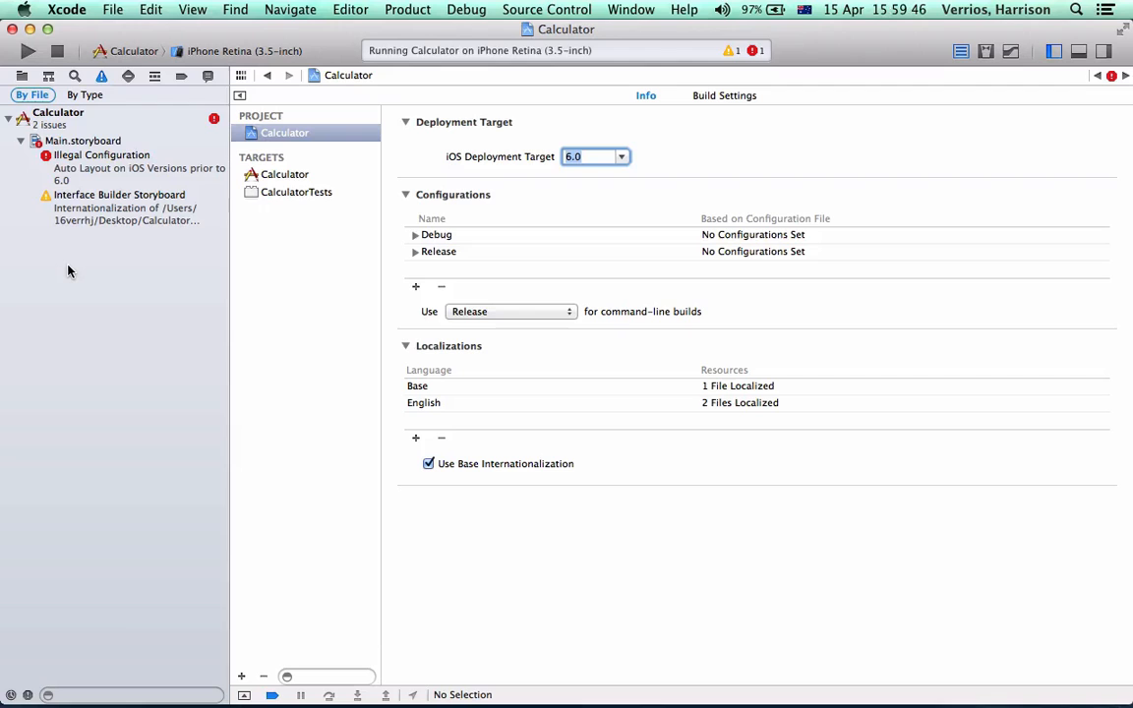
left_click(27, 50)
left_click(714, 178)
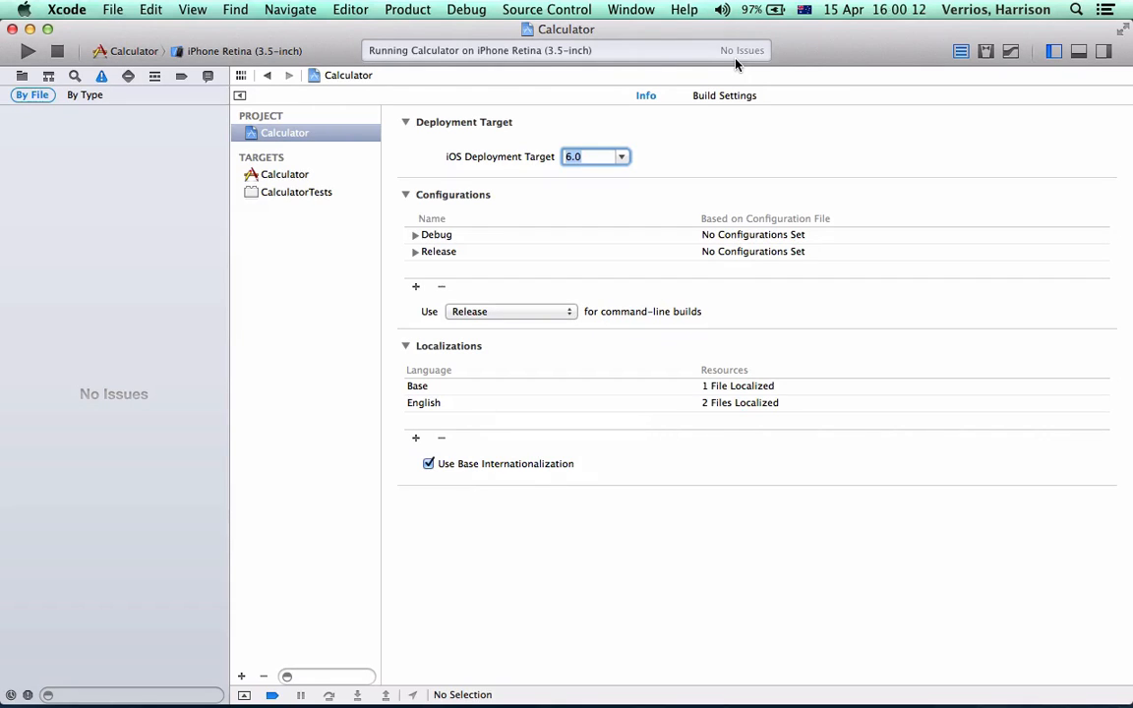
Switch to the iOS Simulator to check its Save Screen Shot option, and stop the running Calculator app
mouse_move(941, 678)
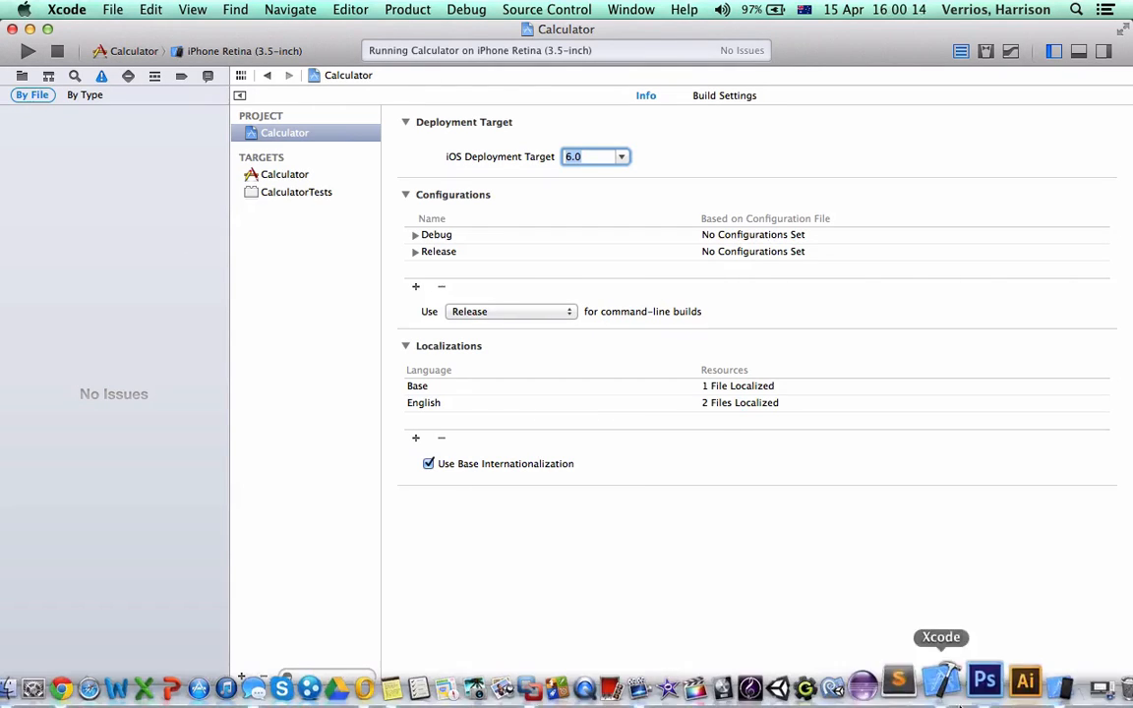
left_click(1048, 678)
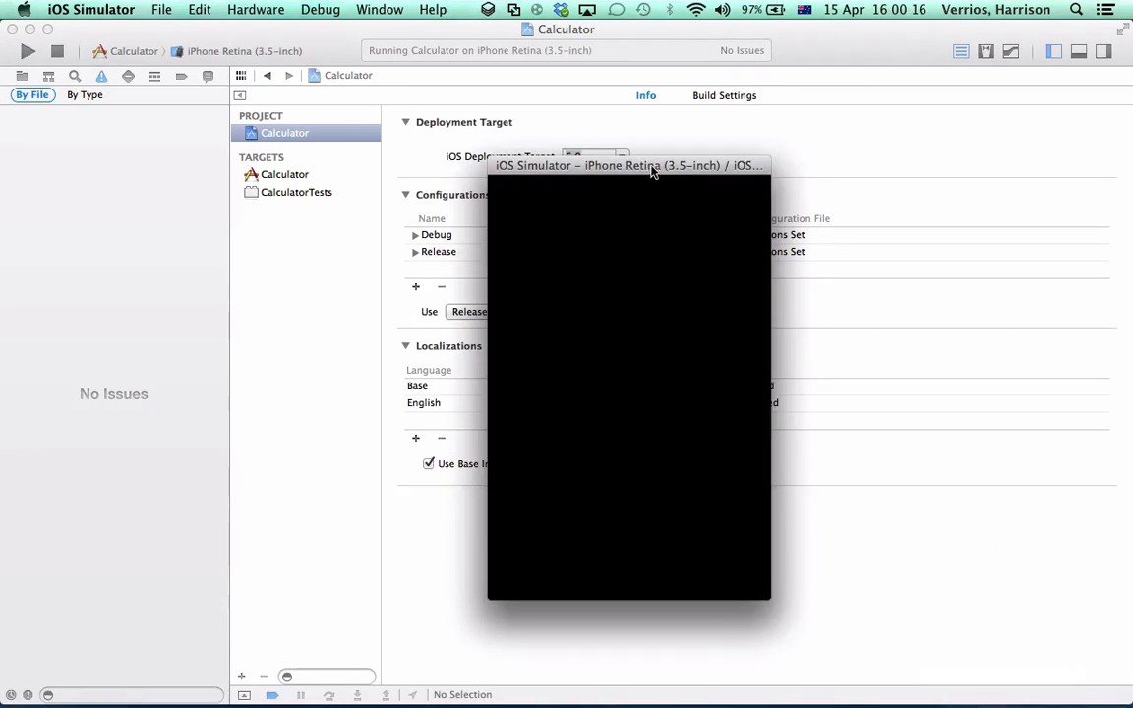
left_click_drag(652, 163, 527, 129)
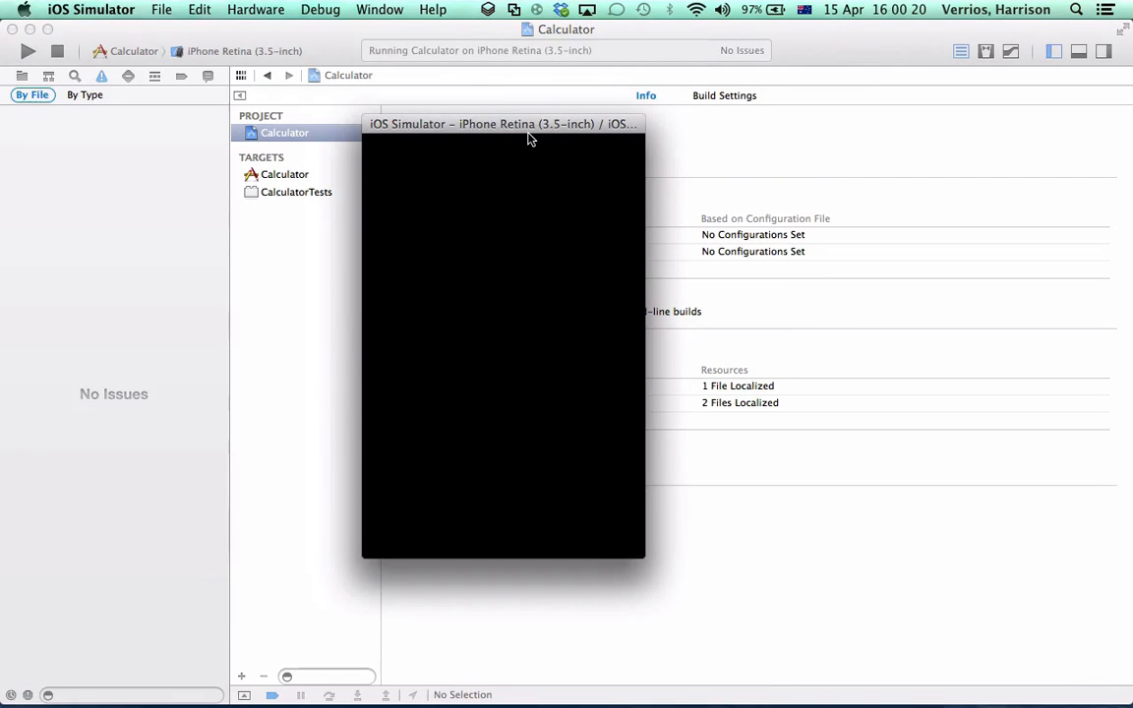
left_click(159, 9)
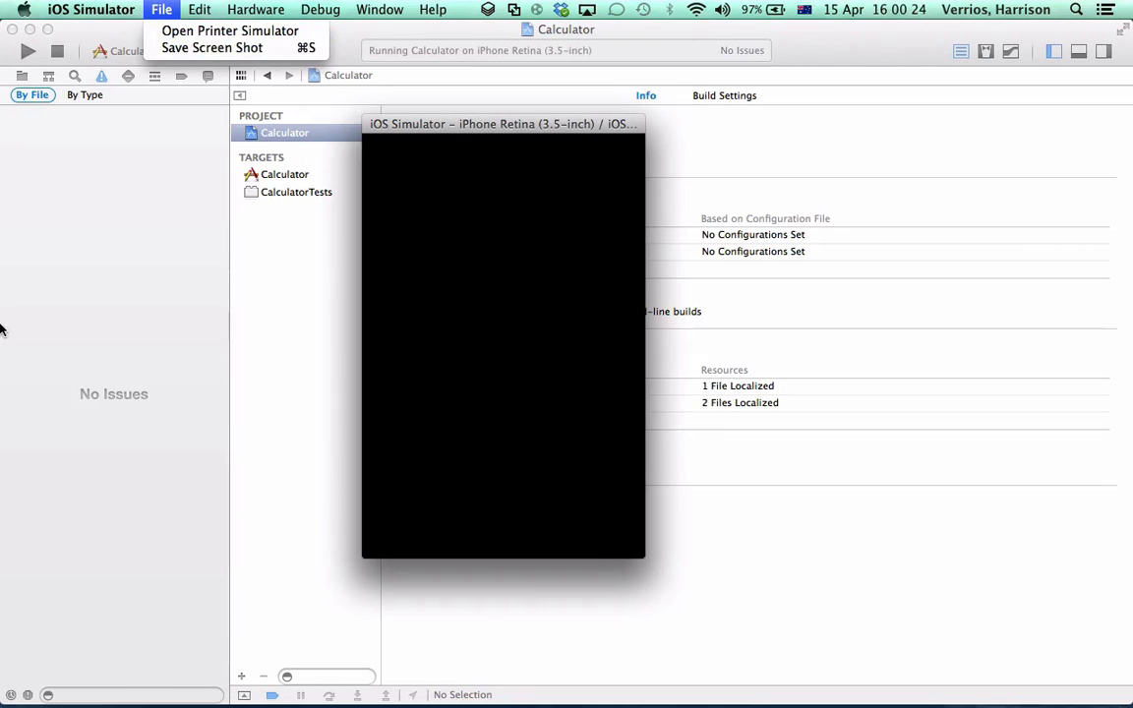
left_click(539, 124)
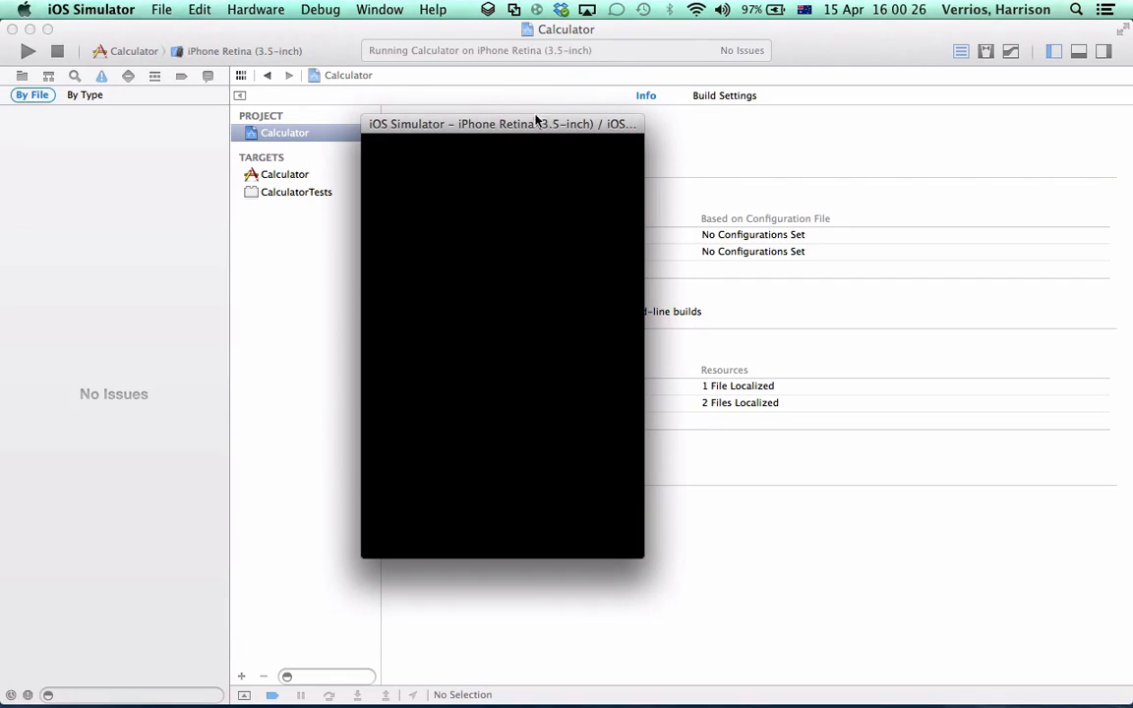
left_click(51, 47)
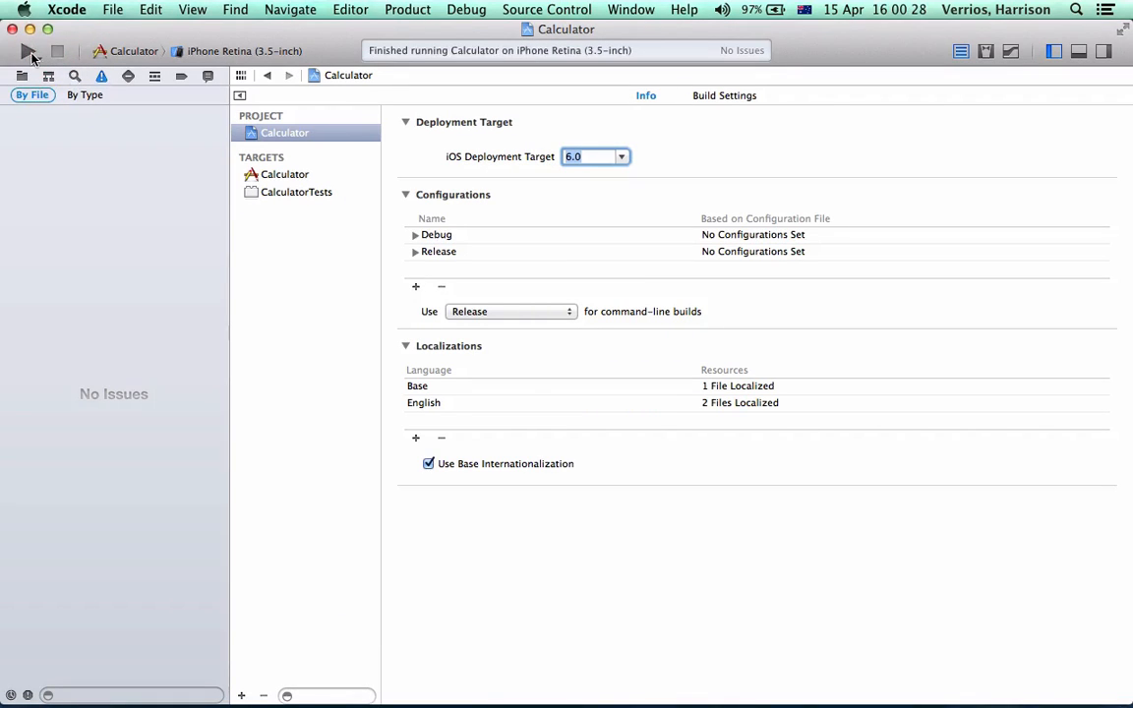
Run the Calculator app on the iPhone Retina (4-inch) simulator and save a screen shot of its main screen
left_click(30, 55)
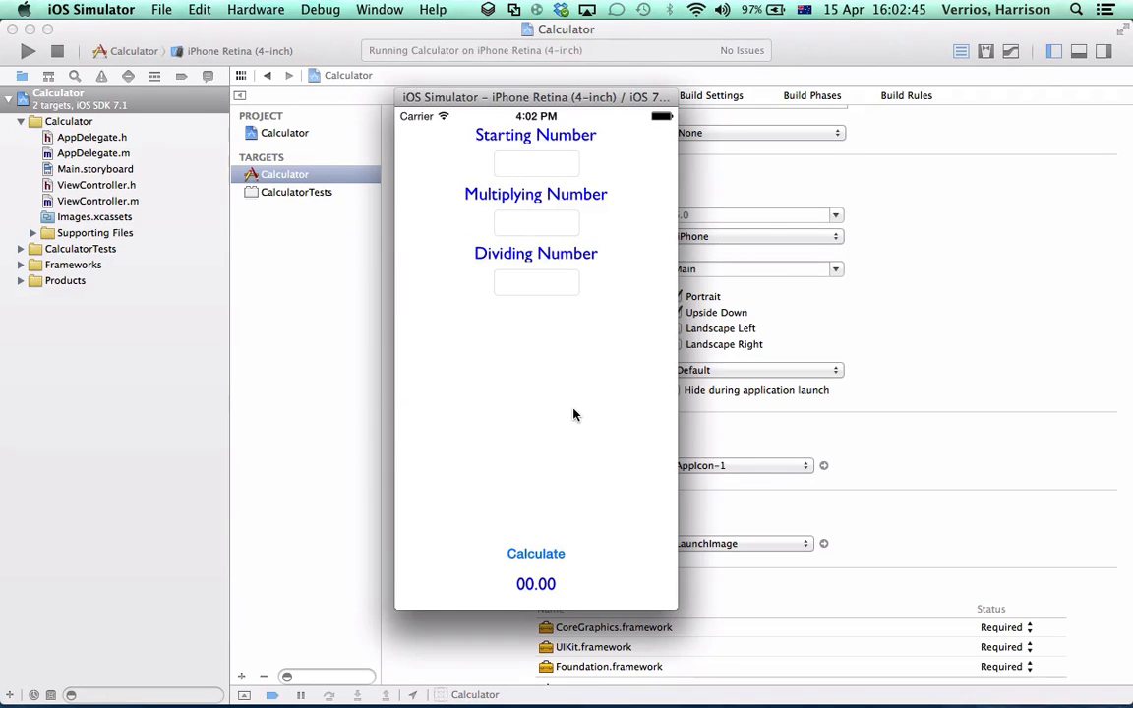
left_click_drag(432, 95, 404, 97)
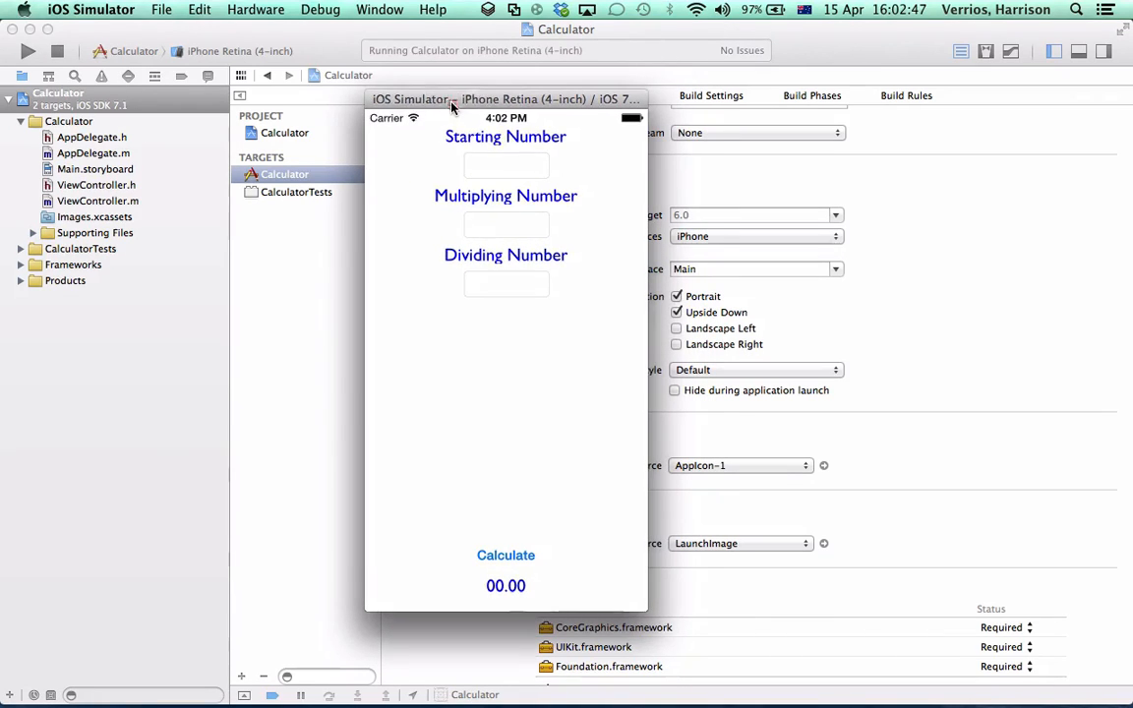
left_click(157, 9)
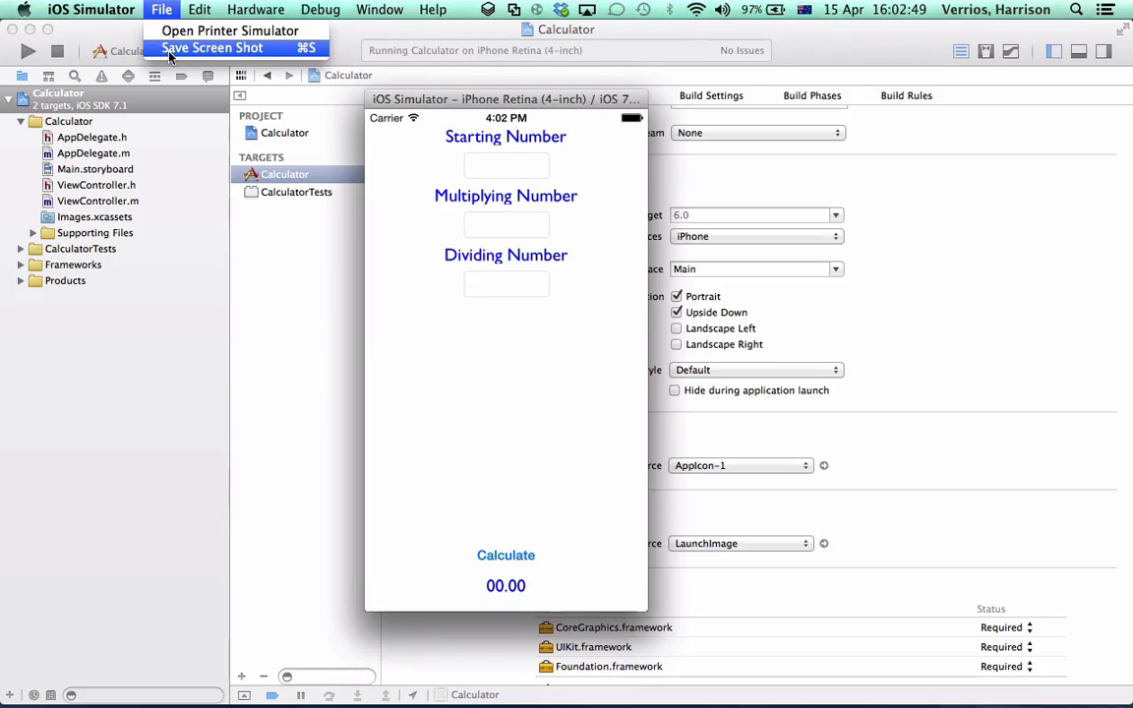
left_click(168, 51)
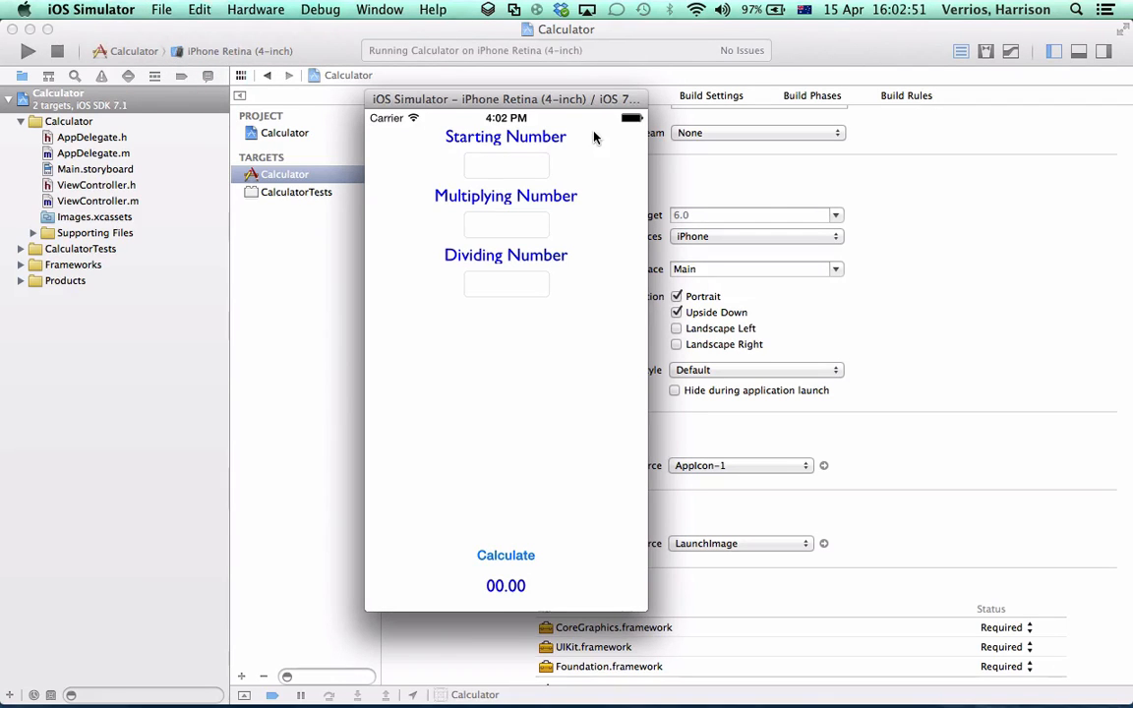
Move the Xcode and browser windows aside to check the saved screenshot on the desktop, and stop the running Calculator app
left_click_drag(948, 31, 962, 150)
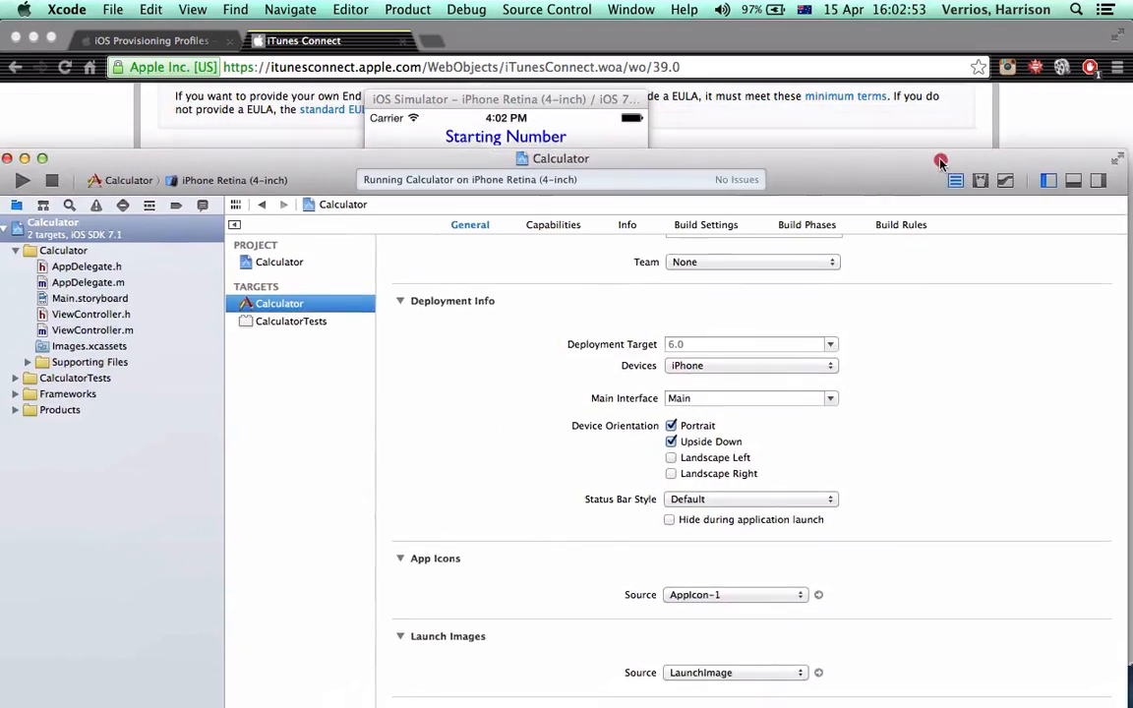
left_click_drag(781, 30, 622, 42)
left_click_drag(1042, 152, 814, 131)
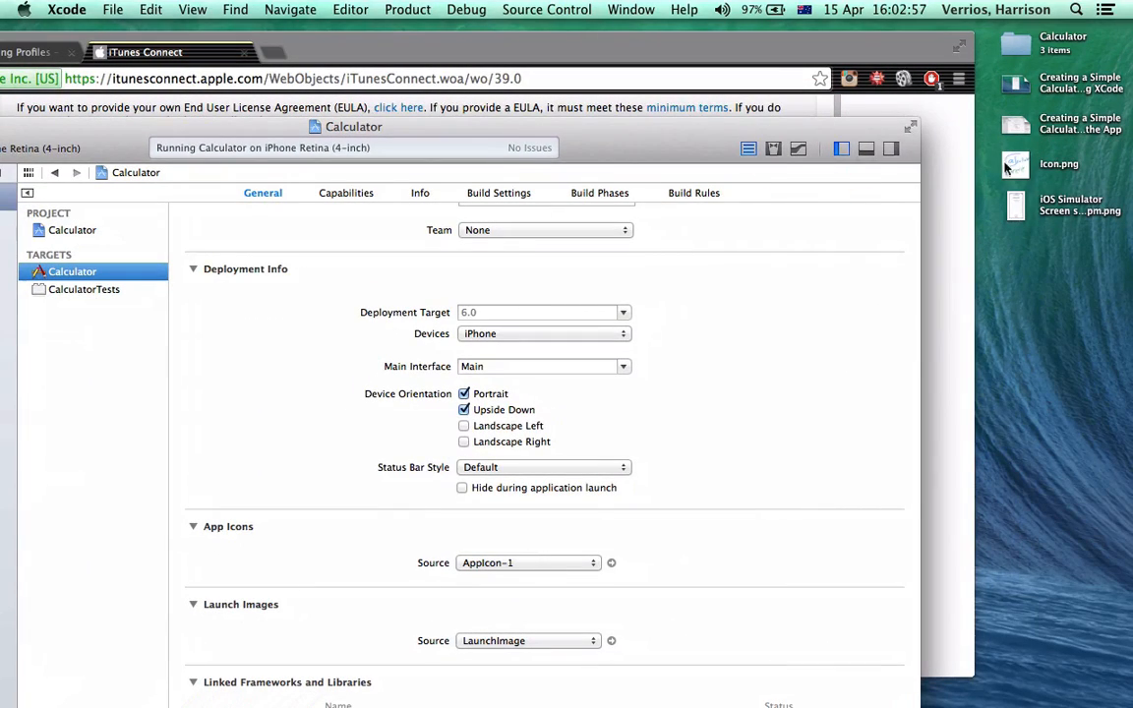
left_click_drag(551, 126, 788, 60)
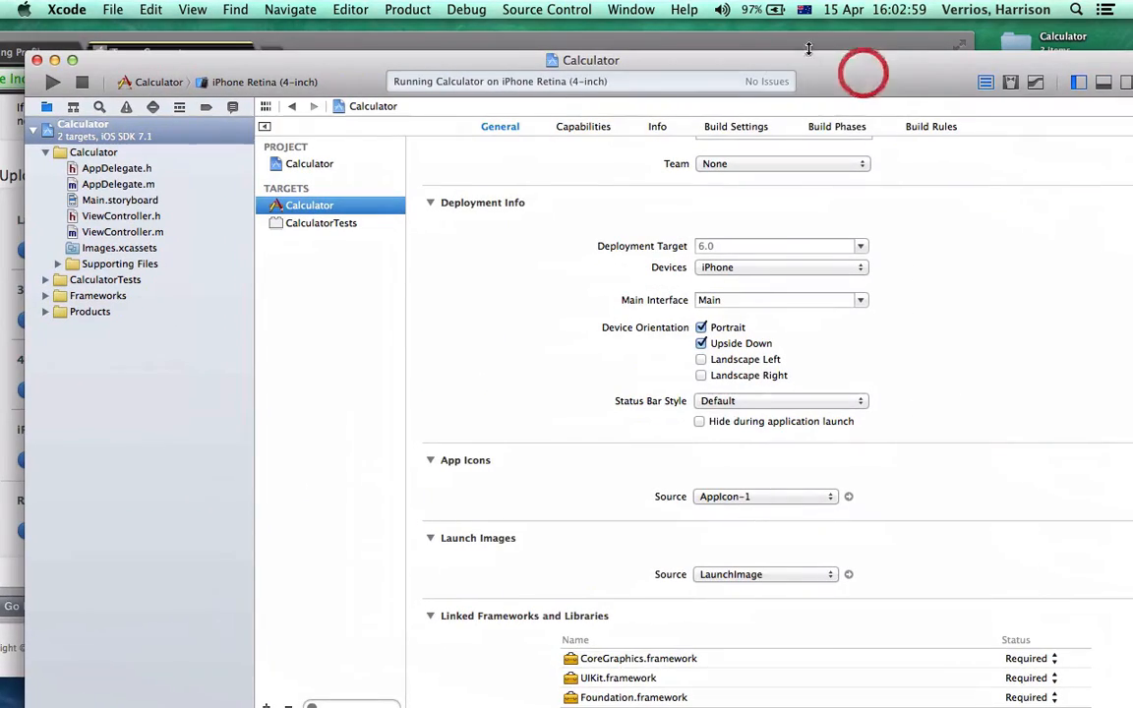
left_click(82, 83)
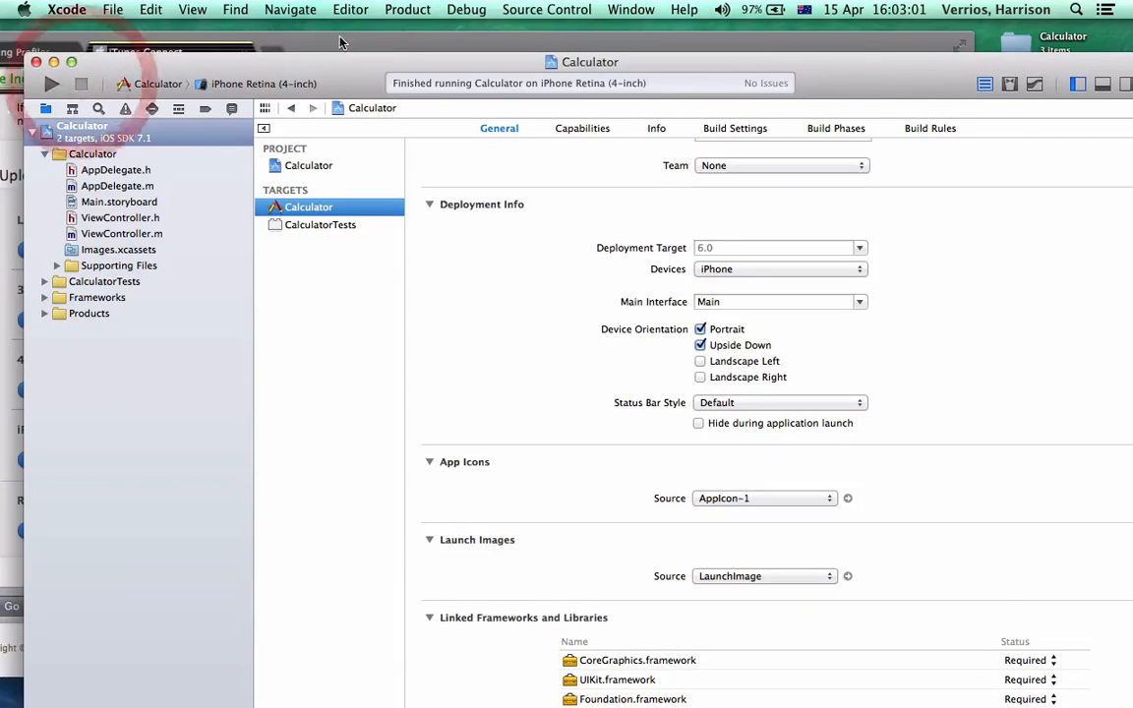
Switch to iTunes Connect in Chrome and upload the iOS Simulator screenshot from the Desktop as the 4-Inch Retina Display screenshot
left_click_drag(359, 40, 513, 30)
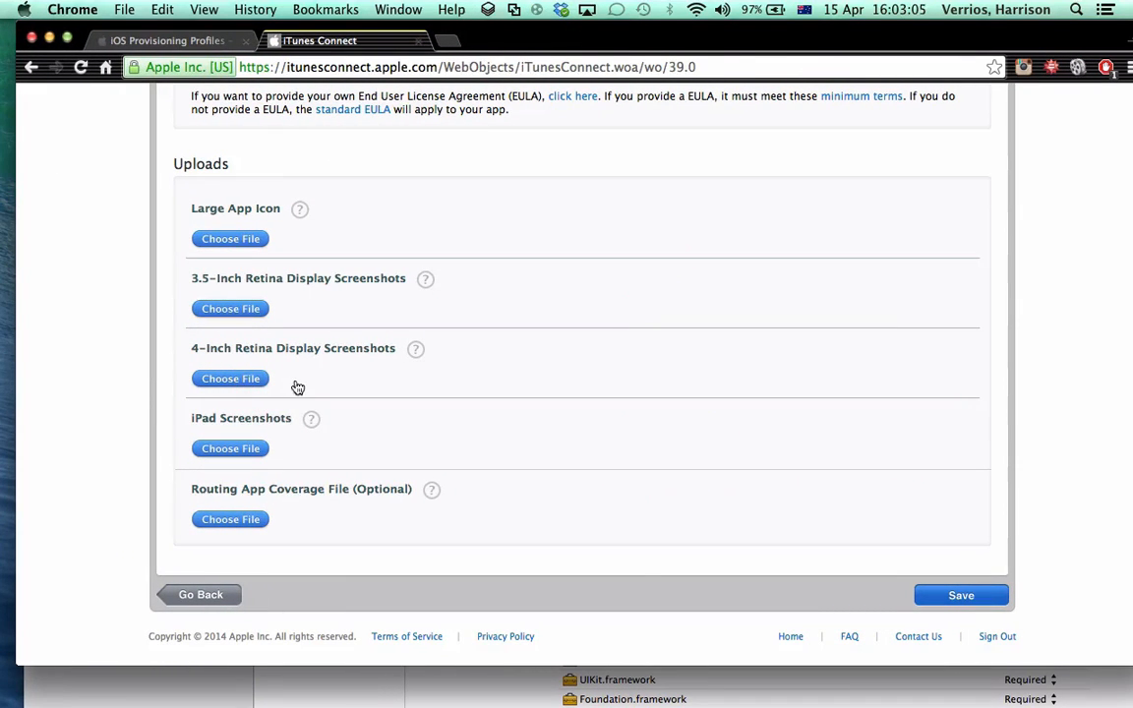
left_click(256, 376)
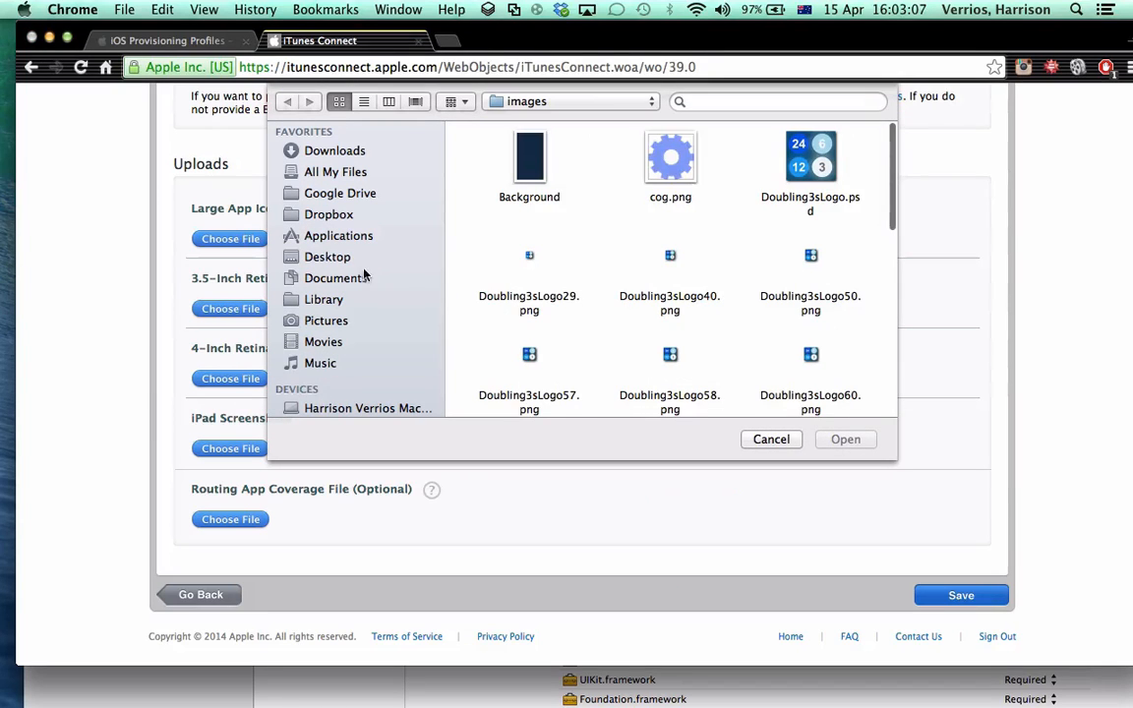
left_click(316, 257)
double_click(673, 260)
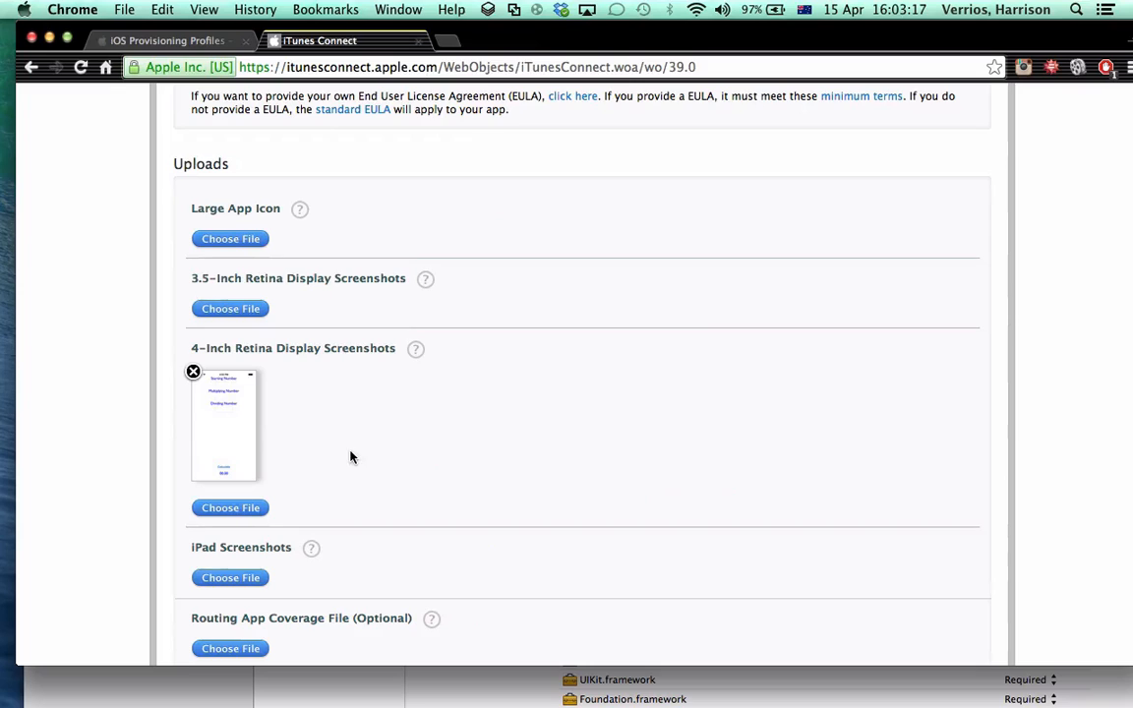
scroll(356, 467, "down", 1)
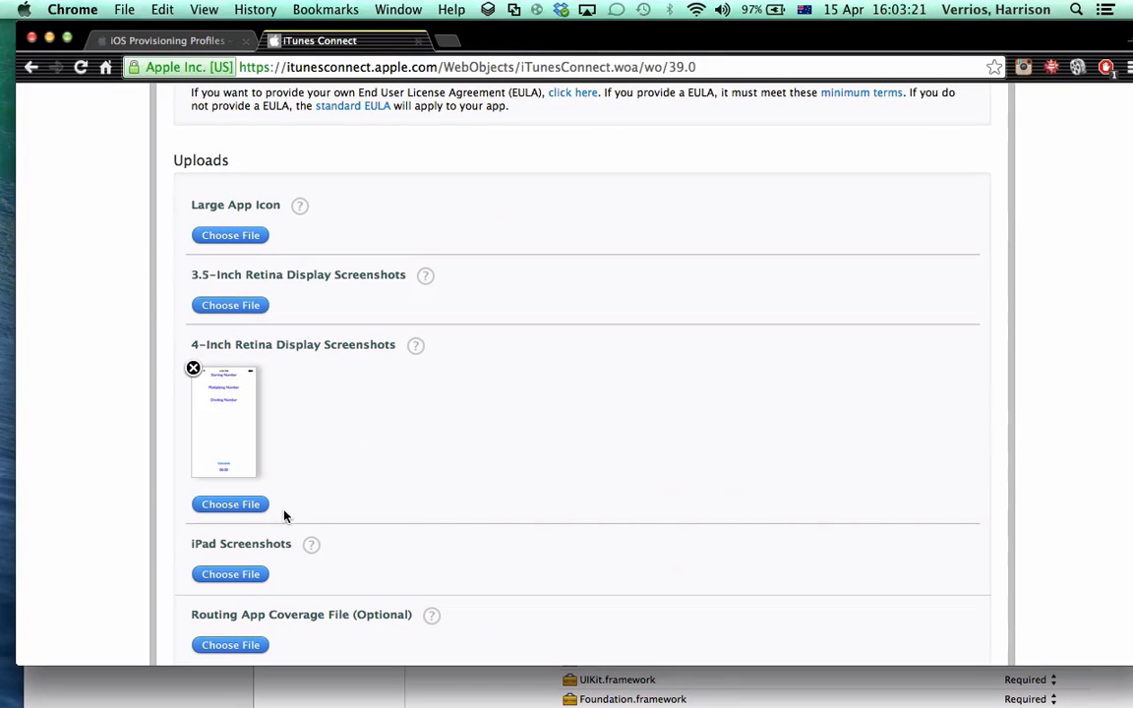
Upload Icon.png from the Desktop as the Large App Icon
left_click(210, 238)
left_click(227, 243)
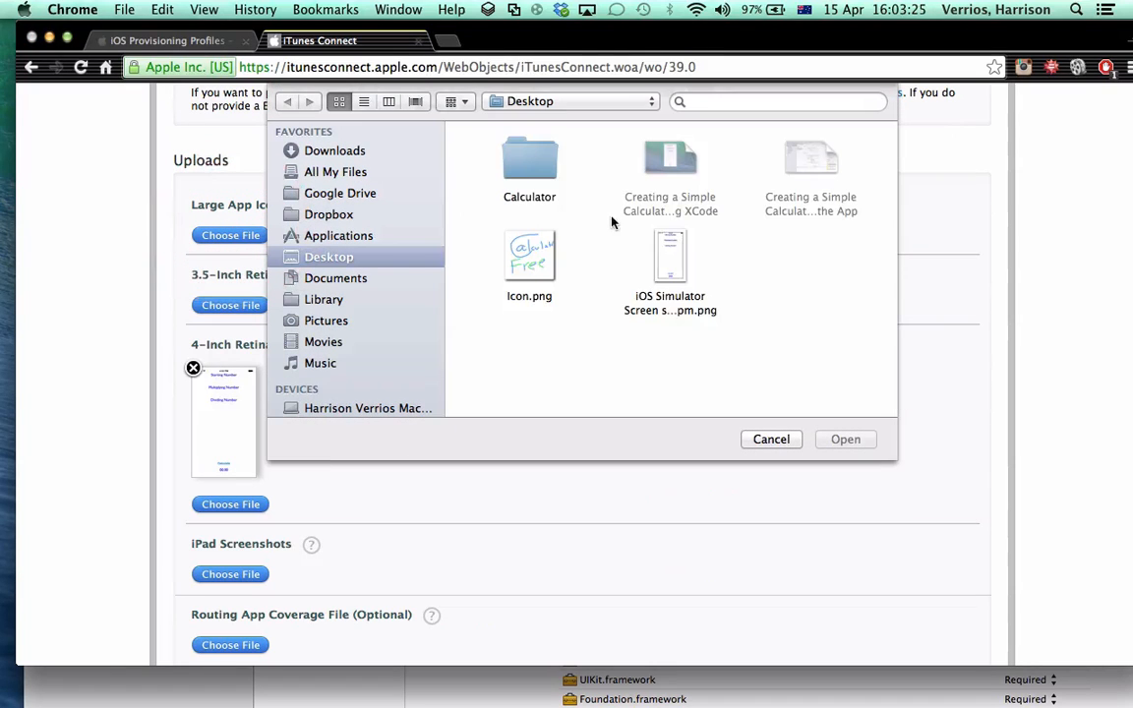
double_click(531, 260)
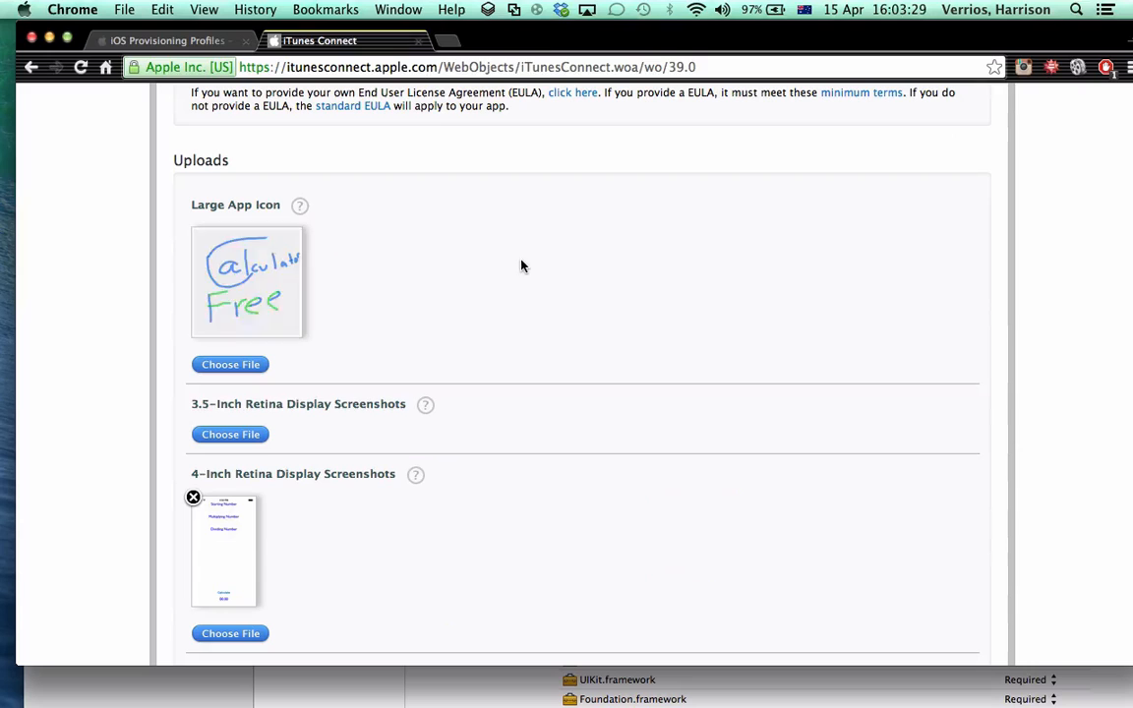
scroll(414, 423, "down", 4)
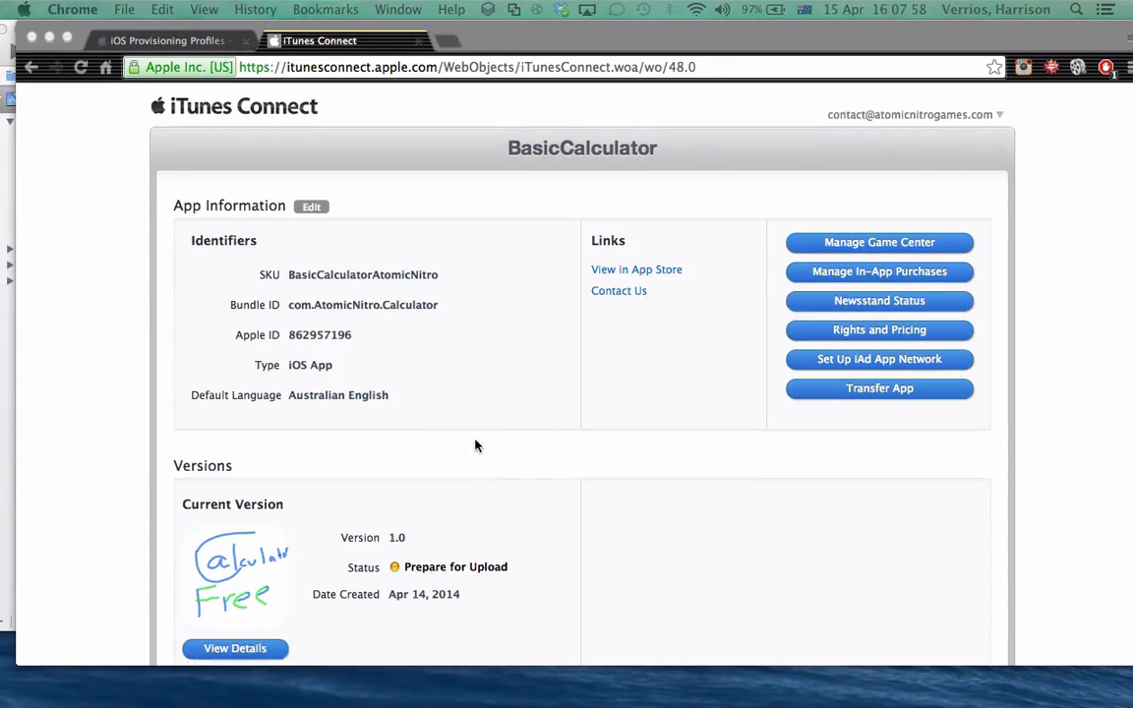
Open the details of BasicCalculator's current version 1.0 and start its Ready to Upload Binary process
scroll(473, 445, "down", 3)
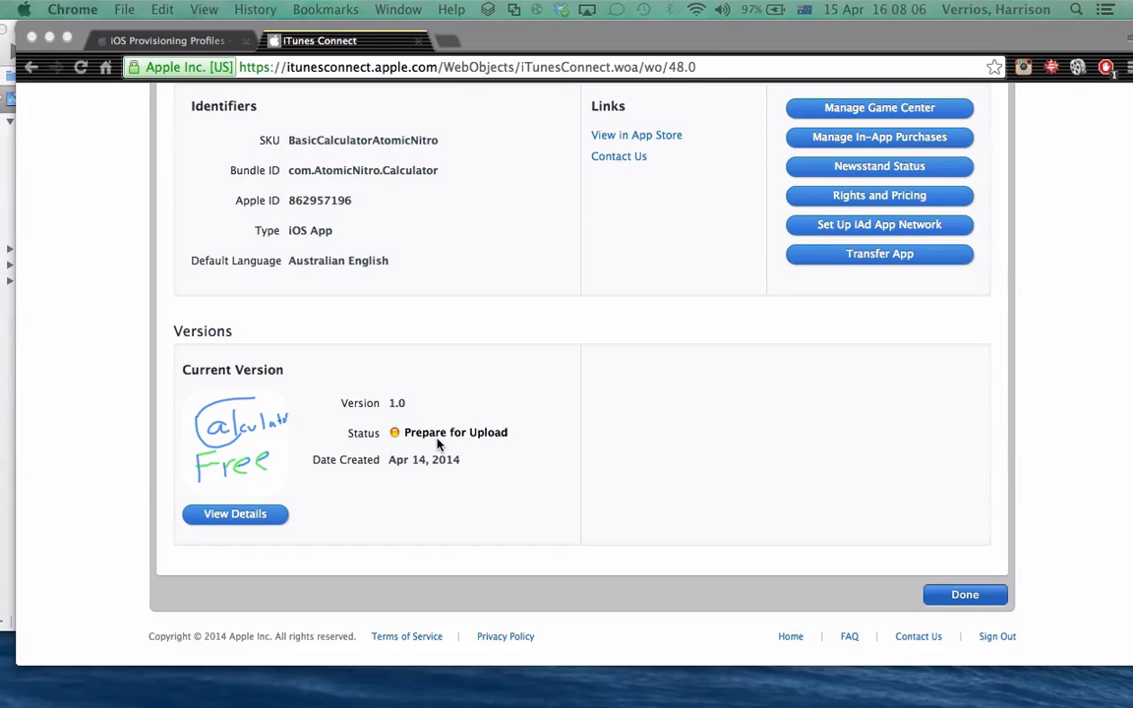
scroll(432, 423, "up", 3)
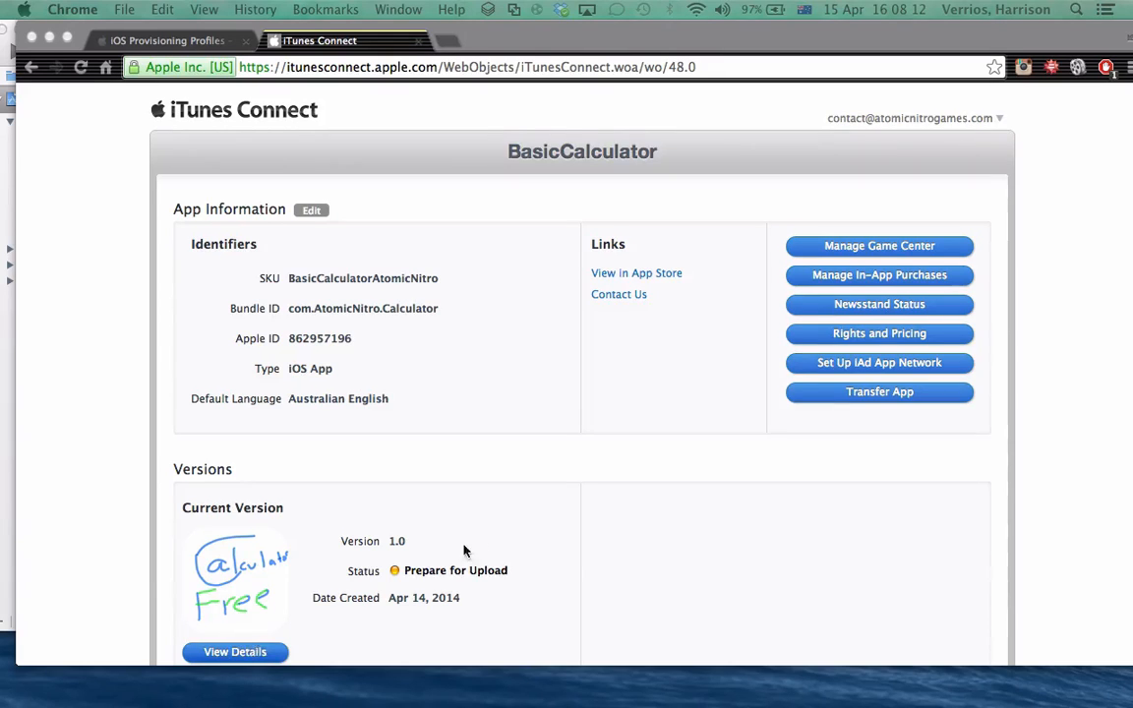
scroll(472, 546, "down", 3)
scroll(568, 451, "up", 1)
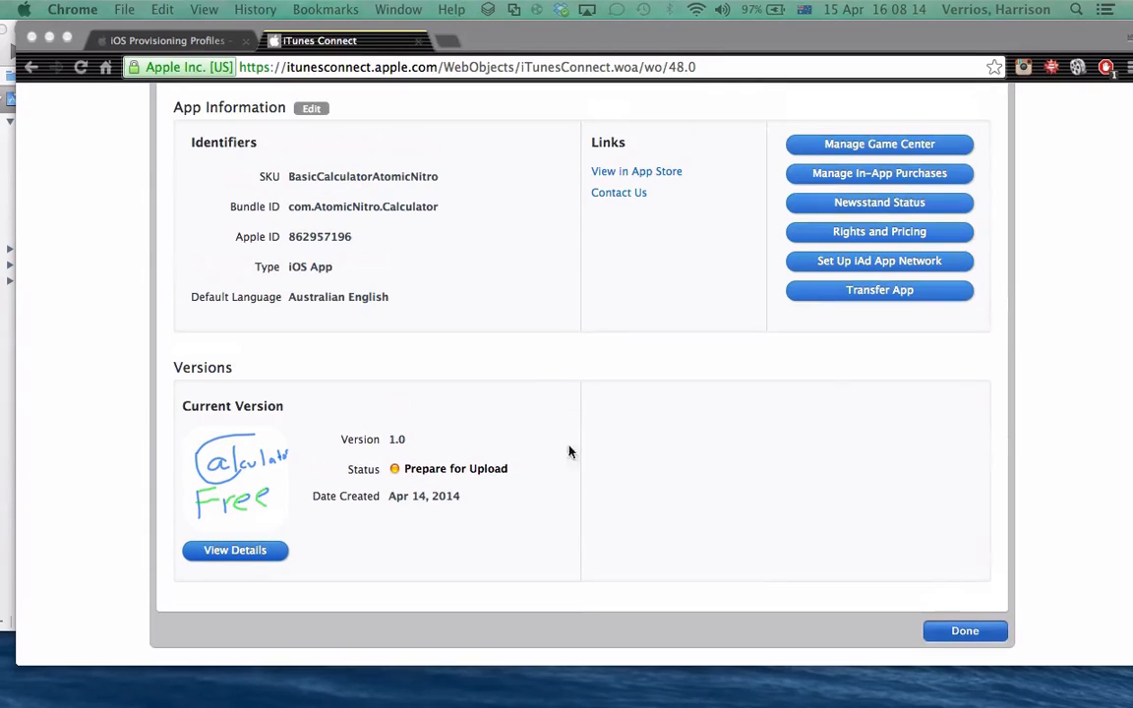
left_click(257, 550)
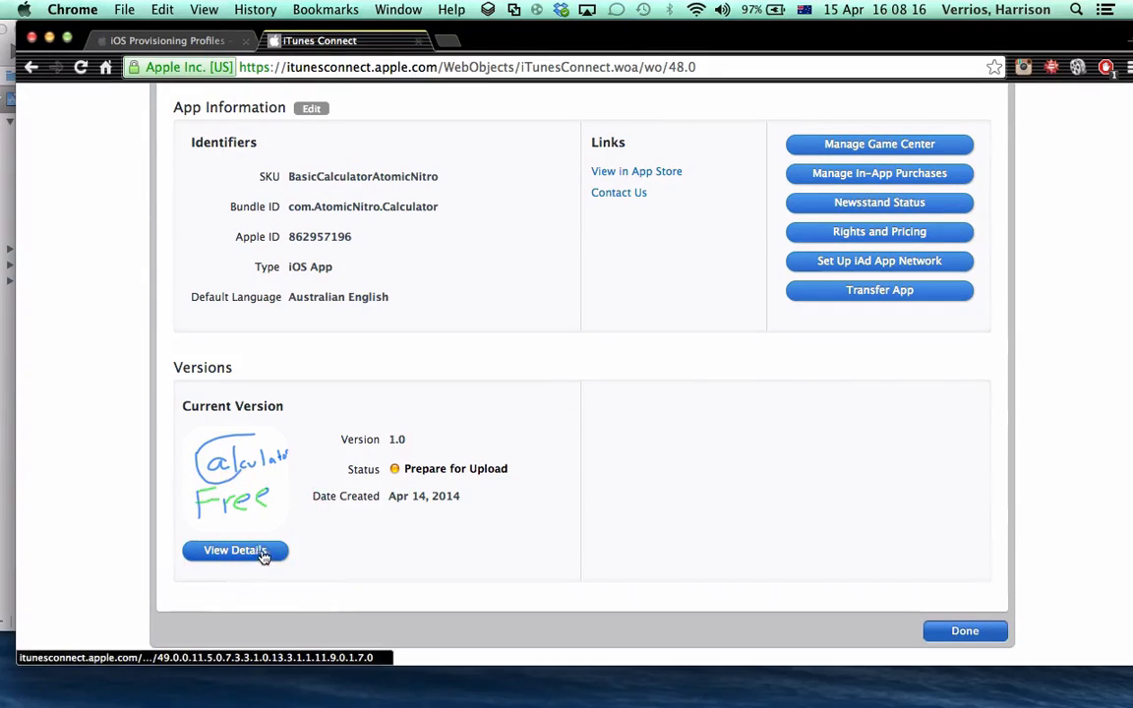
left_click(239, 557)
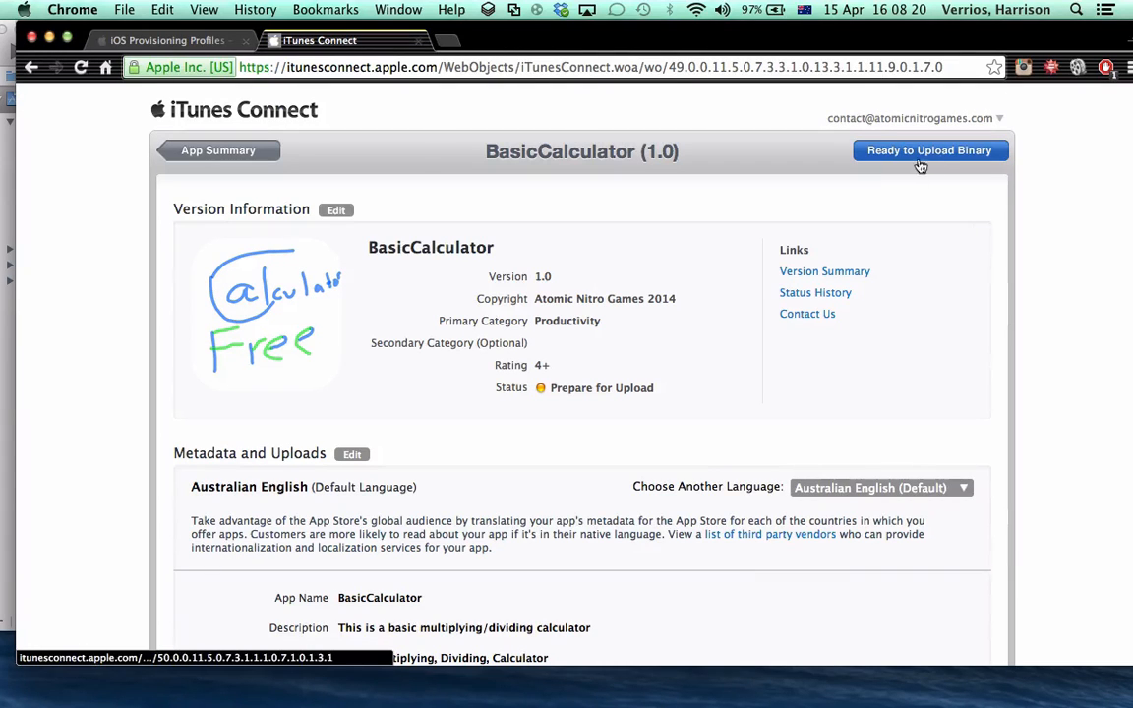
left_click(951, 157)
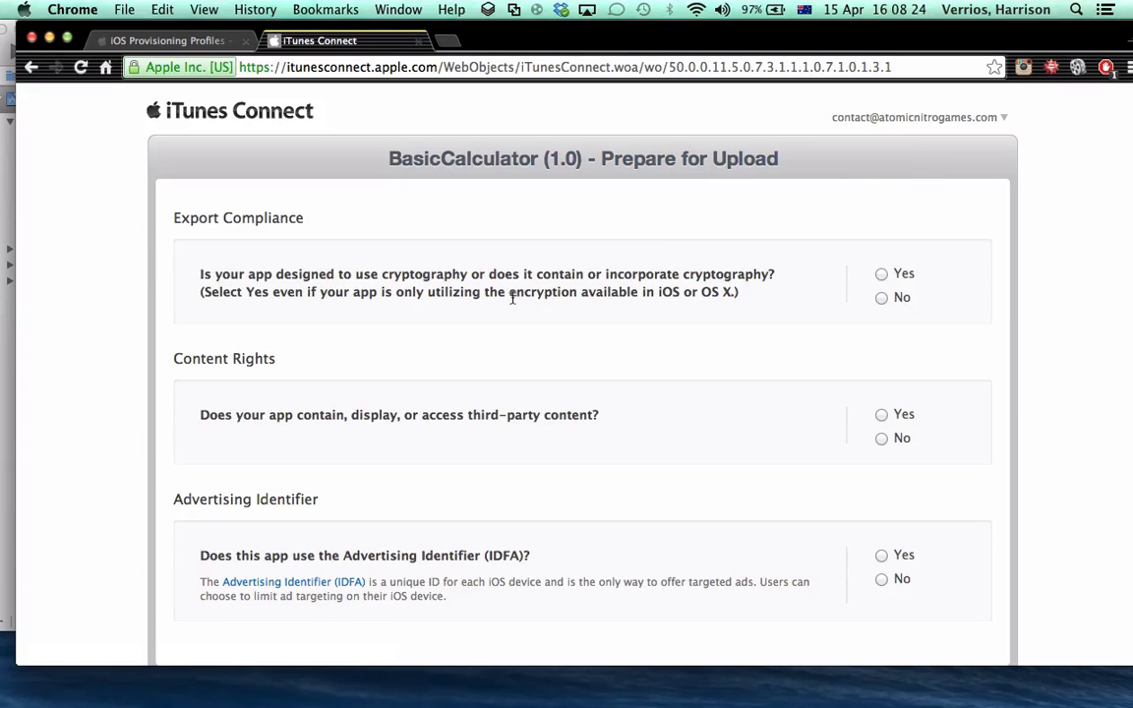
Answer No to the cryptography, third-party content and Advertising Identifier questions, save, and continue past the Application Loader instructions
left_click(881, 300)
left_click(881, 438)
scroll(774, 430, "down", 2)
left_click(881, 492)
left_click(963, 598)
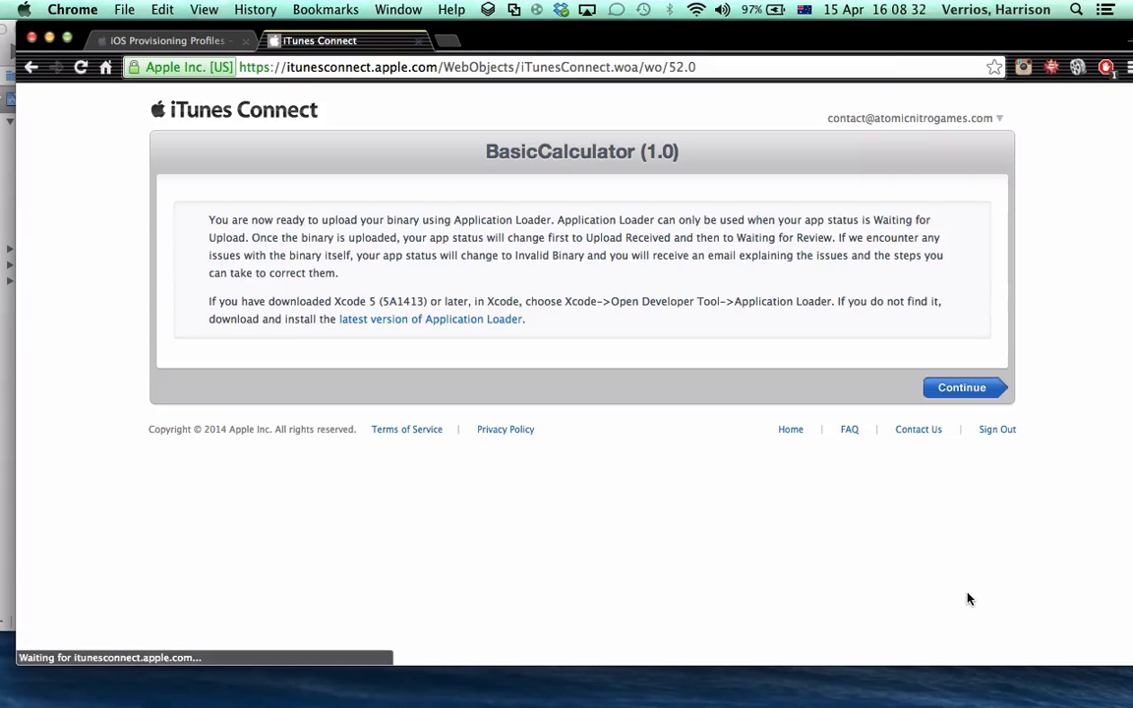
left_click(979, 387)
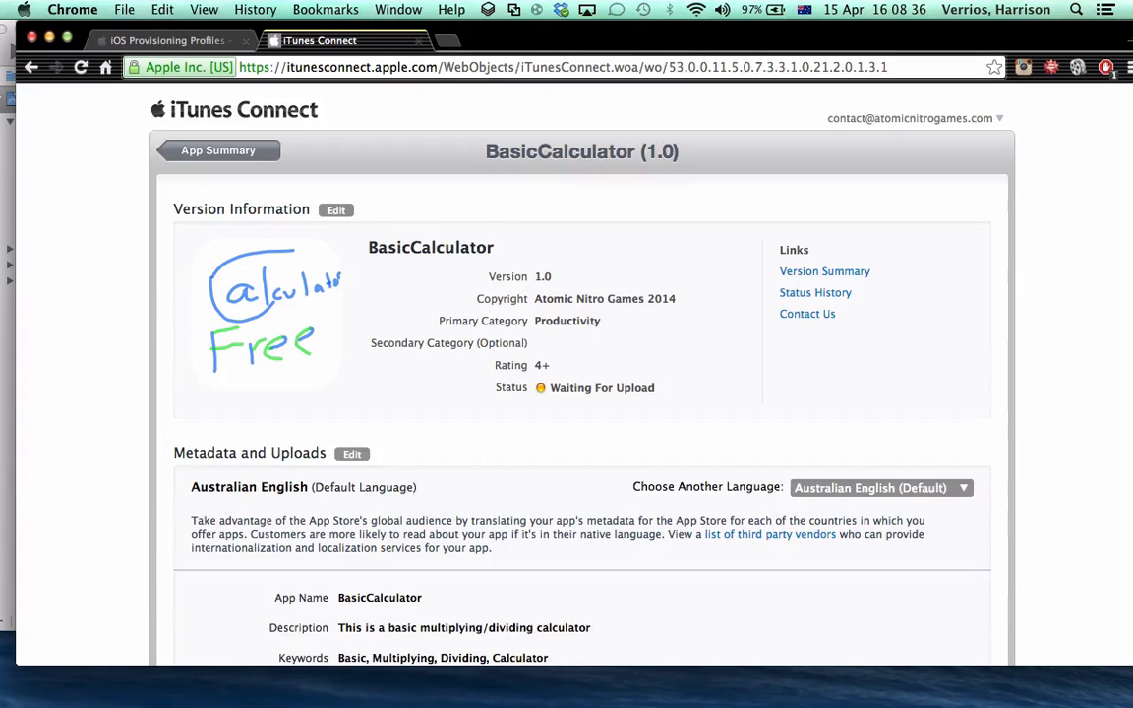
Review the BasicCalculator 1.0 version page, go back to the app summary, and finish to return to the app list
scroll(663, 306, "down", 2)
scroll(116, 164, "up", 2)
scroll(705, 534, "down", 15)
scroll(713, 539, "down", 5)
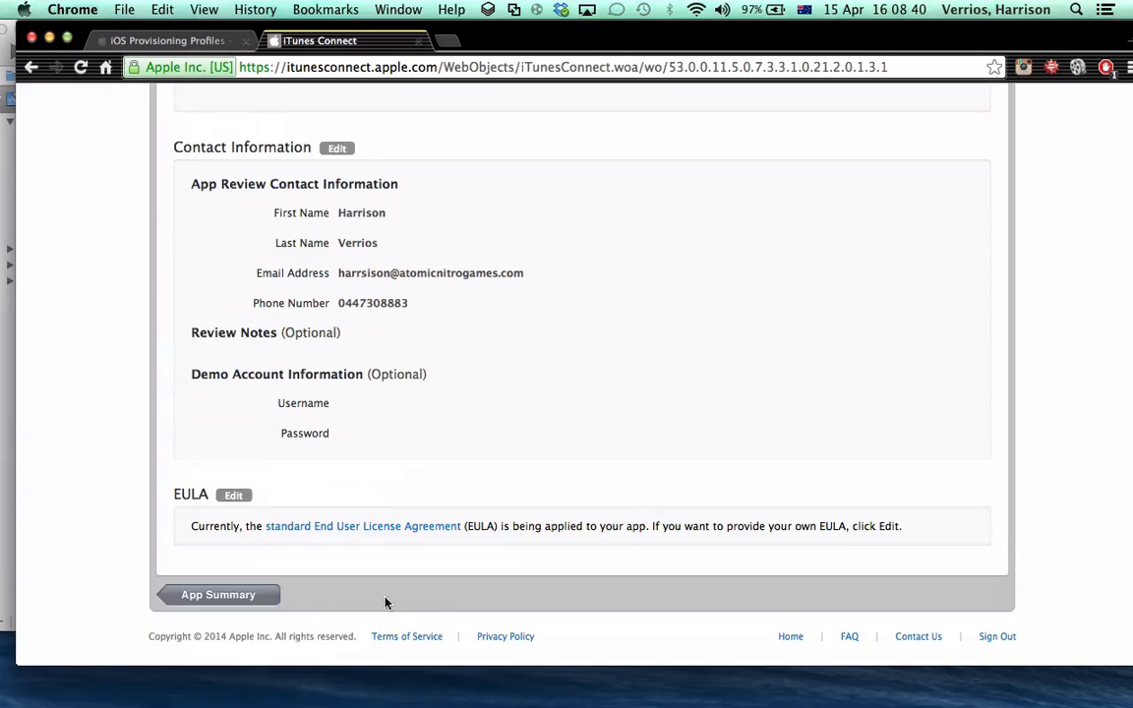
left_click(259, 596)
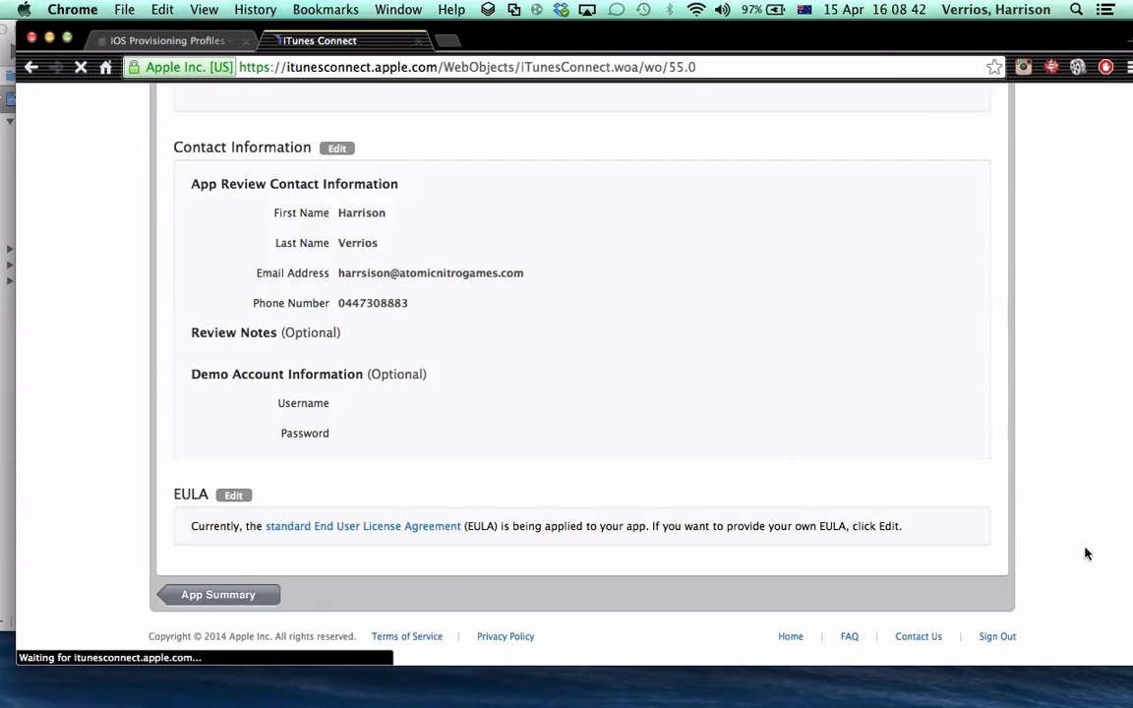
scroll(995, 594, "down", 3)
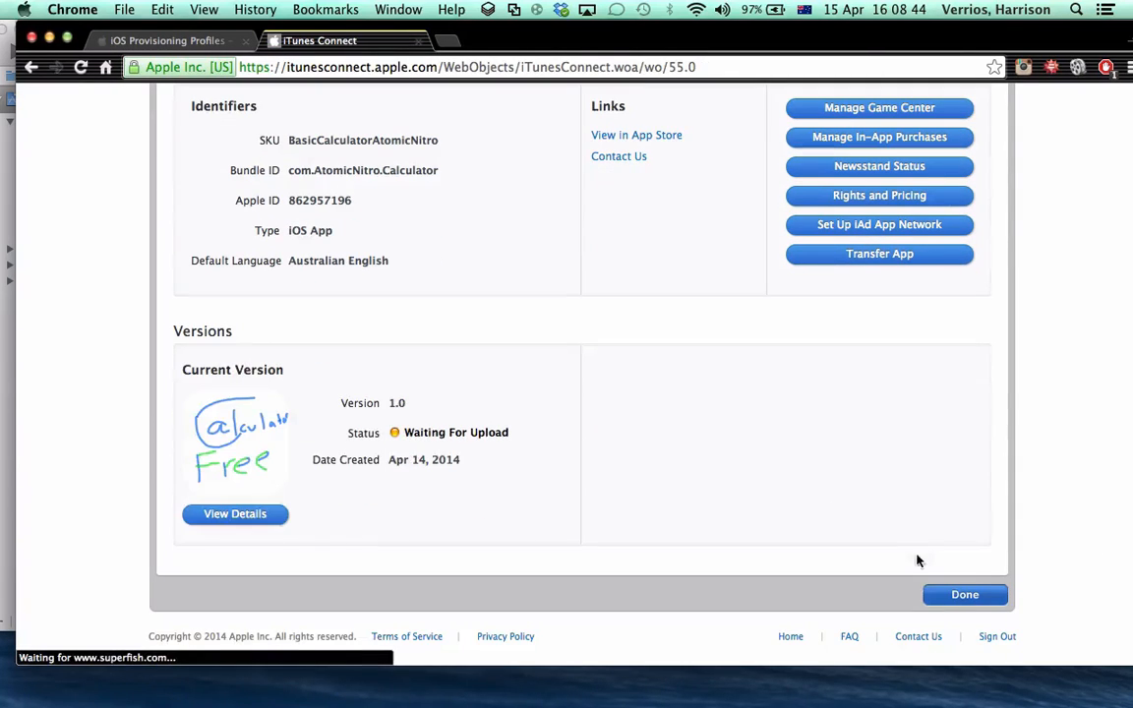
left_click(963, 597)
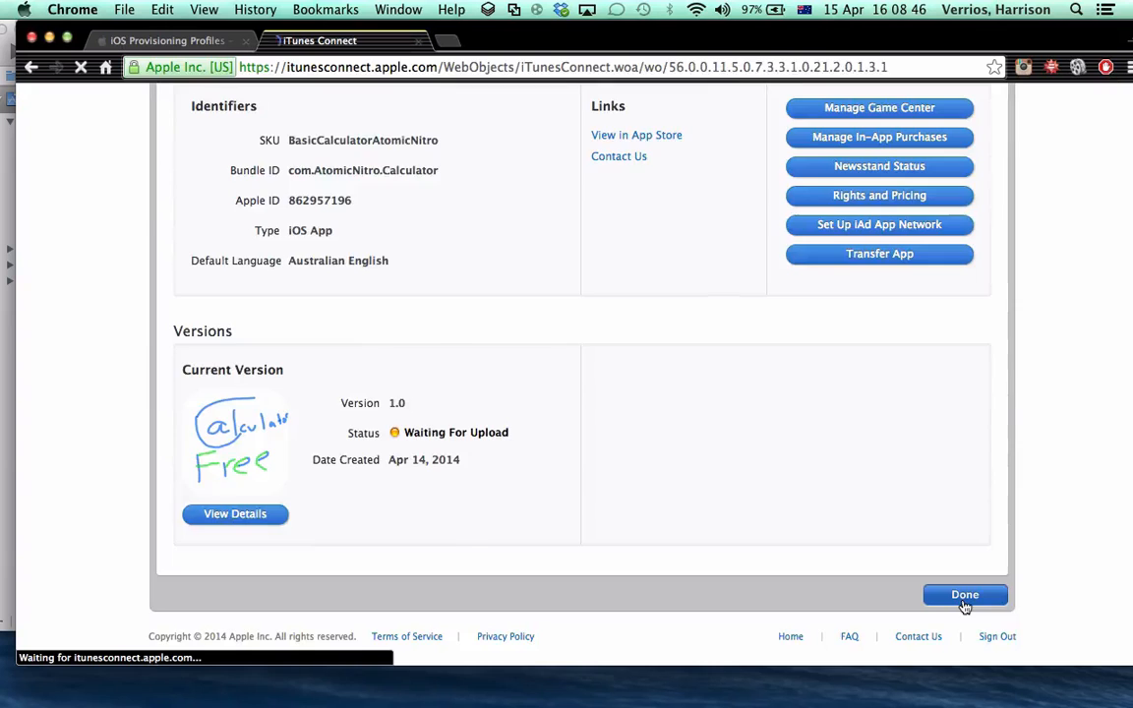
Reopen BasicCalculator from the recent activity list and look through its version 1.0 details and status
left_click(241, 283)
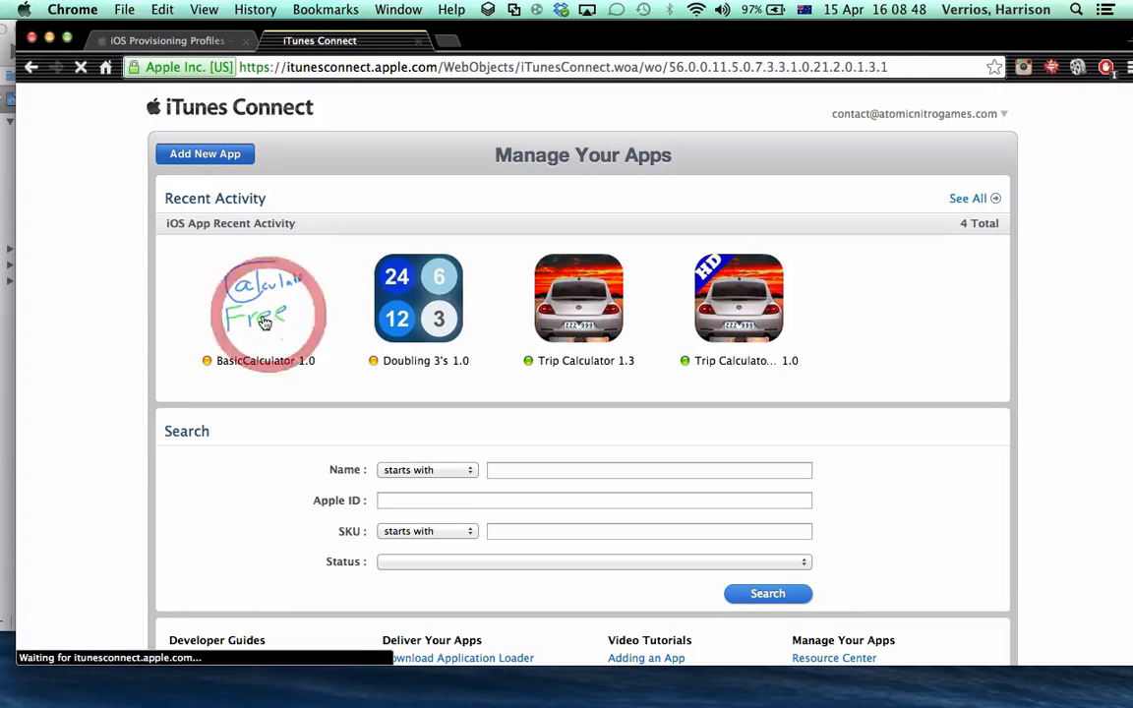
scroll(246, 551, "down", 2)
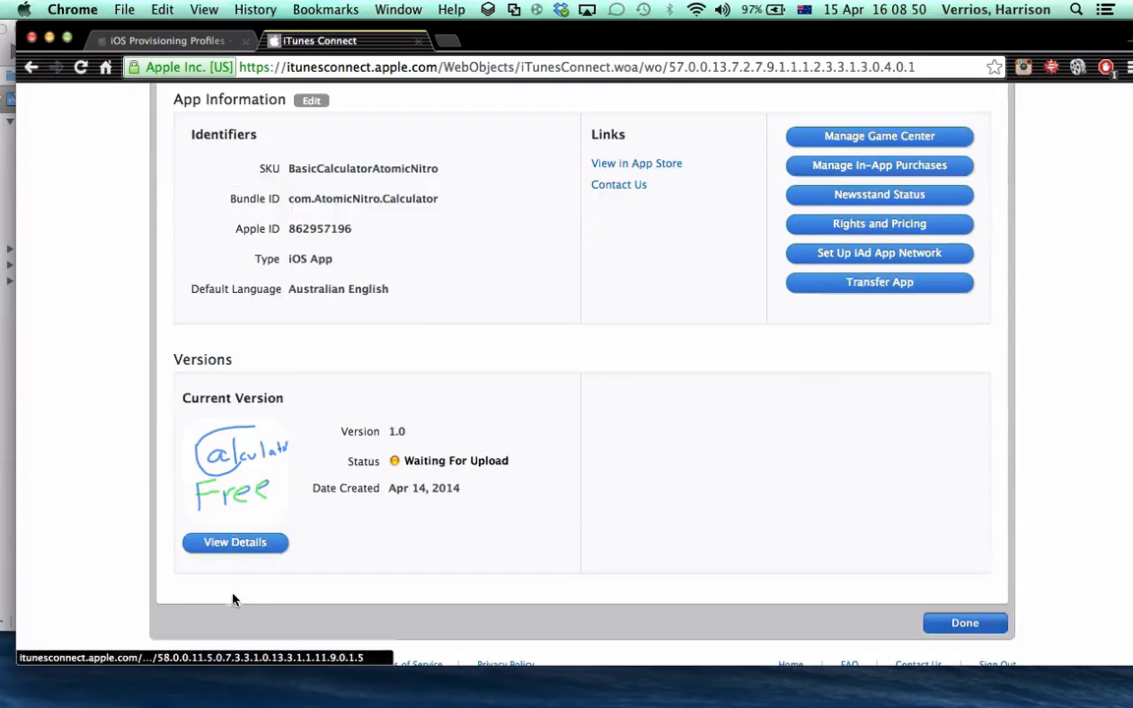
left_click(242, 543)
scroll(811, 488, "down", 15)
scroll(798, 488, "up", 12)
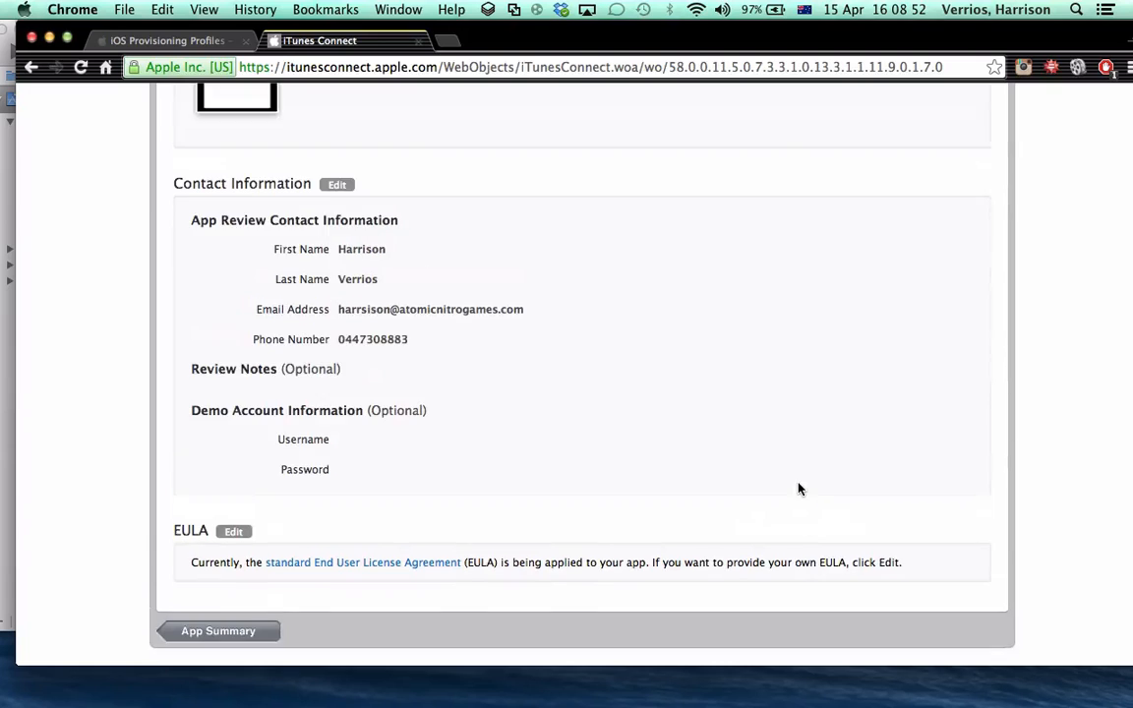
scroll(787, 484, "up", 3)
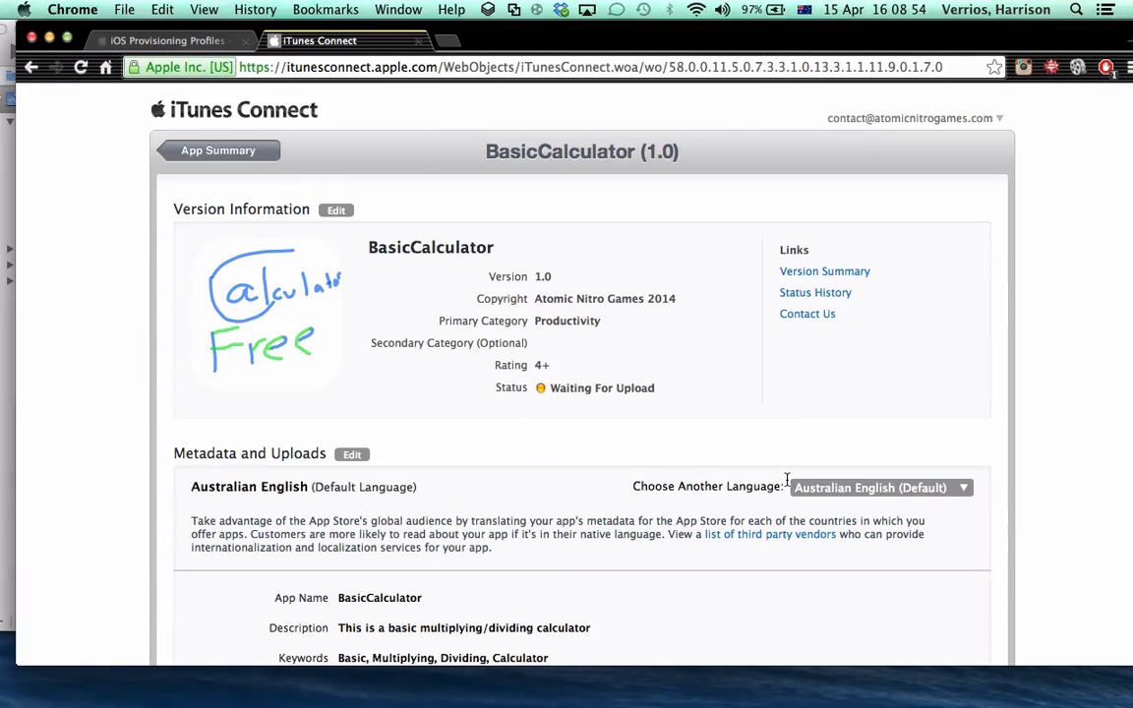
Switch to Xcode, check whether the Archive command is available, and set the Calculator scheme's run destination to iOS Device
left_click(6, 54)
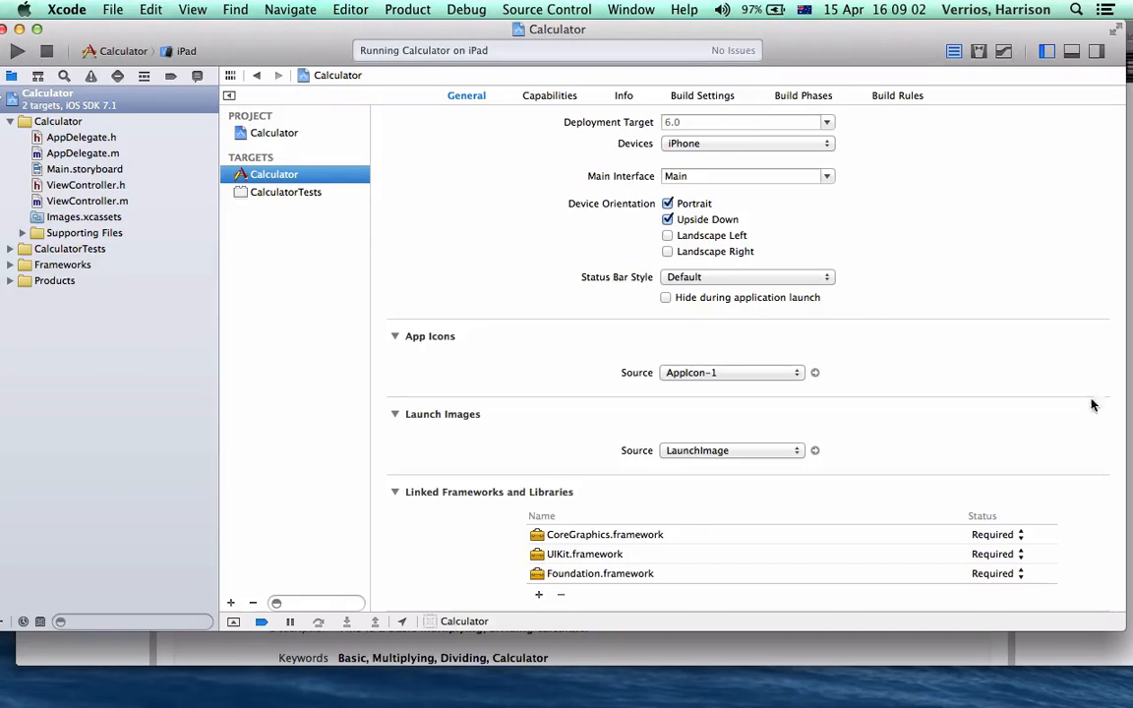
left_click(403, 9)
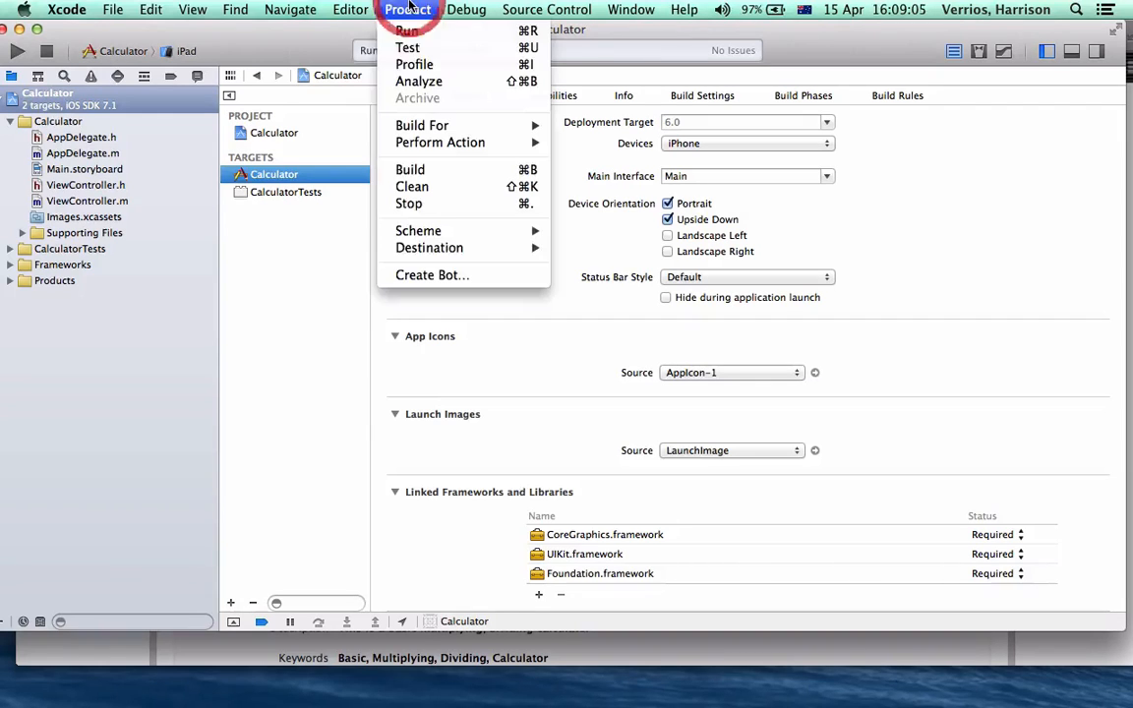
left_click(179, 50)
left_click(185, 50)
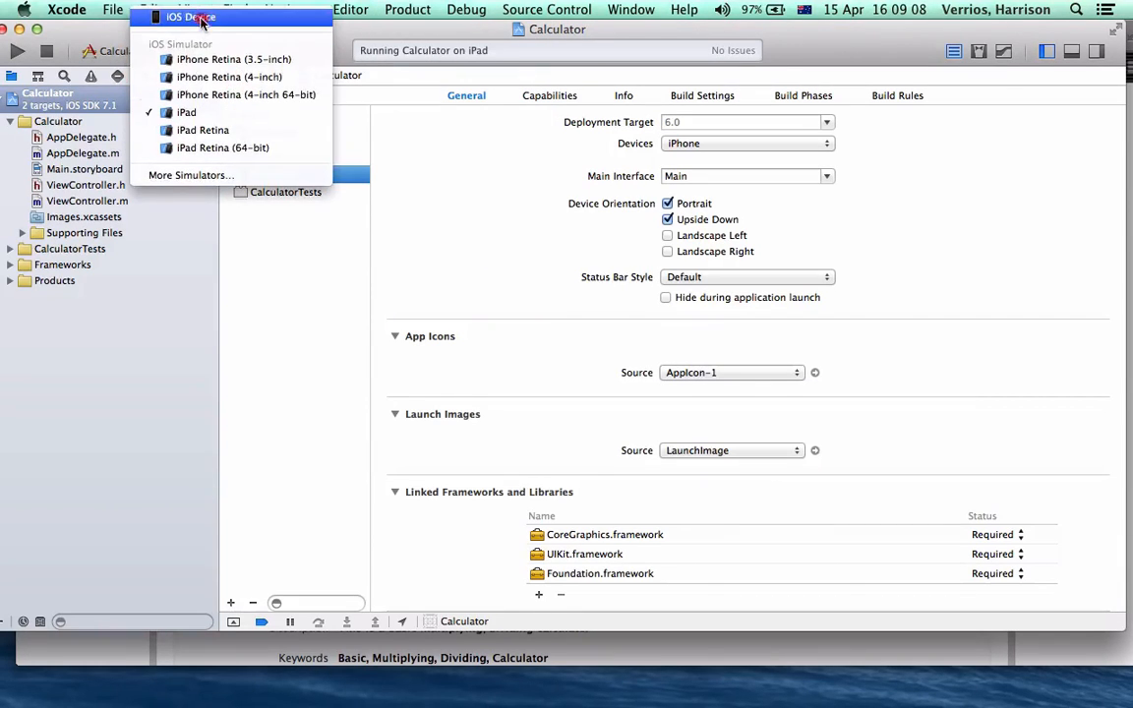
left_click(183, 11)
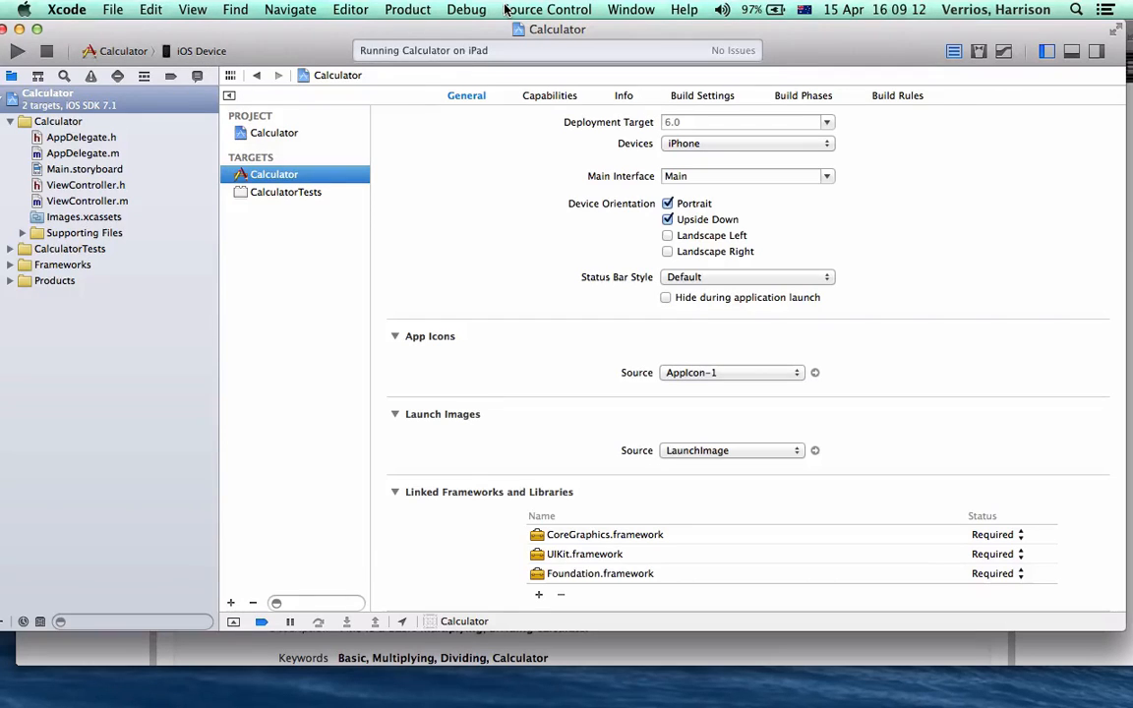
Archive the Calculator app and start distributing the new archive, leaving Submit to the iOS App Store as the distribution method
left_click(408, 7)
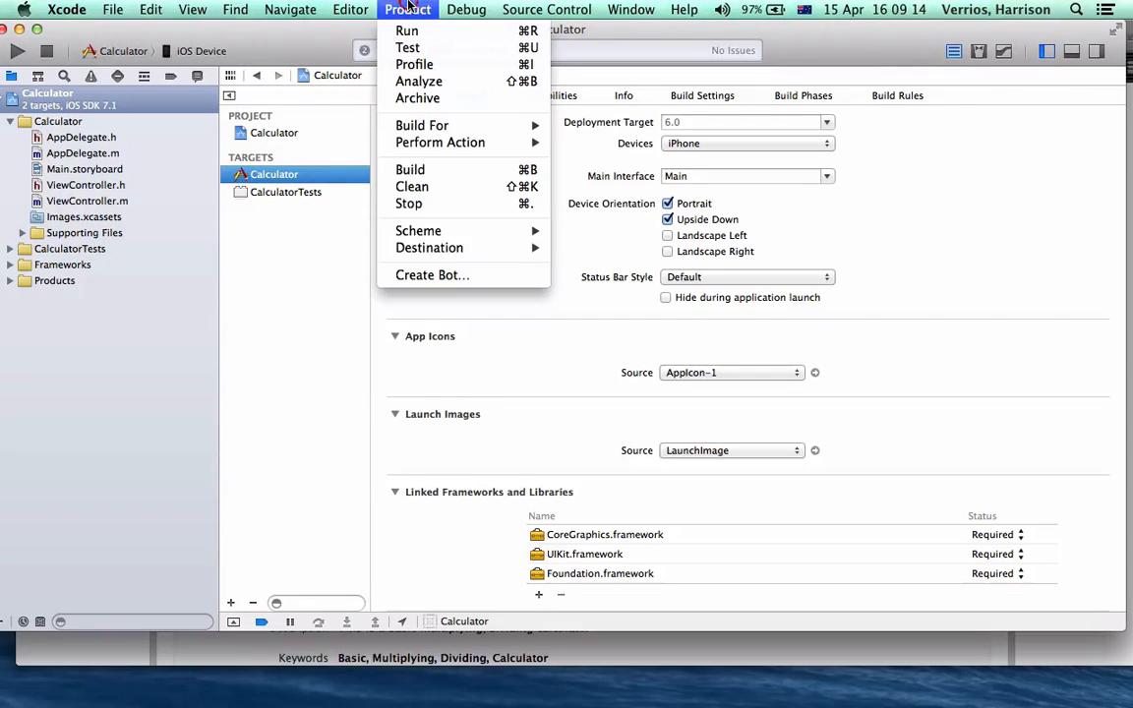
left_click(433, 99)
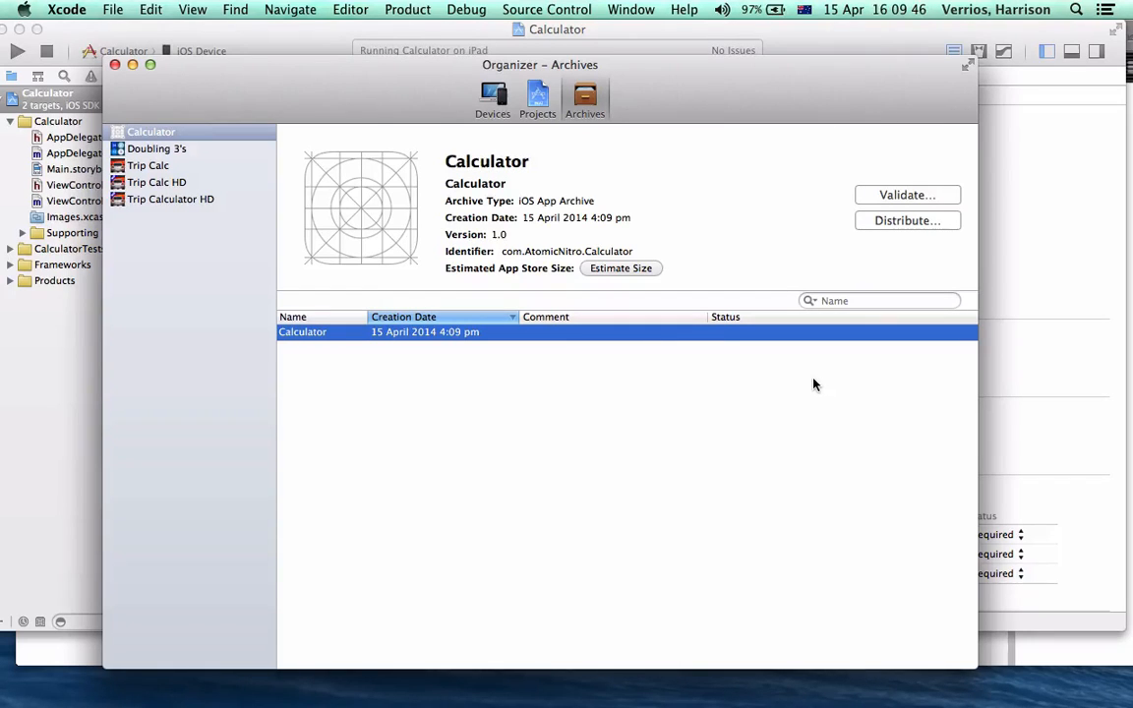
left_click(916, 219)
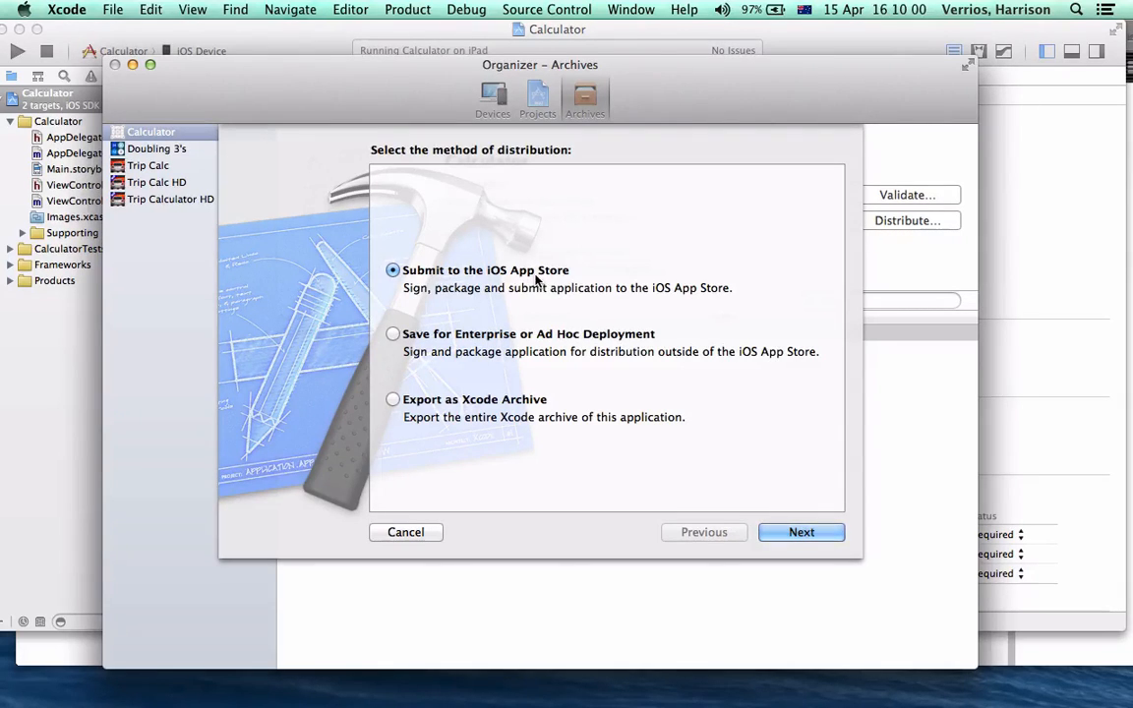
Switch to iTunes Connect in Chrome and check the upload status of BasicCalculator version 1.0
mouse_move(19, 700)
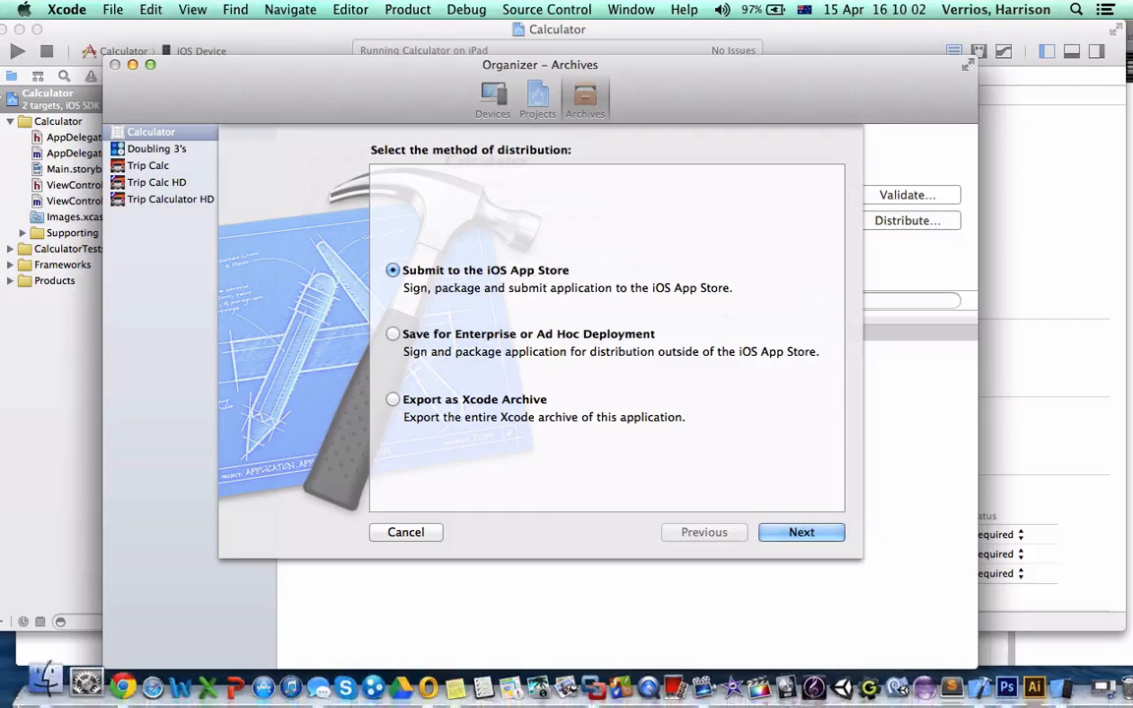
left_click(87, 682)
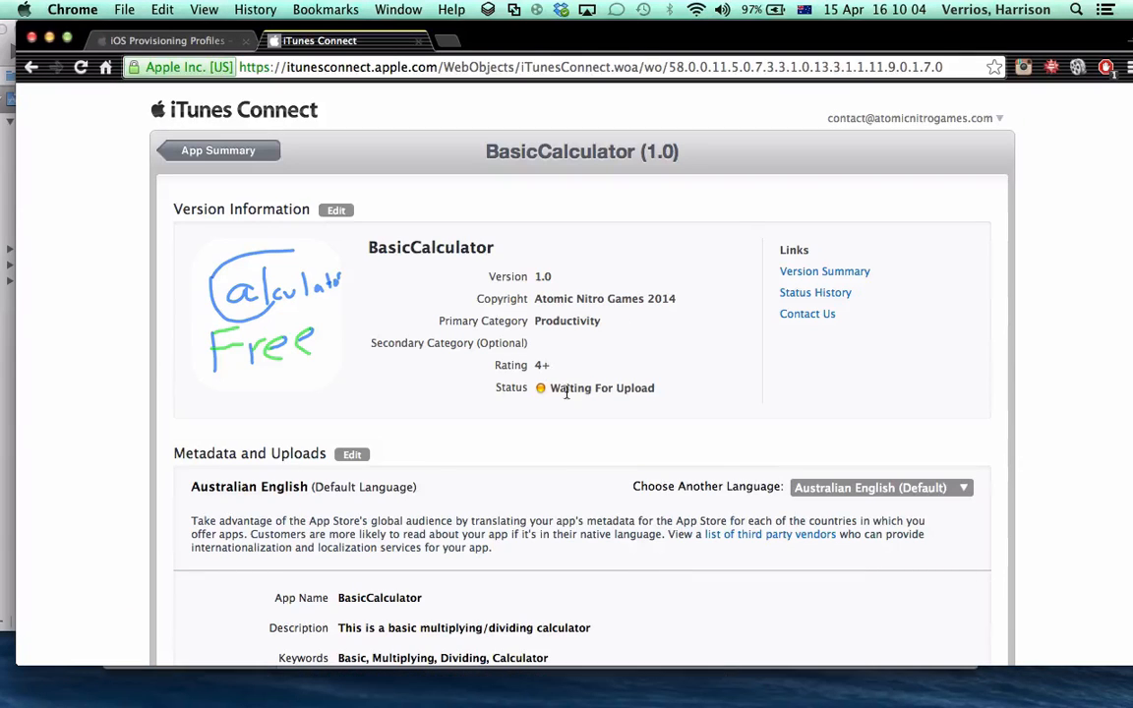
left_click_drag(544, 387, 664, 388)
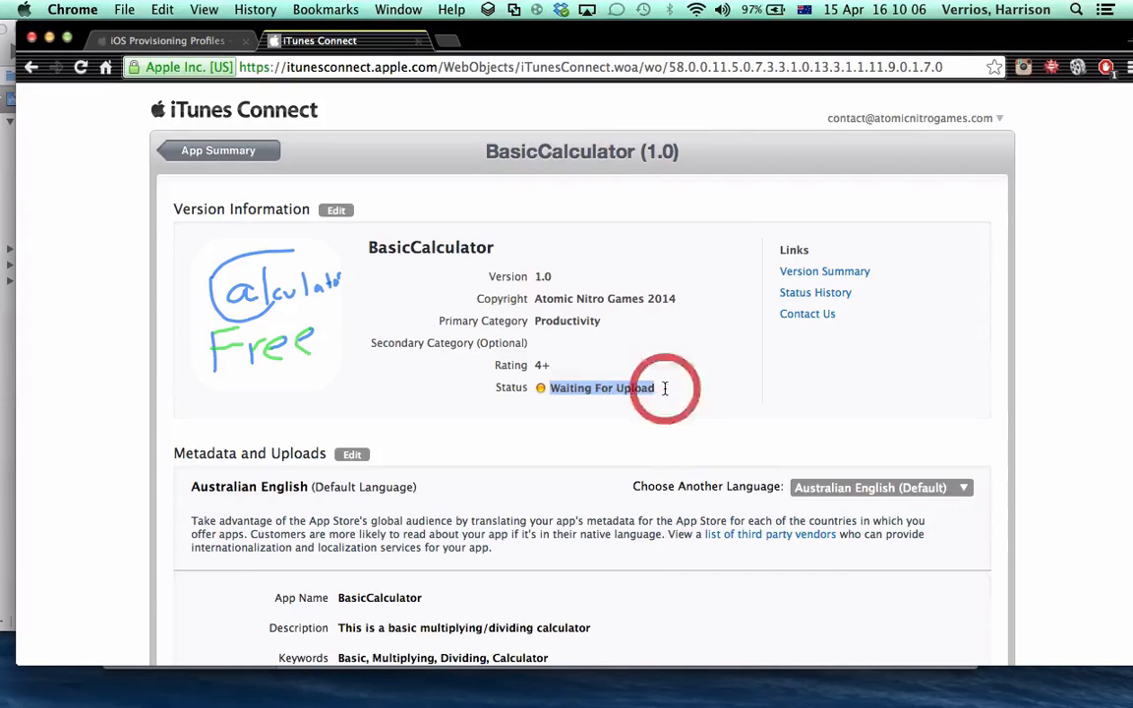